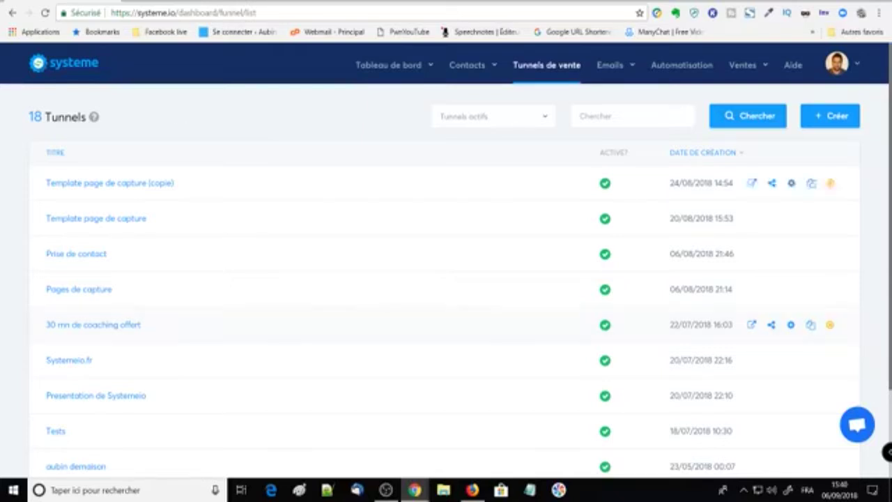
- Open the systeme.io home page in a new browser tab
left_click(130, 1)
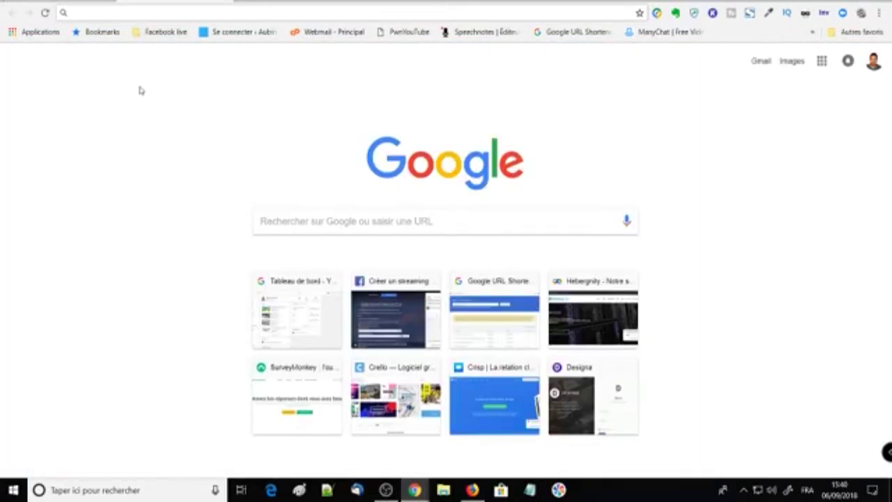
type("sys")
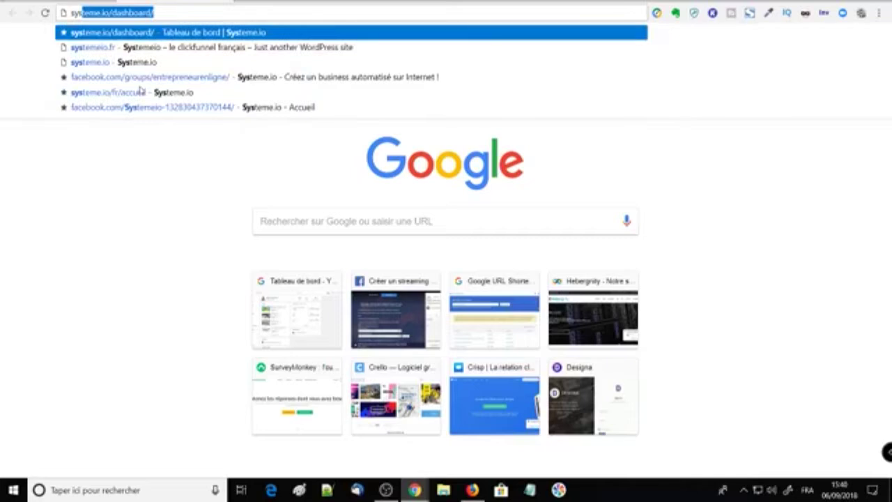
type("teme.io/")
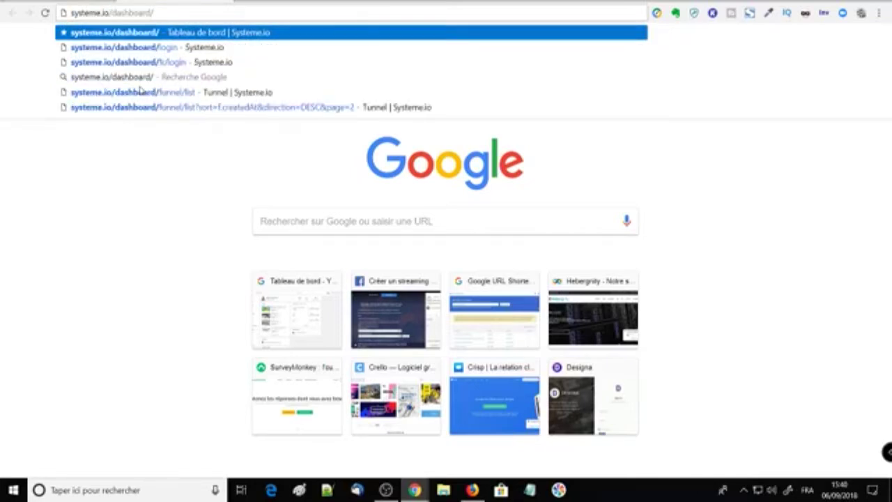
key("BackSpace")
key("BackSpace")
key("BackSpace")
key("BackSpace")
key("BackSpace")
key("BackSpace")
key("BackSpace")
key("BackSpace")
key("BackSpace")
key("BackSpace")
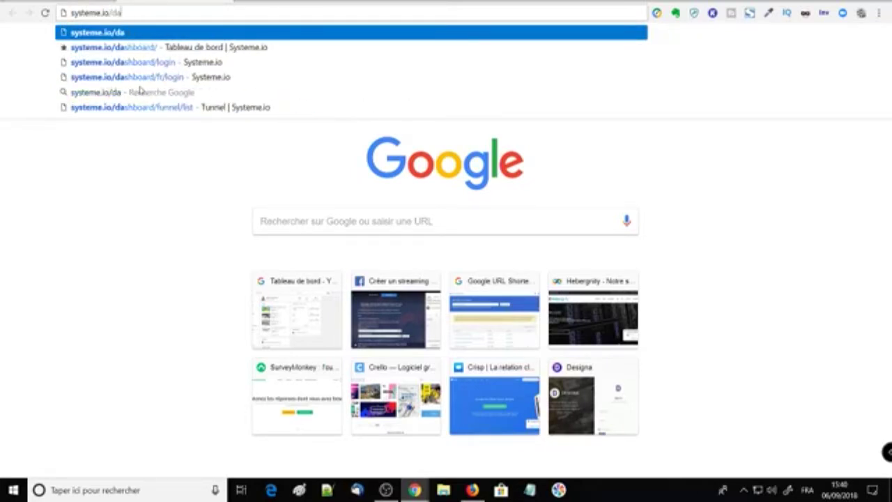
key("BackSpace")
key("Return")
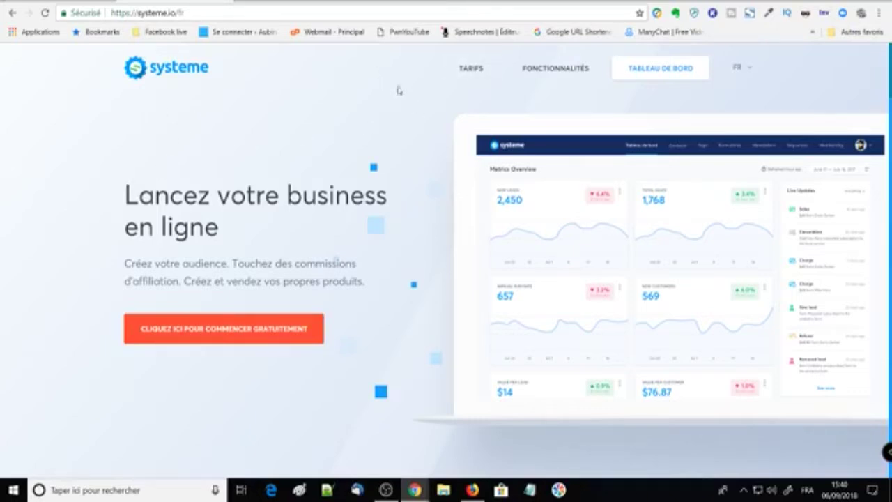
- Look through the systeme.io home page from its opening banner down to the closing free sign-up section
scroll(309, 177, "down", 8)
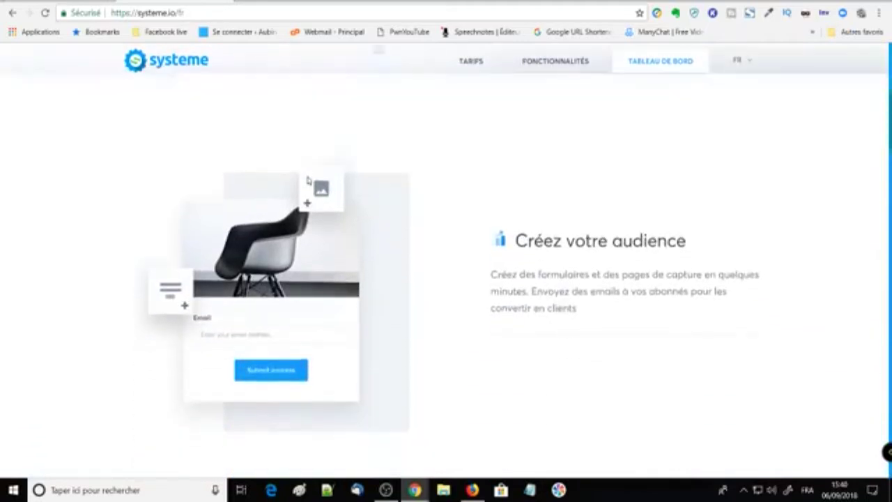
scroll(309, 181, "down", 5)
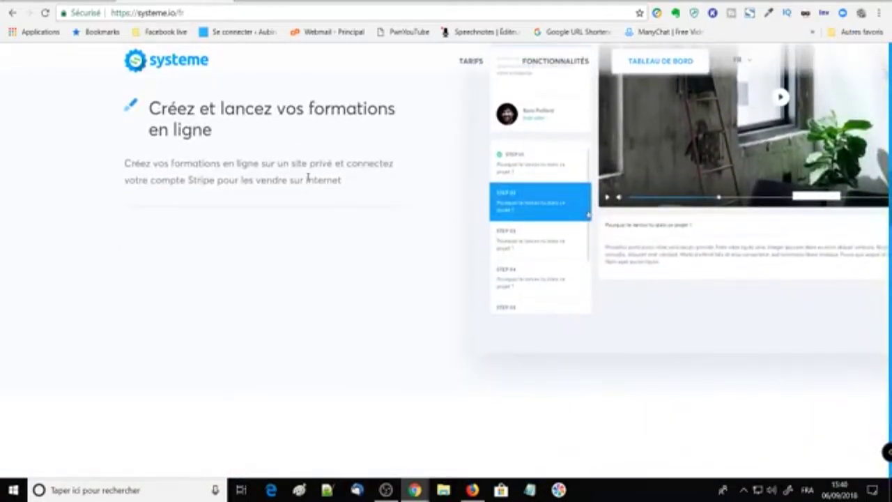
scroll(308, 178, "down", 6)
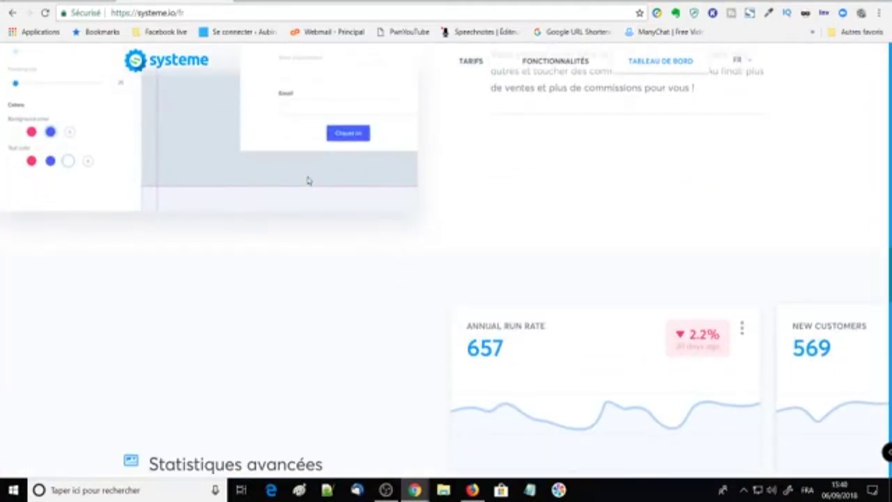
scroll(308, 181, "down", 3)
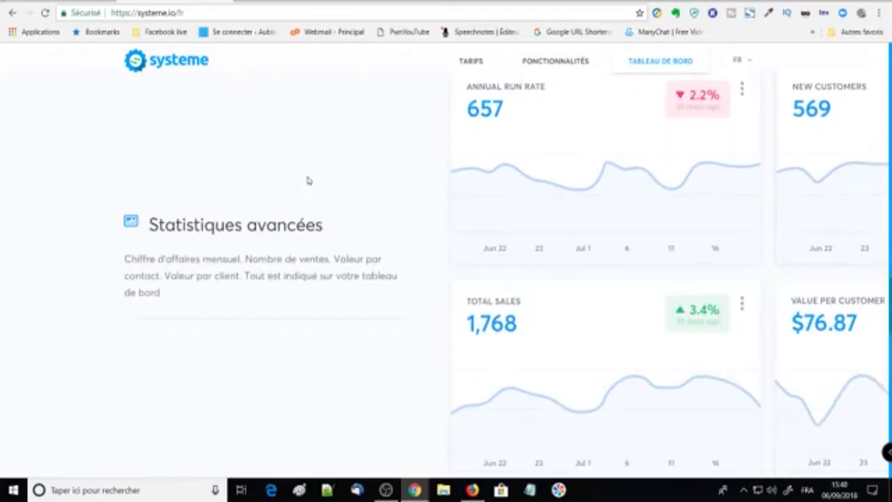
scroll(308, 181, "down", 8)
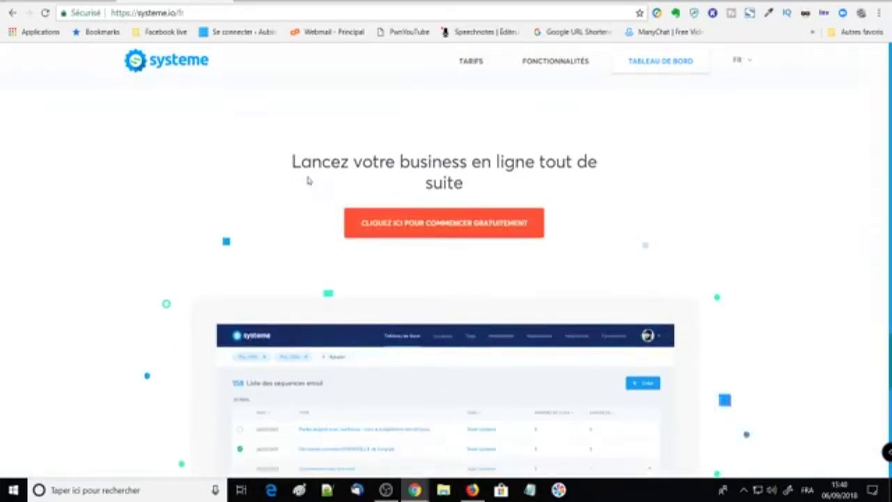
scroll(309, 181, "down", 5)
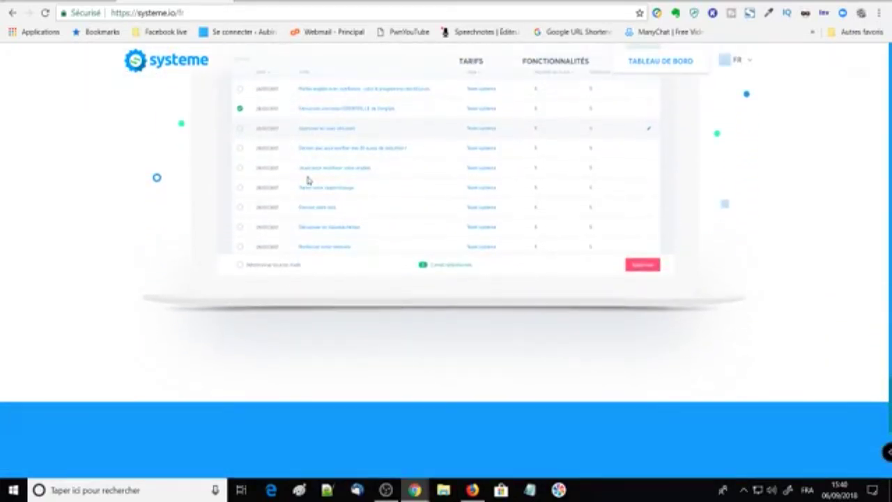
scroll(307, 177, "up", 3)
scroll(304, 176, "up", 2)
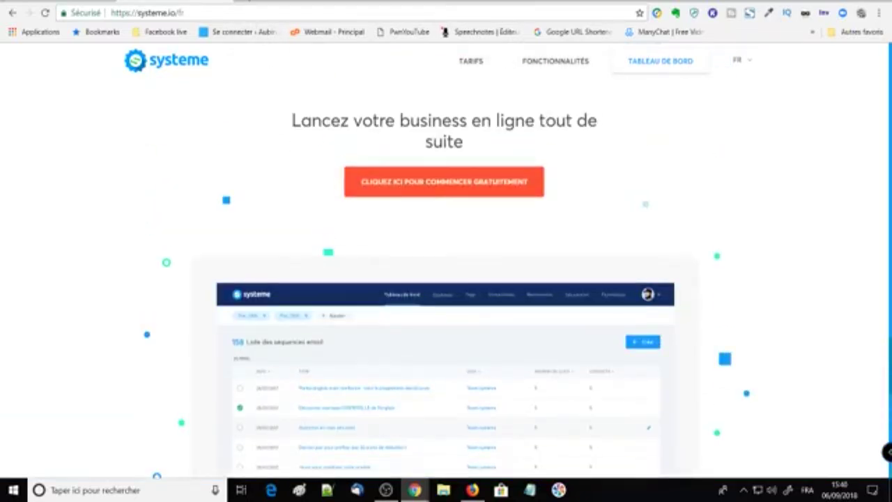
- Open the Google URL Shortener in a new tab and copy the systeme.io short link from the last page of links
left_click(243, 2)
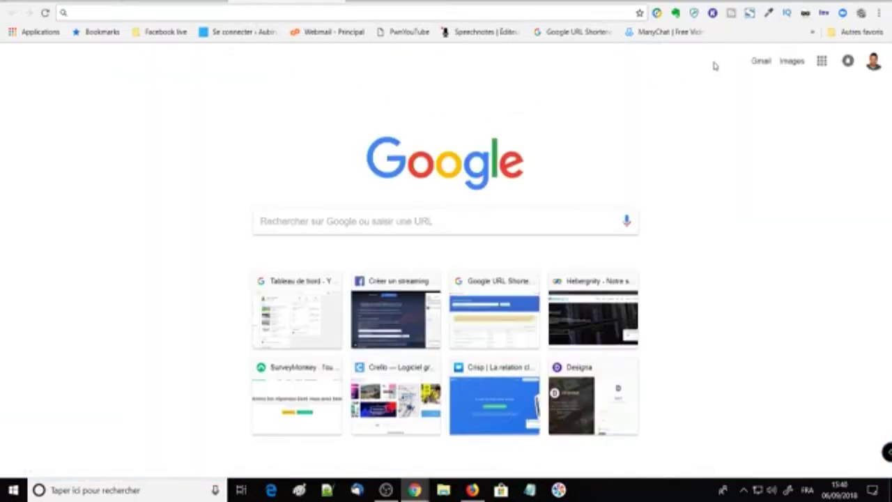
left_click(589, 34)
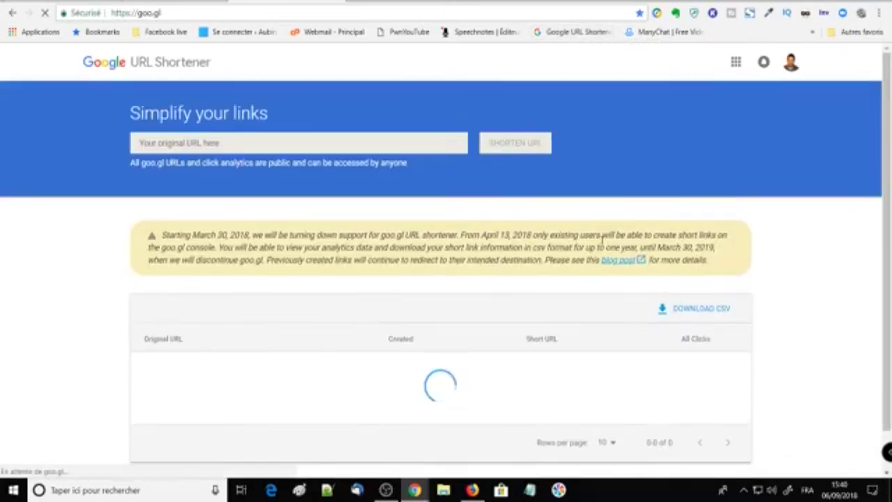
scroll(586, 232, "down", 4)
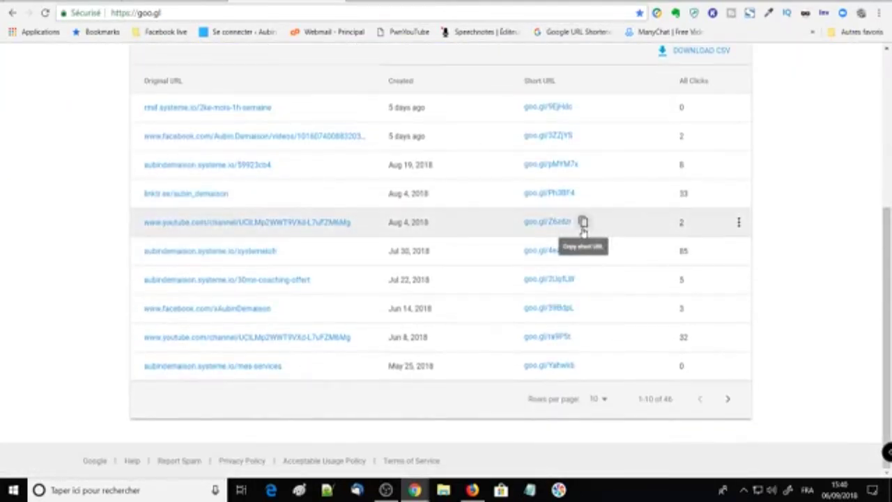
left_click(729, 401)
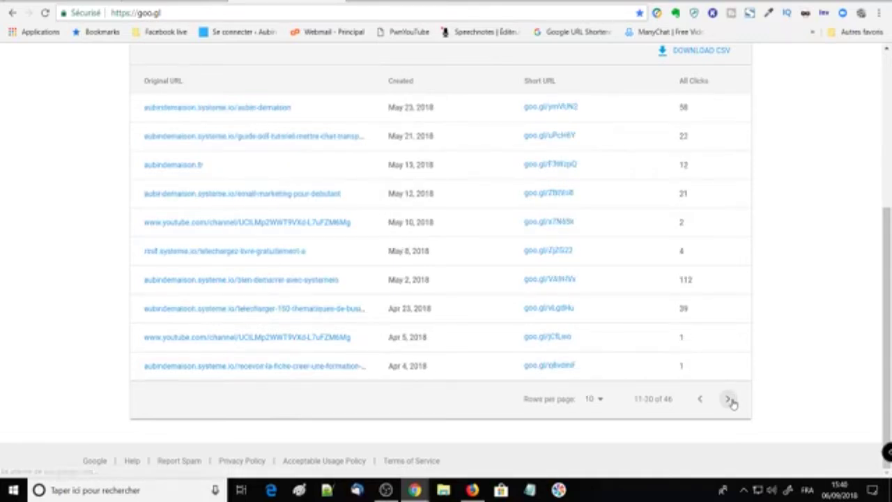
left_click(730, 400)
left_click(728, 401)
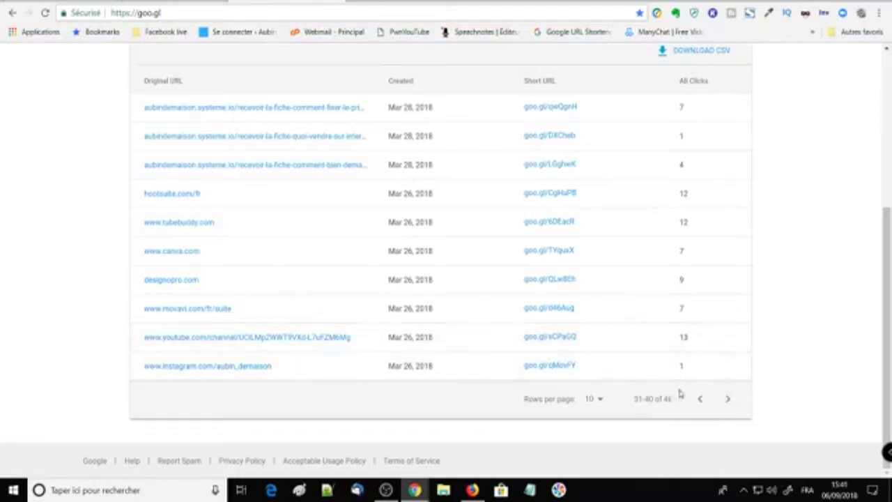
left_click(726, 402)
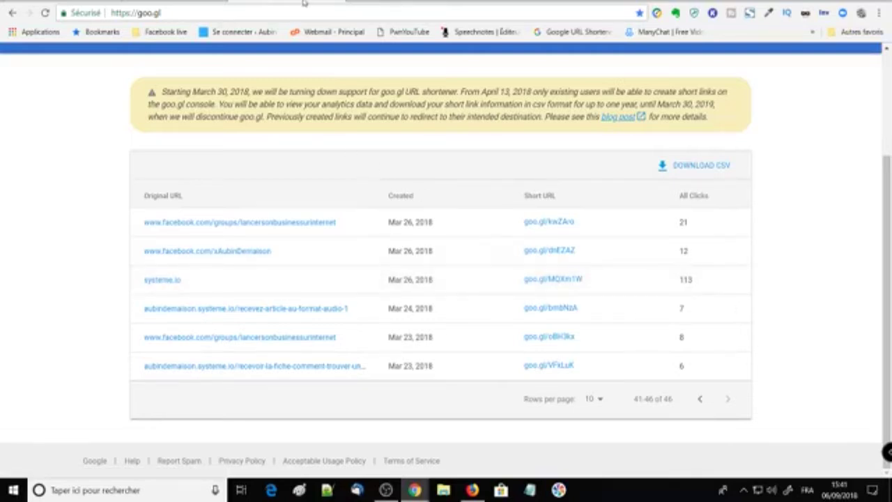
left_click(221, 2)
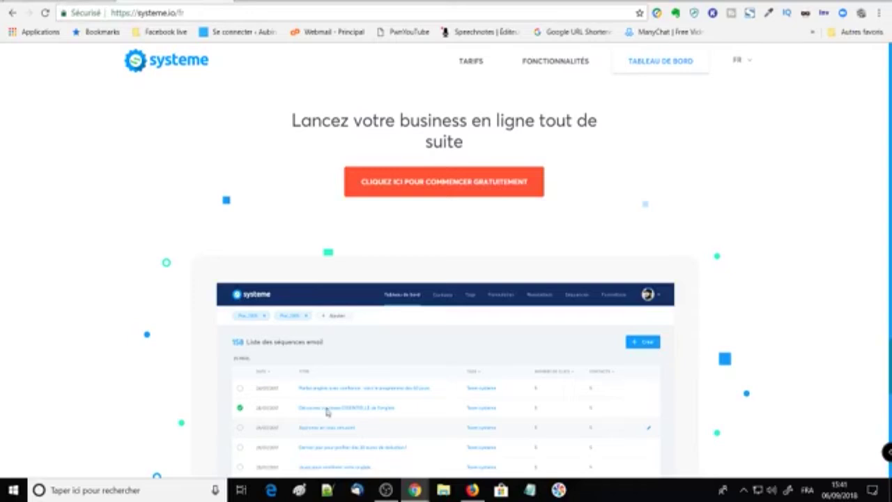
mouse_move(414, 491)
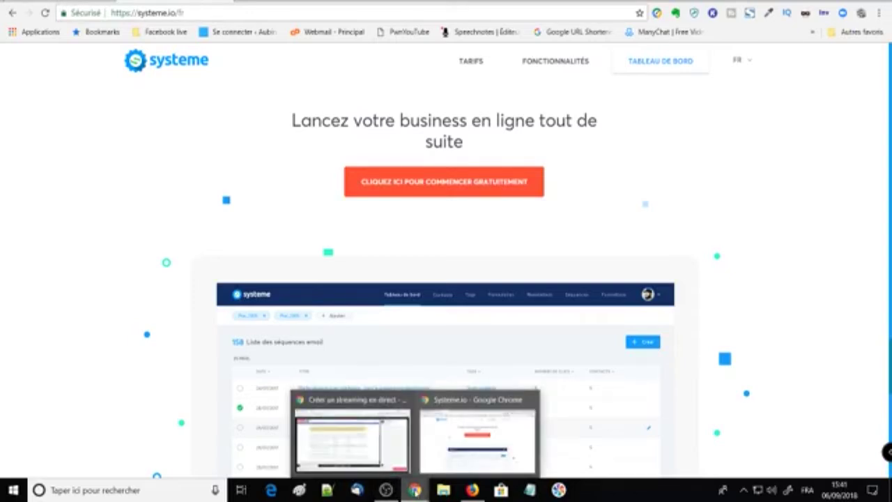
left_click(352, 440)
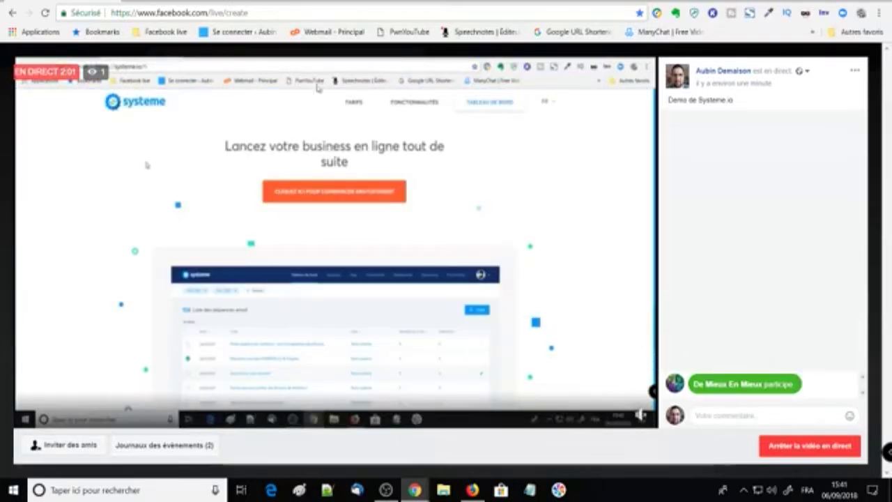
right_click(704, 414)
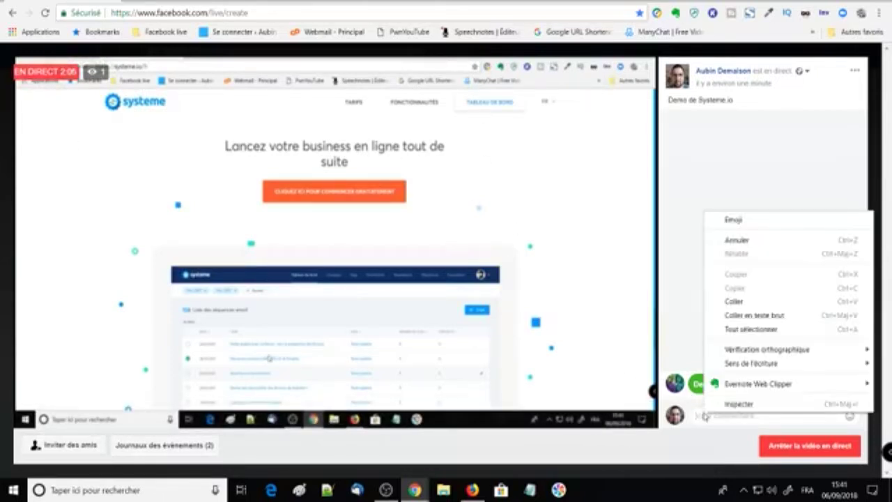
left_click(729, 302)
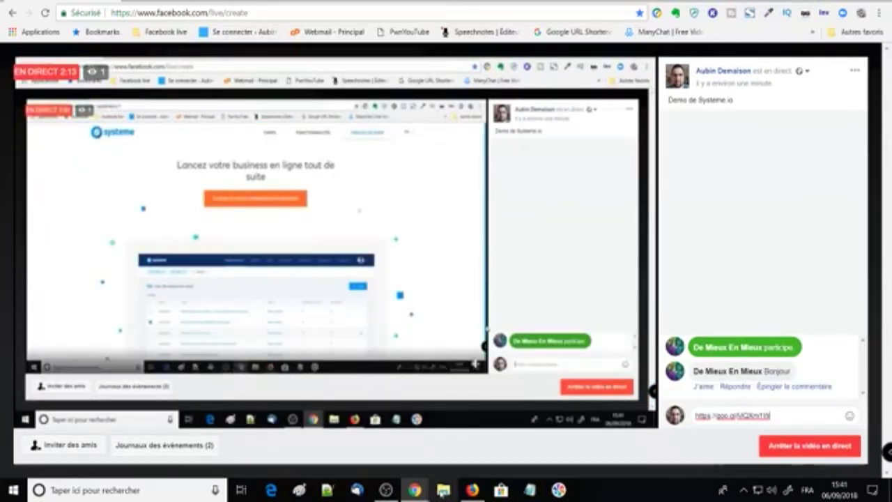
- Return to the systeme.io window and review the home page's sections on business launch, online courses, affiliate programme and advanced statistics
mouse_move(414, 490)
left_click(478, 432)
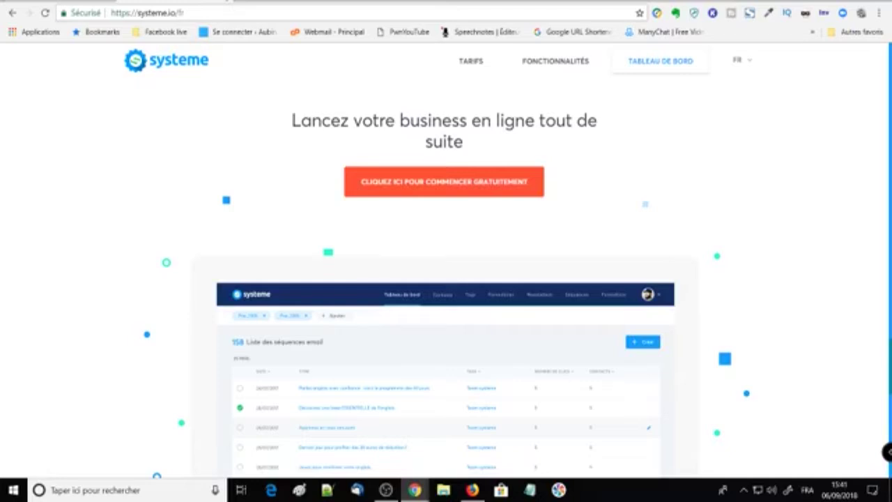
scroll(229, 176, "up", 15)
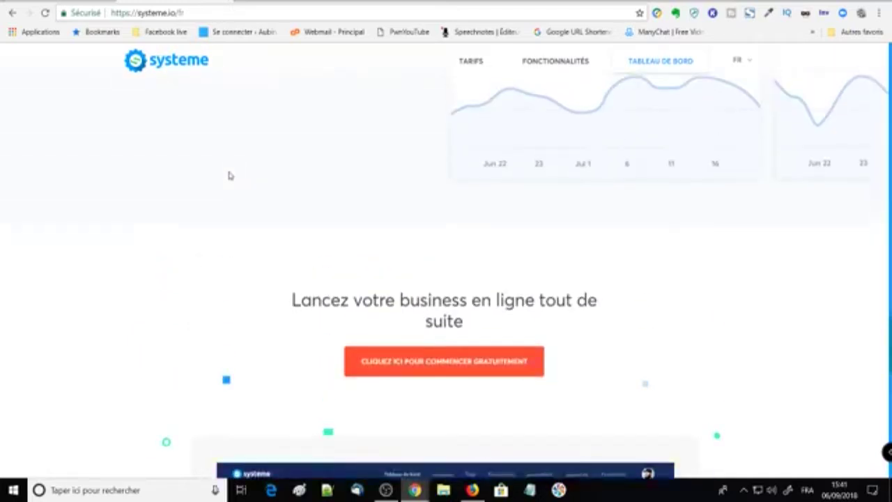
scroll(229, 175, "up", 8)
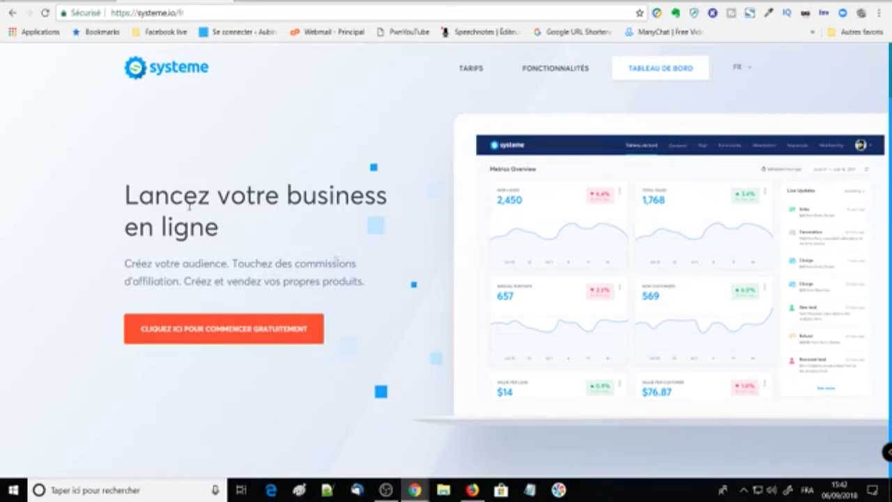
scroll(188, 204, "down", 2)
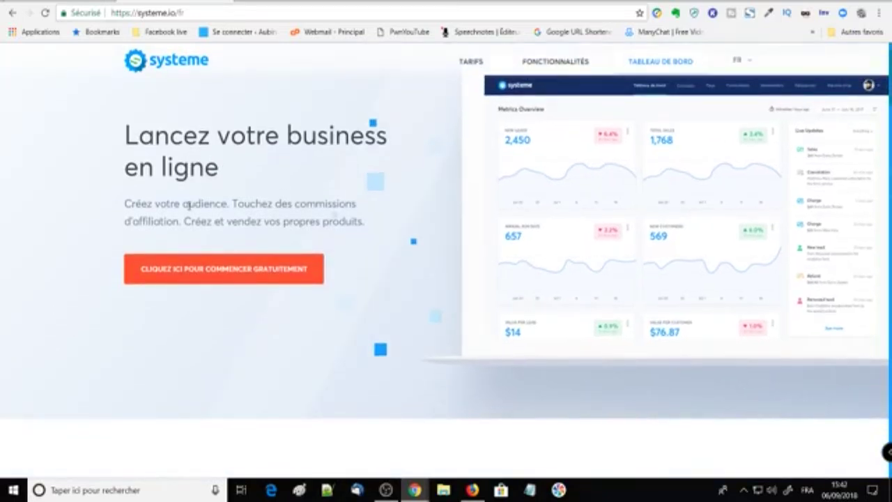
scroll(354, 198, "up", 2)
scroll(355, 199, "down", 2)
scroll(354, 200, "up", 2)
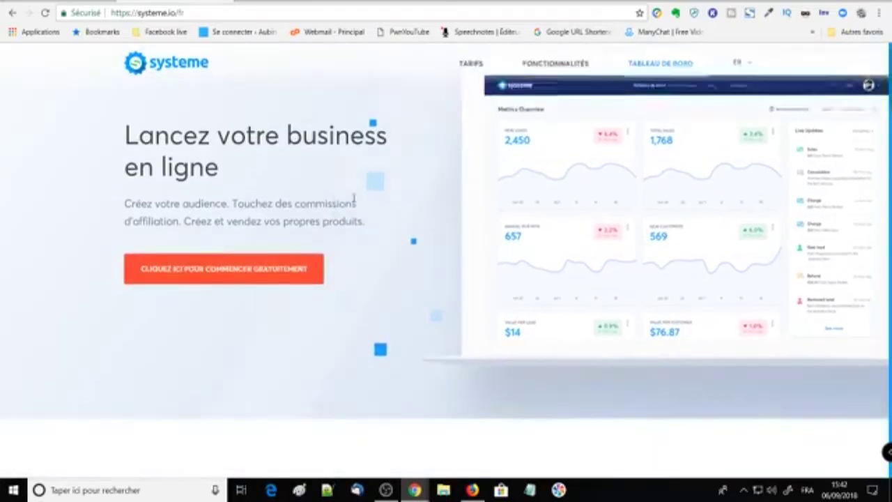
scroll(354, 201, "down", 6)
scroll(353, 201, "down", 8)
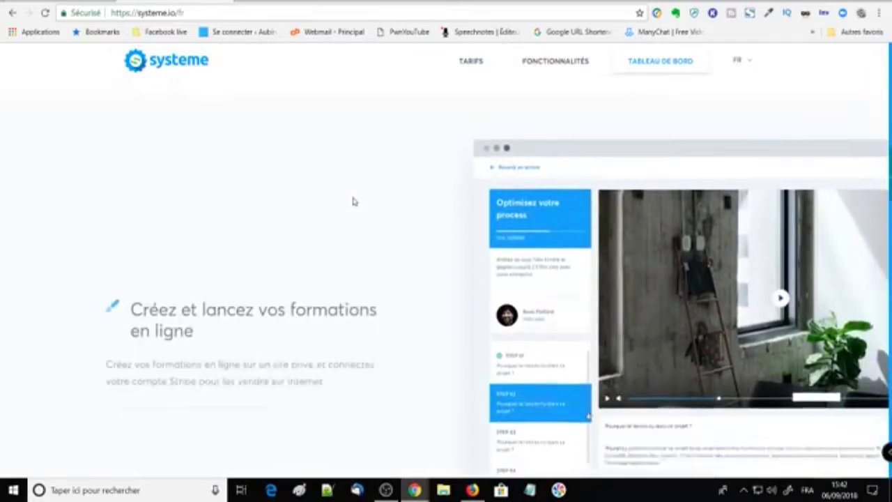
scroll(353, 202, "down", 8)
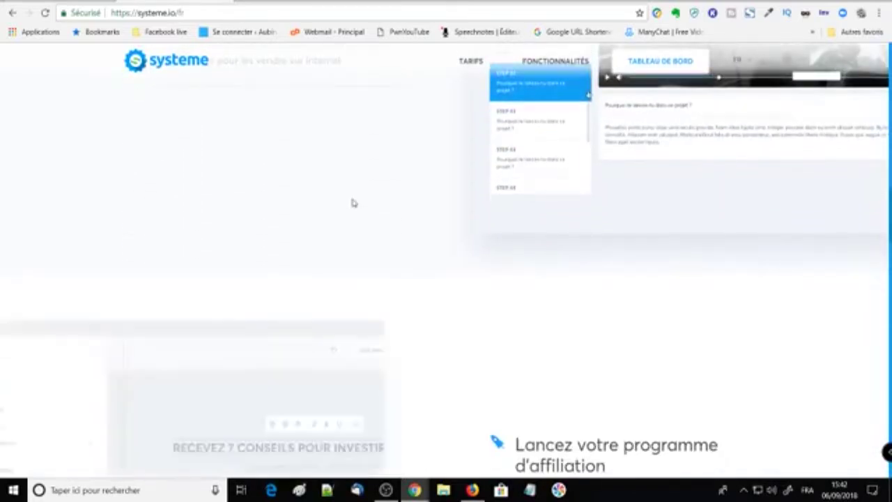
scroll(353, 203, "down", 4)
scroll(354, 203, "up", 6)
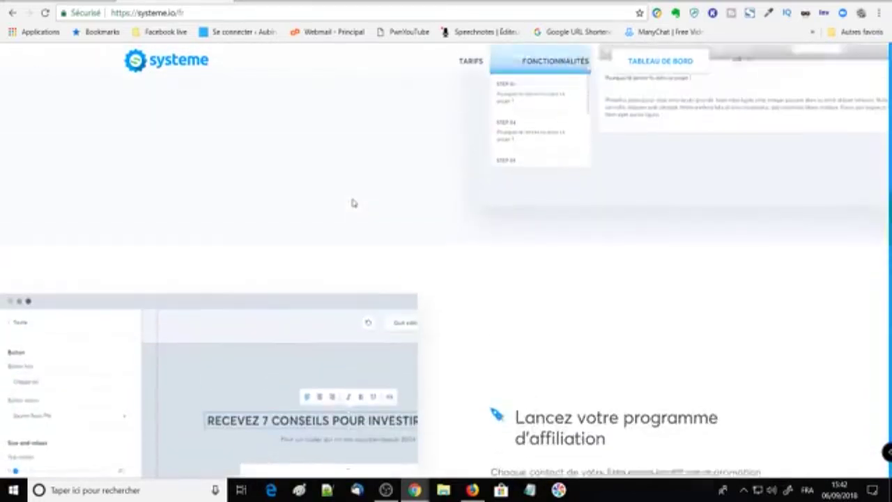
scroll(353, 203, "up", 6)
scroll(354, 203, "down", 5)
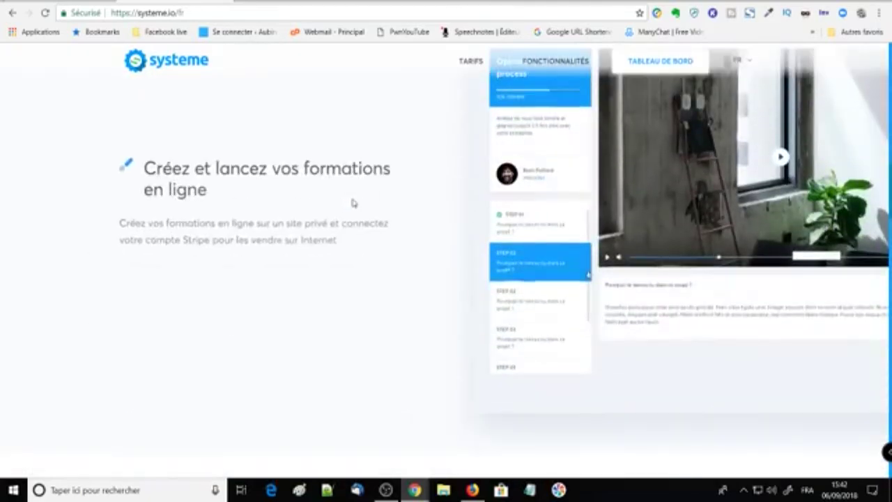
scroll(354, 206, "down", 8)
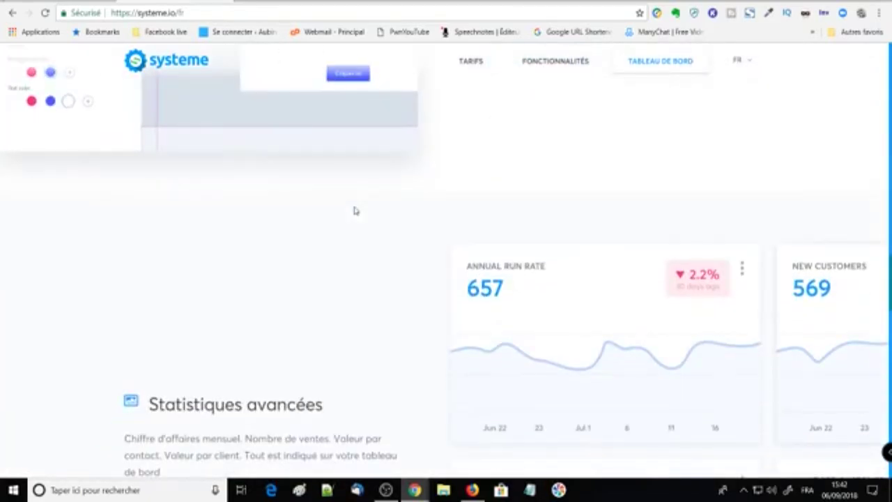
scroll(354, 211, "down", 10)
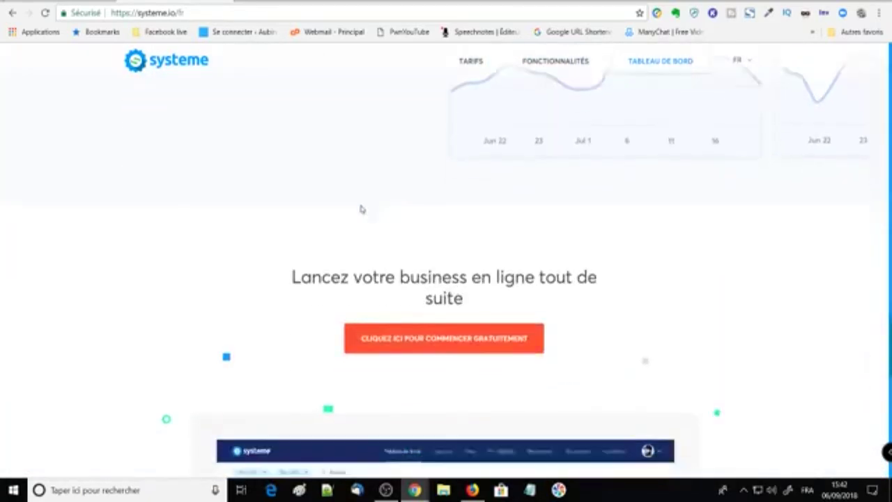
scroll(287, 241, "down", 5)
scroll(290, 240, "up", 5)
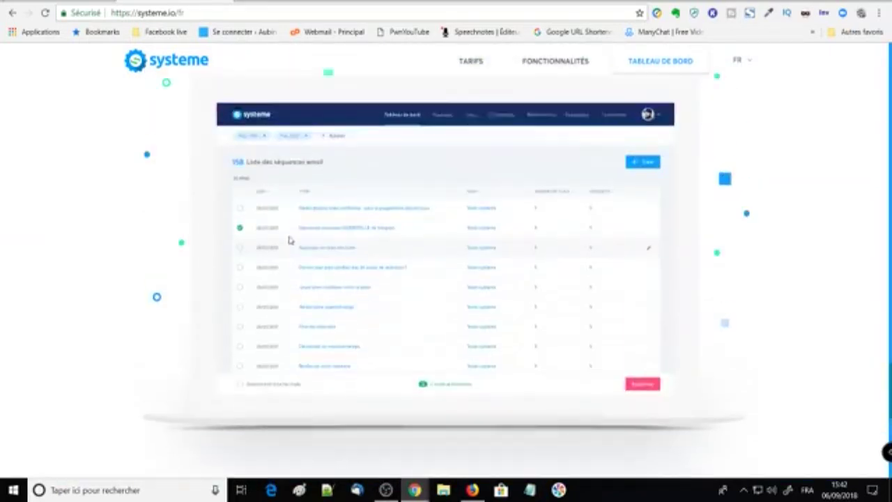
- Switch to the open sales funnels list, look through it and try the Tunnels inactifs status filter
left_click(223, 2)
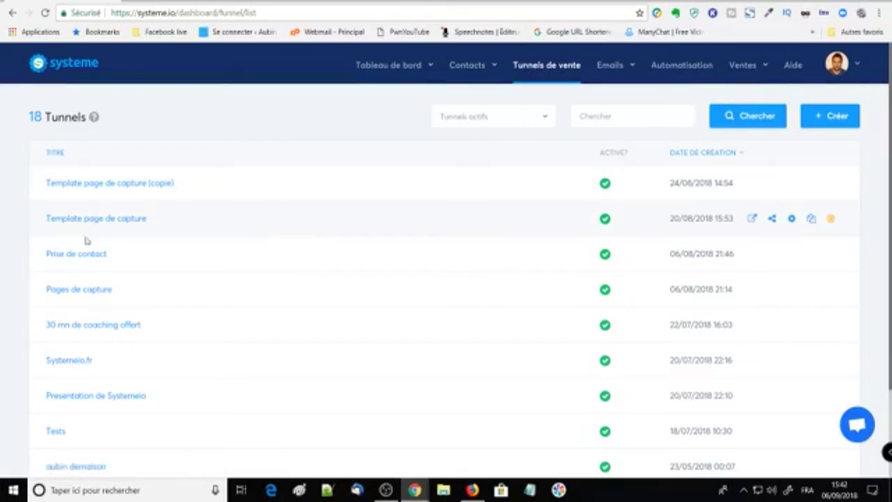
scroll(48, 256, "down", 1)
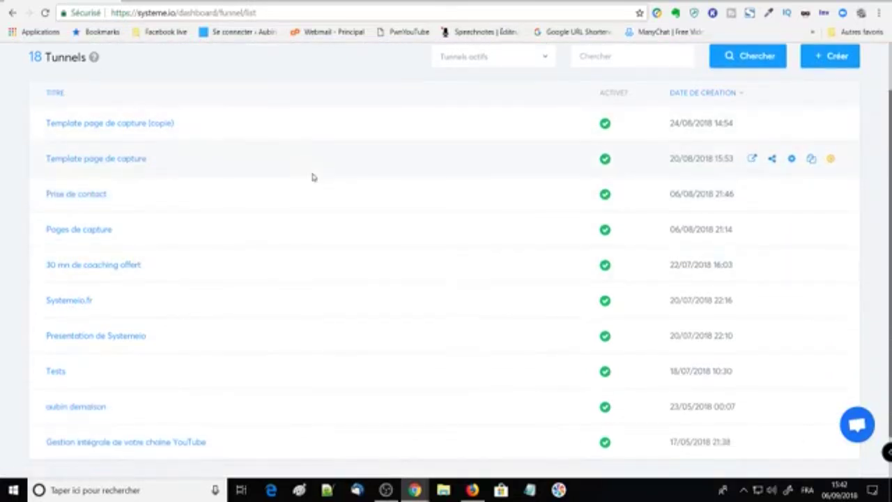
scroll(313, 177, "up", 1)
left_click(464, 113)
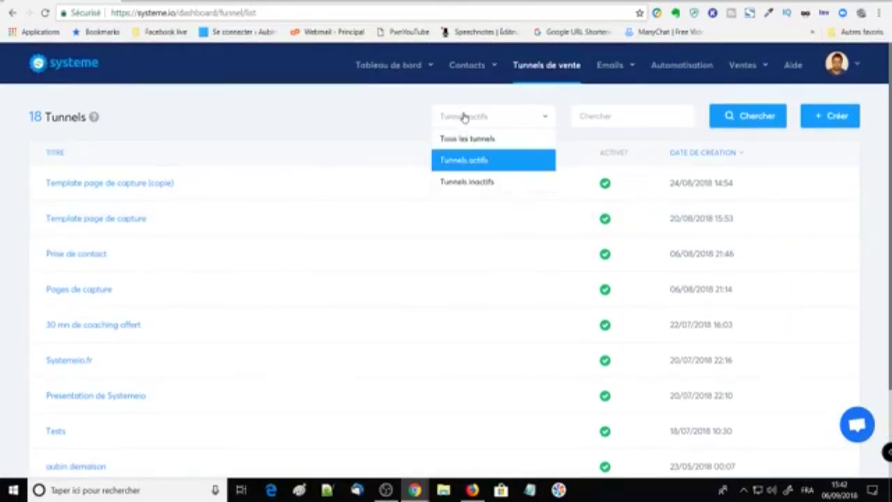
left_click(460, 182)
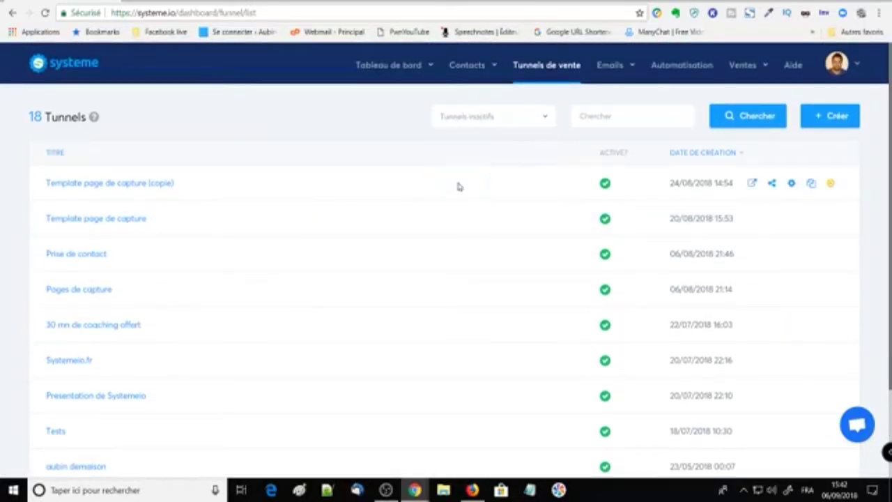
left_click(486, 115)
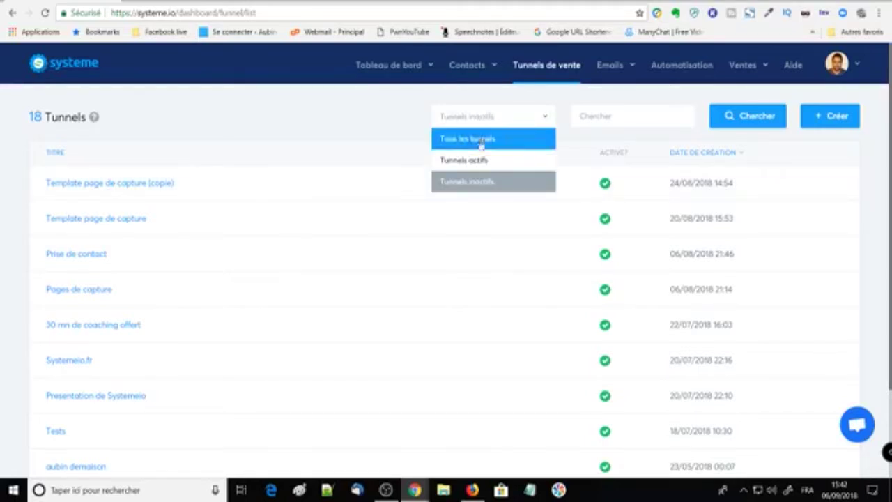
- View the dashboard overview and return to the sales funnels list
mouse_move(389, 64)
left_click(367, 93)
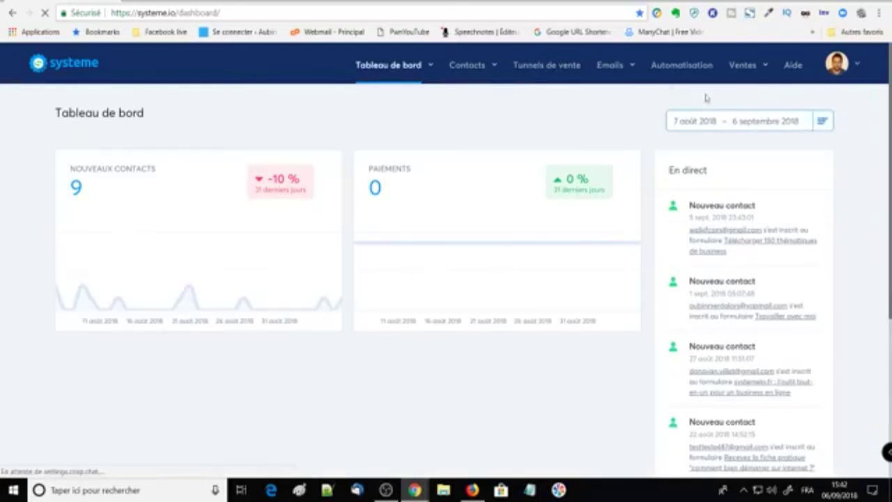
left_click(578, 66)
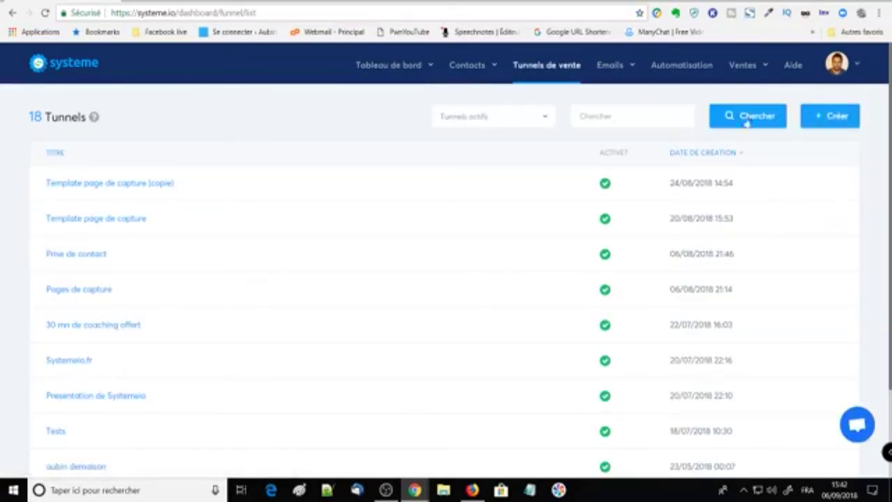
- Look at the new sales funnel options without creating one, and go to the second page of the funnels list
left_click(823, 116)
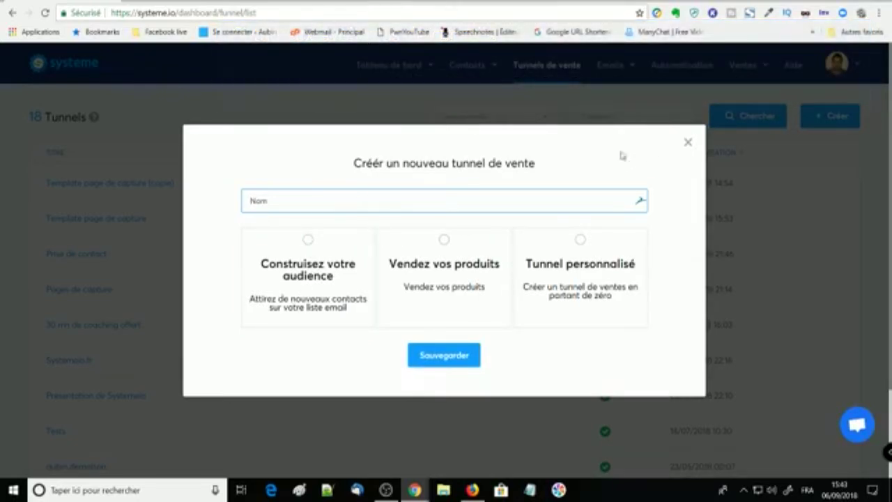
left_click(687, 142)
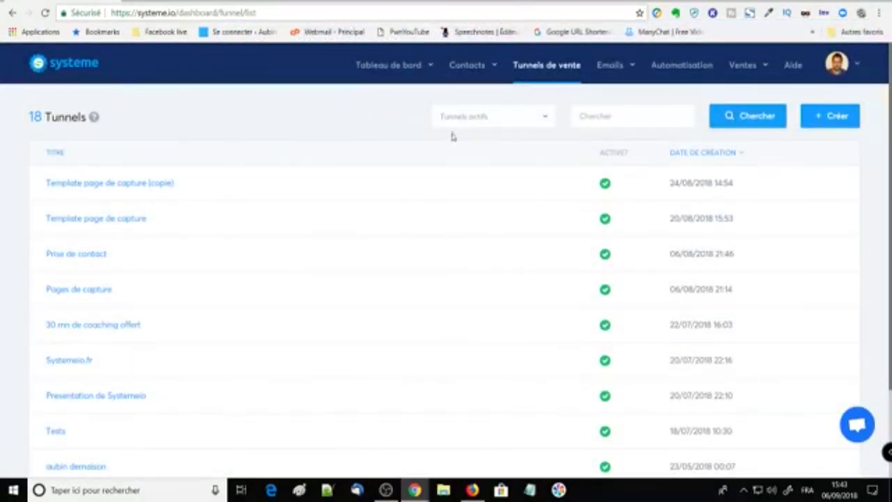
scroll(185, 213, "down", 2)
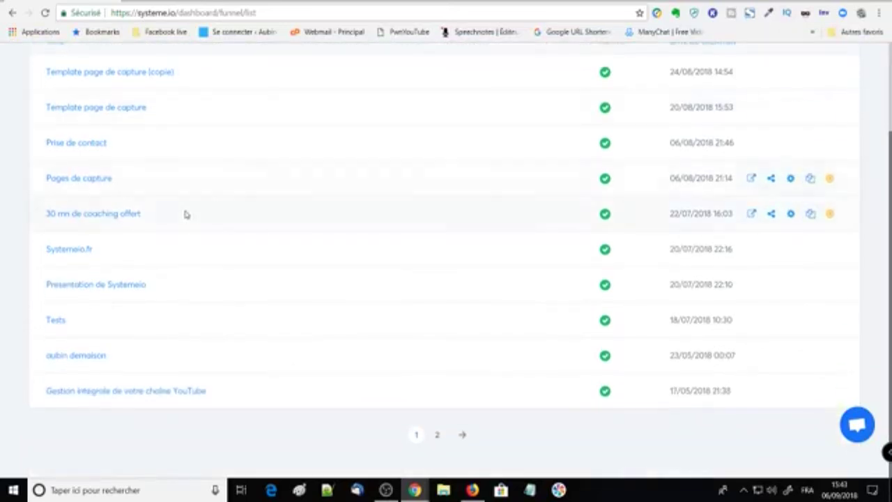
left_click(462, 435)
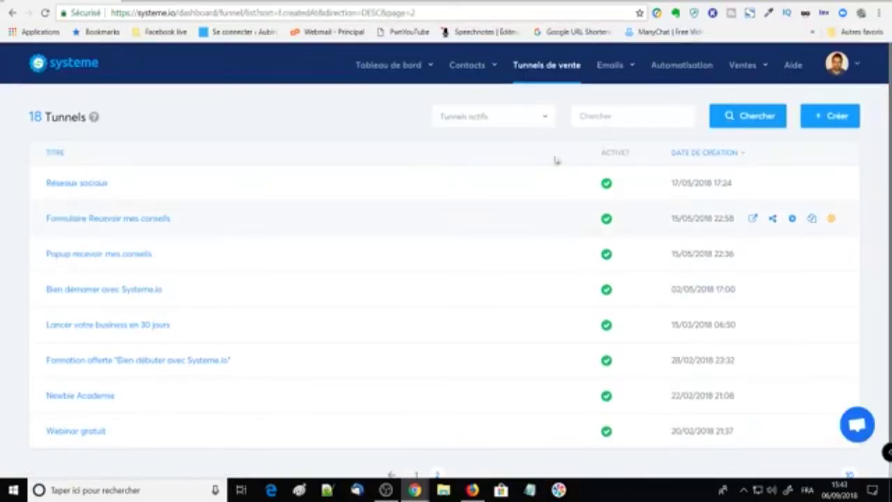
- Search all funnels, active and inactive, for "vide" and open the Vide funnel created on 21/07/2018
left_click(532, 117)
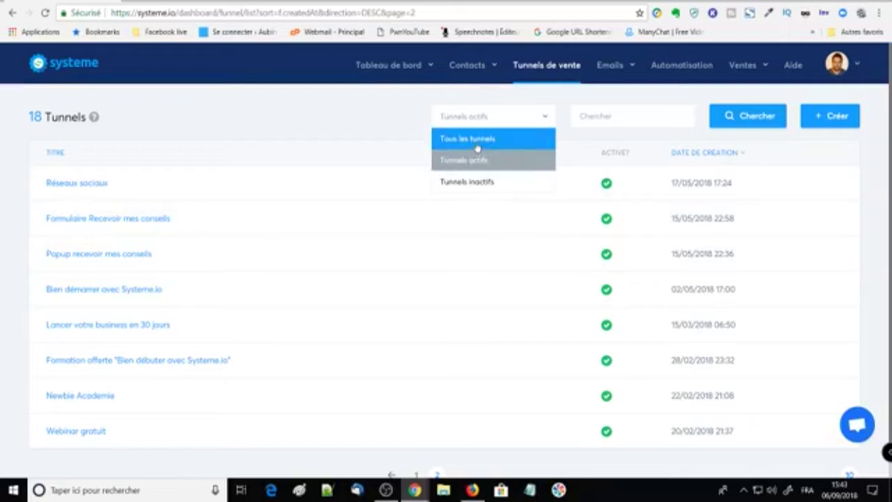
left_click(478, 148)
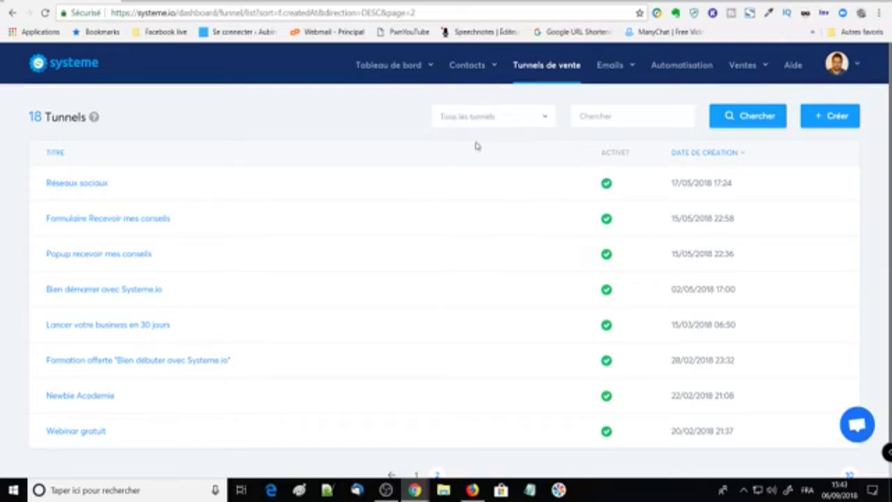
left_click(607, 117)
type("vide")
key("Return")
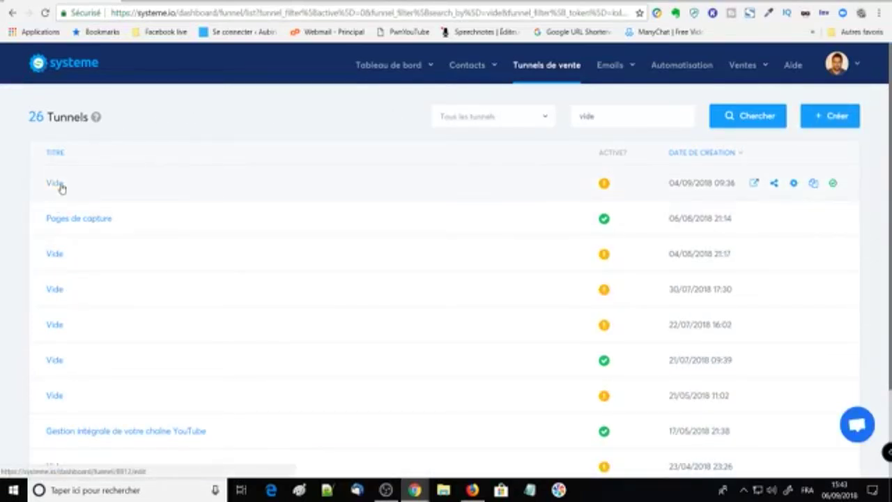
left_click(50, 363)
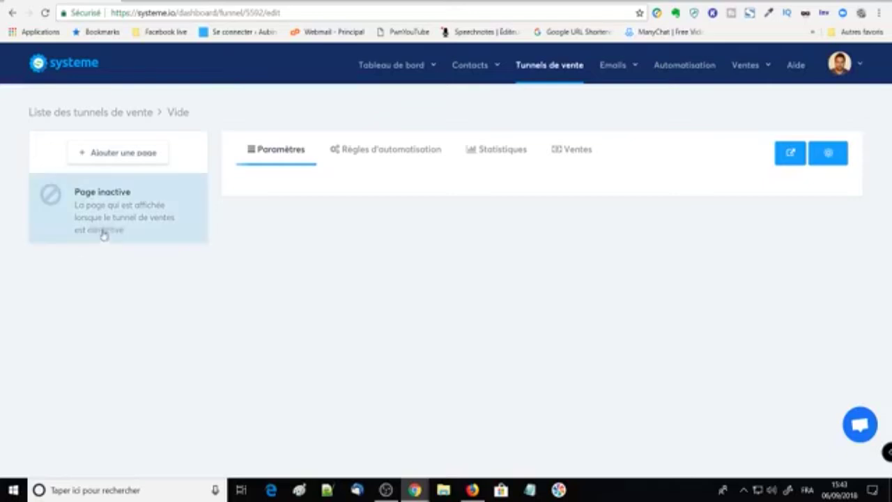
- Add a new page named "page de capture" of type Page de capture to the funnel
left_click(103, 153)
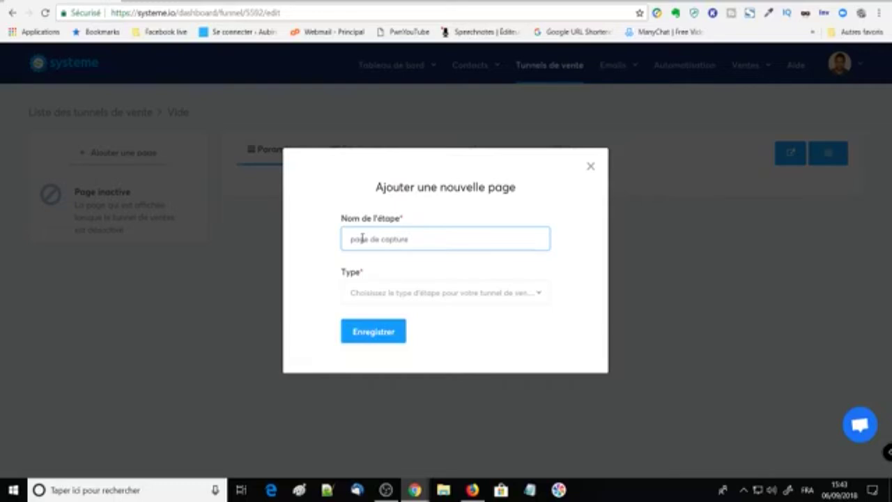
left_click(408, 296)
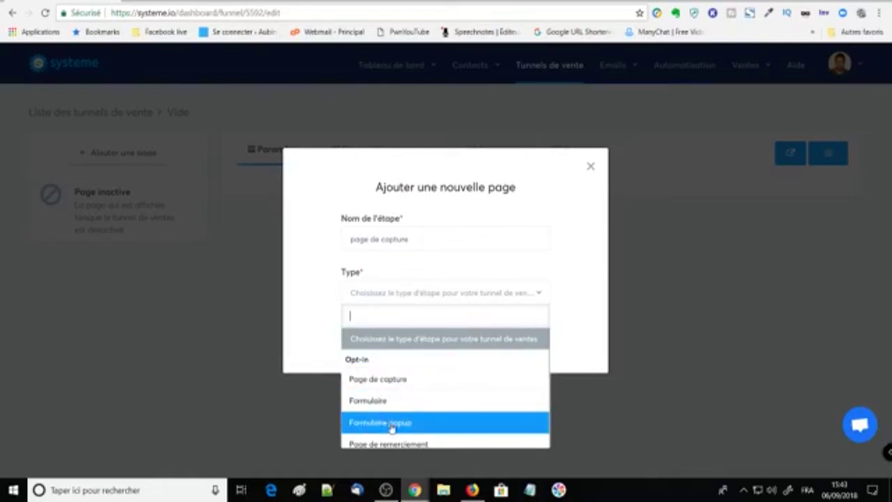
left_click(382, 387)
left_click(360, 339)
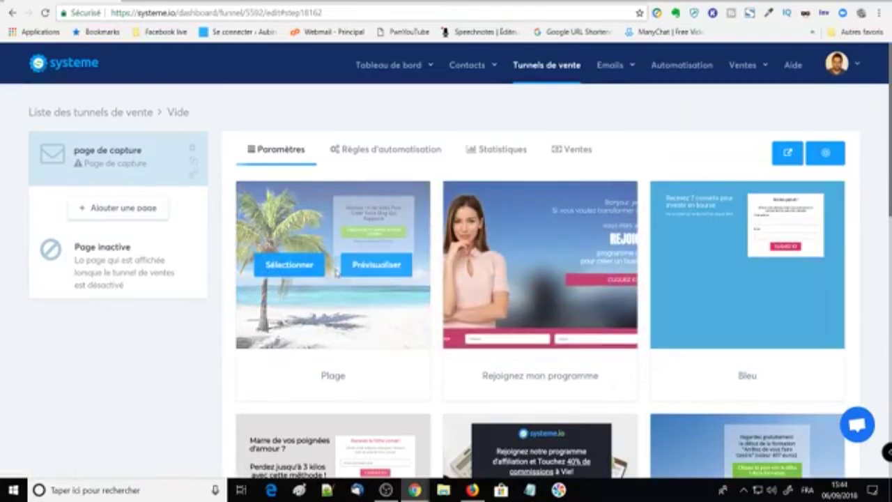
- Browse the available capture page templates and select the Bleu template
scroll(341, 276, "down", 2)
scroll(341, 277, "up", 2)
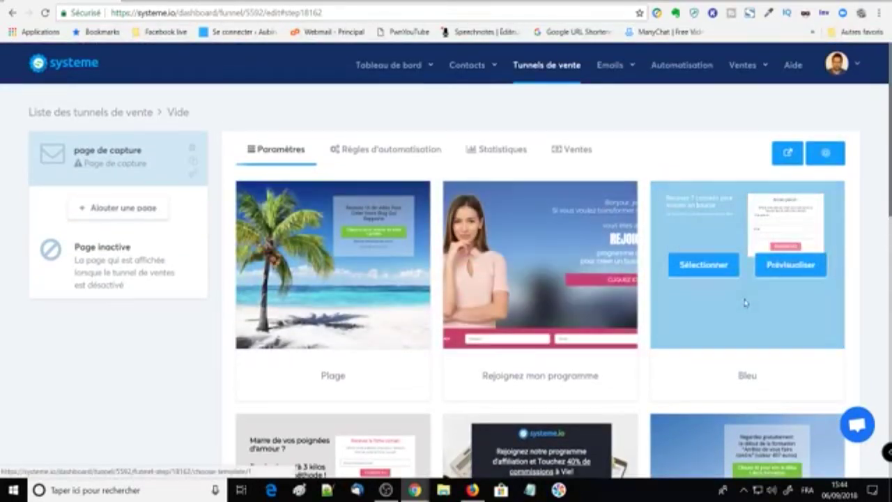
scroll(409, 289, "down", 1)
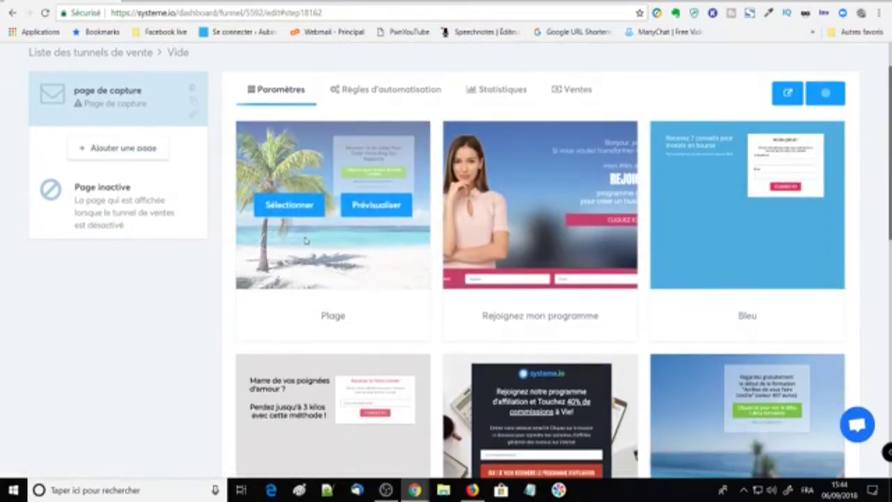
scroll(390, 249, "down", 3)
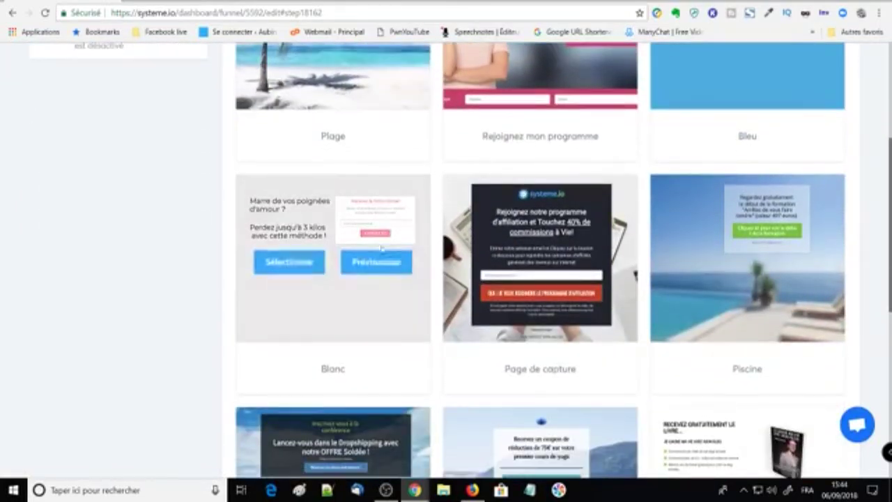
scroll(297, 263, "down", 3)
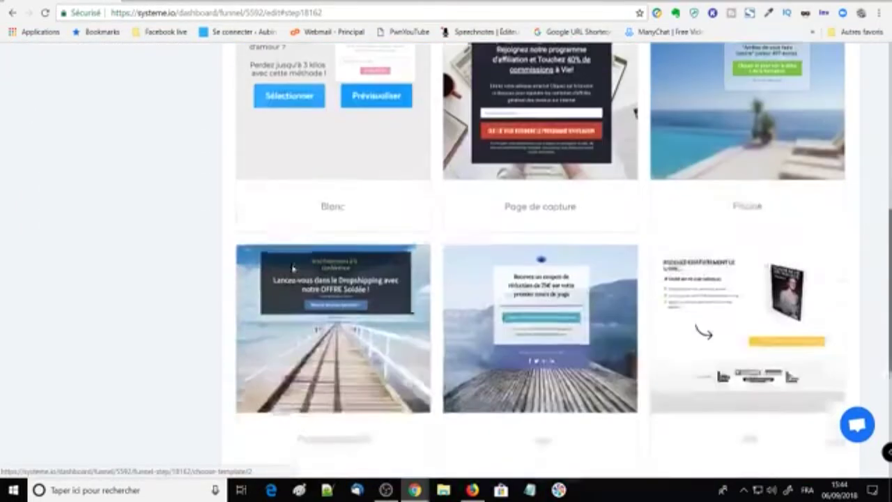
scroll(474, 289, "down", 4)
scroll(472, 290, "up", 9)
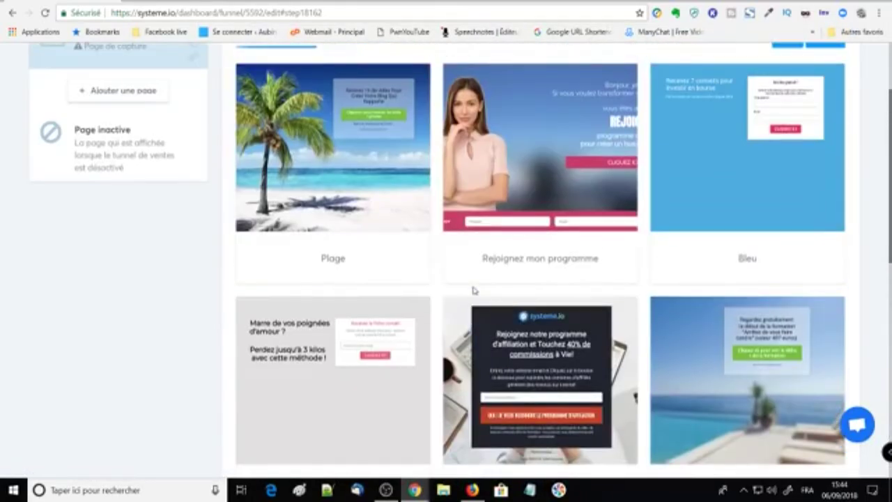
mouse_move(703, 172)
left_click(678, 156)
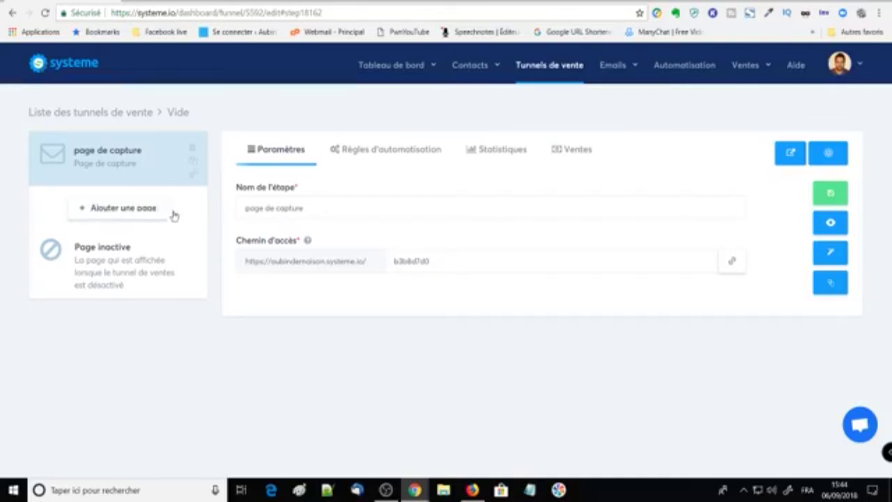
- Open the capture page in the page editor and view the text settings of its main heading
left_click(830, 258)
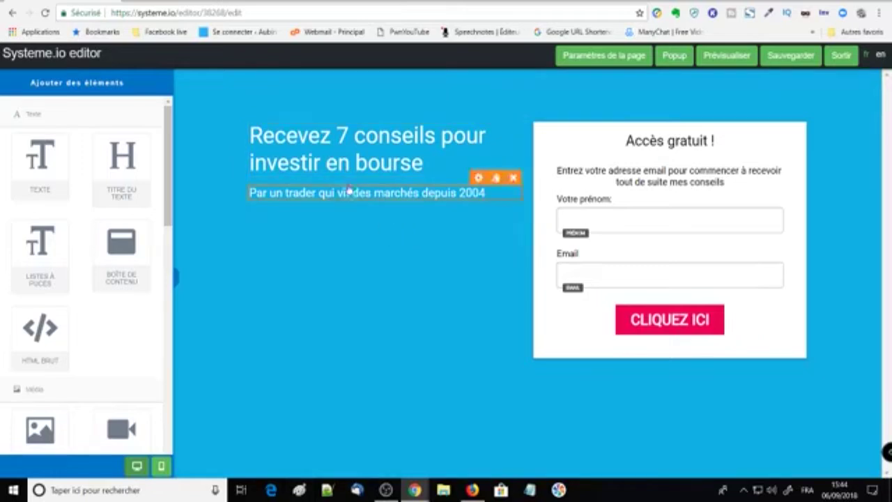
left_click(375, 140)
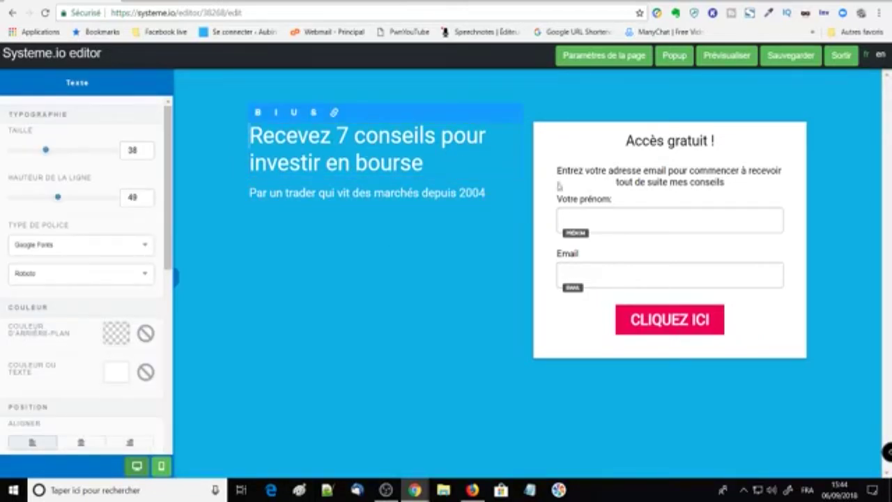
left_click(574, 146)
left_click(574, 147)
left_click(402, 143)
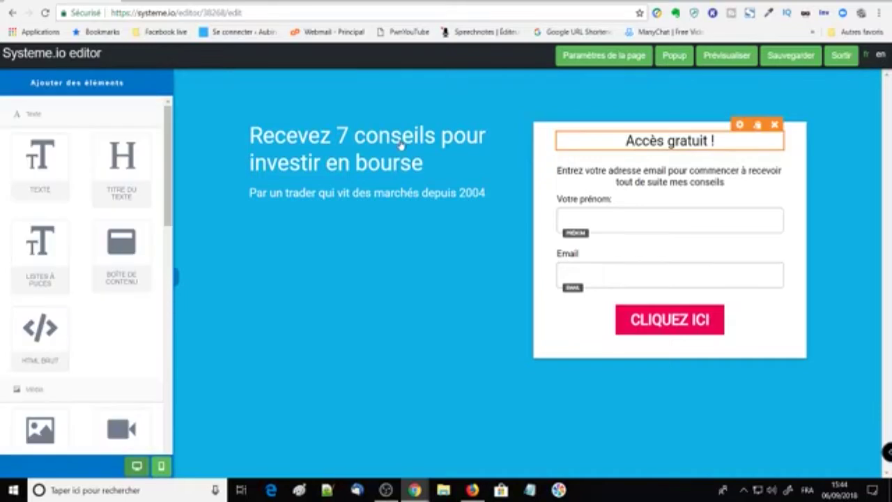
- Replace "investir en bourse" in the main heading so it reads "Recevez 7 conseils pour être au top"
left_click(353, 143)
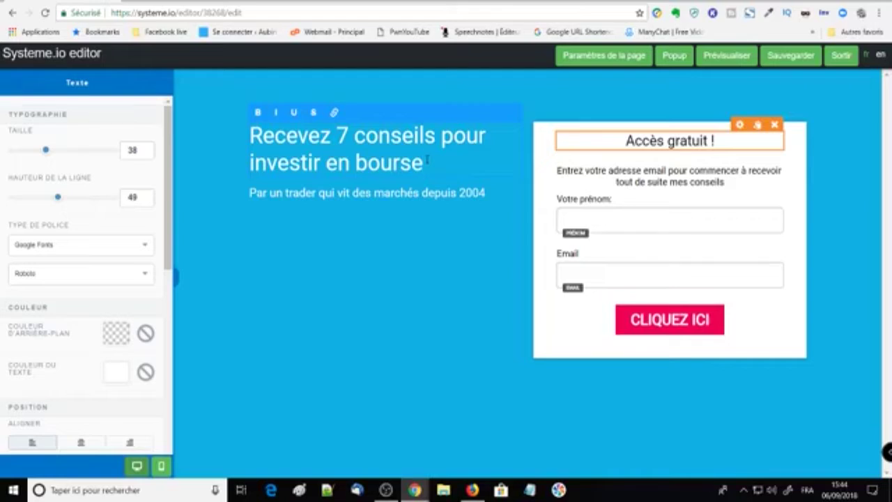
key("BackSpace")
key("BackSpace")
key("BackSpace")
key("BackSpace")
key("BackSpace")
key("BackSpace")
key("BackSpace")
key("BackSpace")
key("BackSpace")
key("BackSpace")
key("BackSpace")
key("BackSpace")
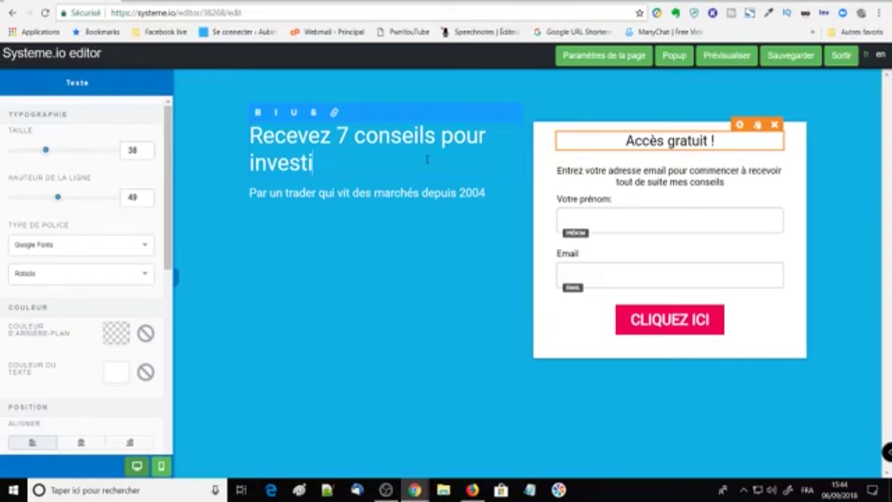
key("BackSpace")
key("BackSpace")
key("BackSpace")
key("BackSpace")
key("BackSpace")
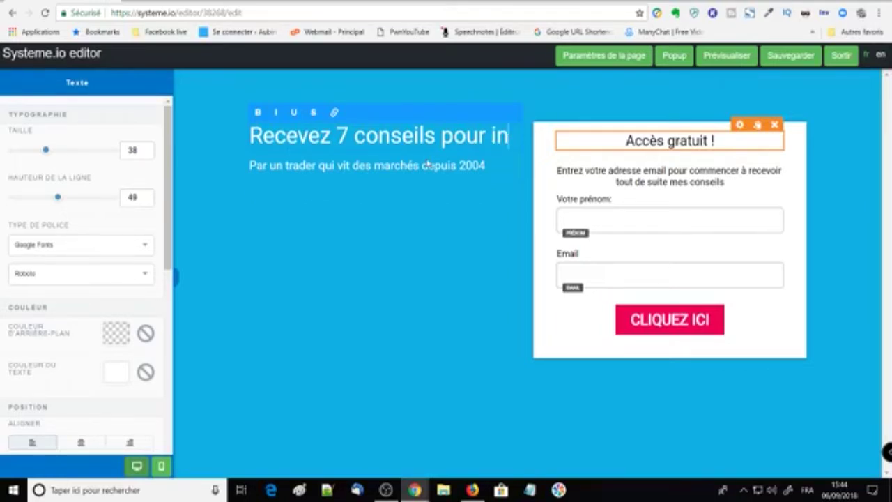
key("BackSpace")
type("être au top")
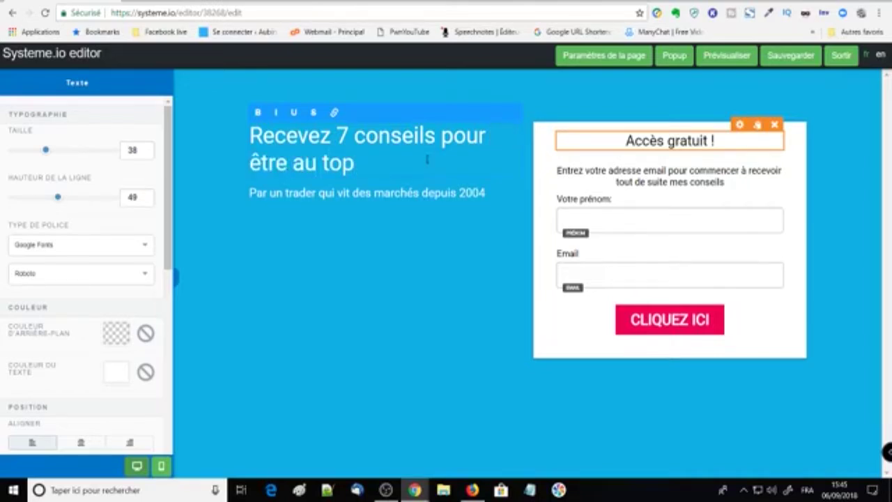
type(" au quotidiein")
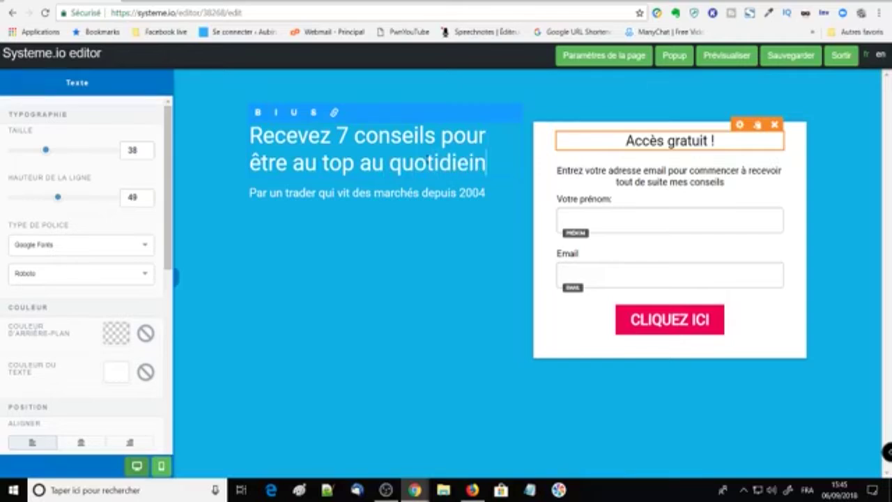
key("BackSpace")
key("BackSpace")
key("BackSpace")
key("BackSpace")
key("BackSpace")
key("BackSpace")
key("BackSpace")
key("BackSpace")
key("BackSpace")
key("BackSpace")
key("BackSpace")
key("BackSpace")
key("BackSpace")
key("BackSpace")
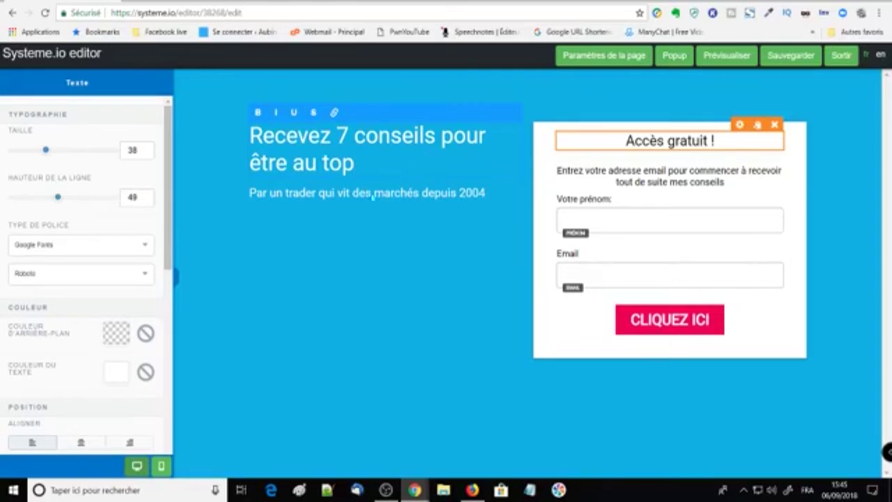
- Replace the subheading text under the main heading with "Par un gars qui est au top depuis plusieurs années"
left_click(327, 209)
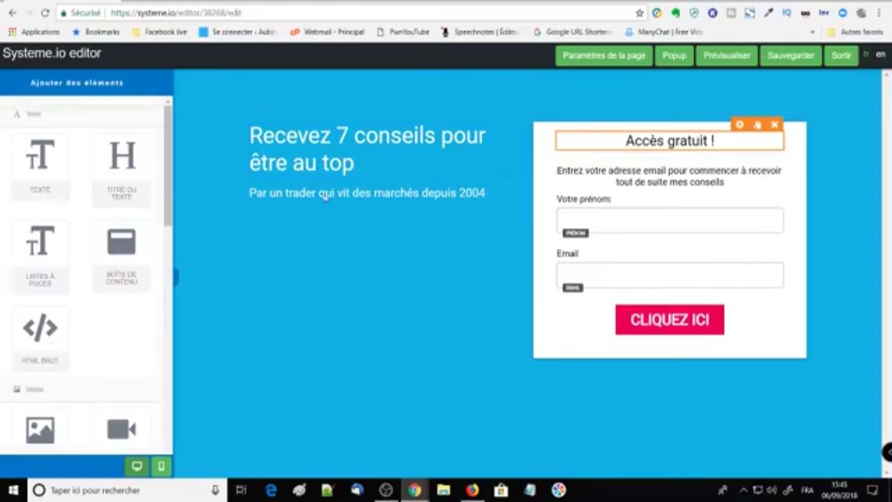
left_click(287, 199)
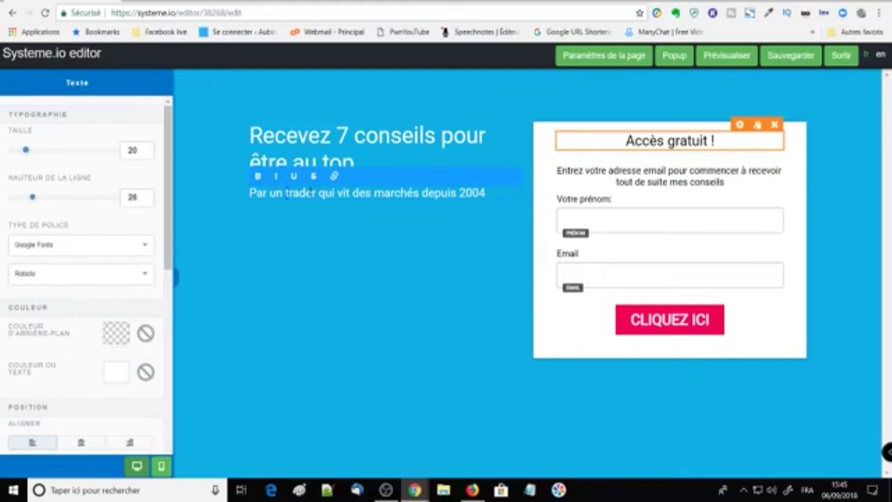
key("Delete")
key("Delete")
key("Delete")
key("Delete")
key("Delete")
key("Delete")
key("Delete")
key("Delete")
key("Delete")
key("Delete")
key("Delete")
key("Delete")
key("Delete")
key("Delete")
key("Delete")
key("Delete")
key("Delete")
key("Delete")
key("Delete")
key("Delete")
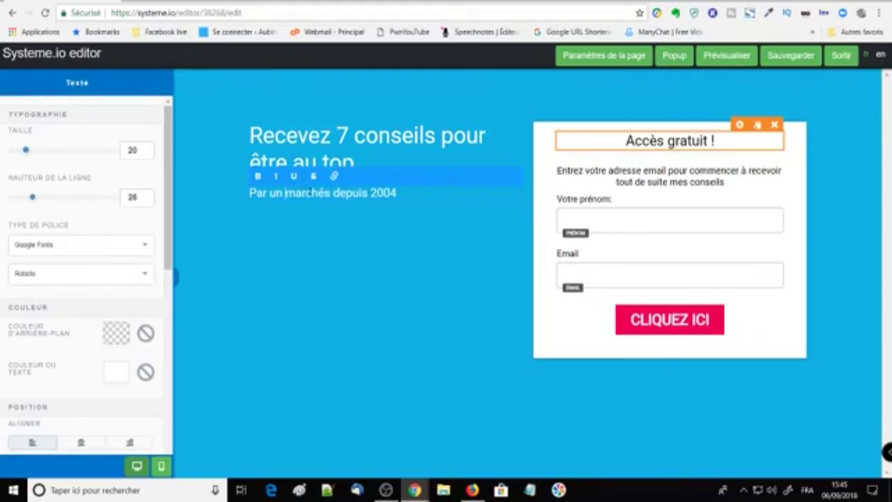
key("Delete")
key("Delete")
key("Delete")
key("Delete")
key("Delete")
key("Delete")
key("Delete")
key("Delete")
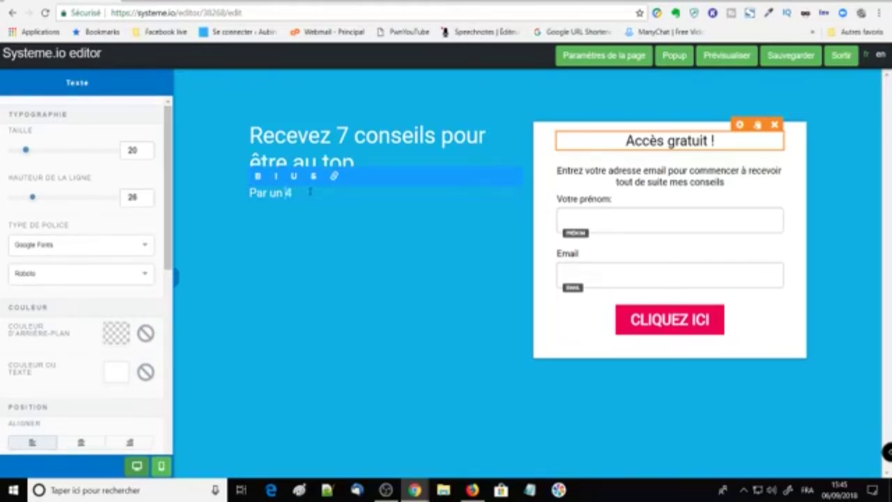
type("gars qui es")
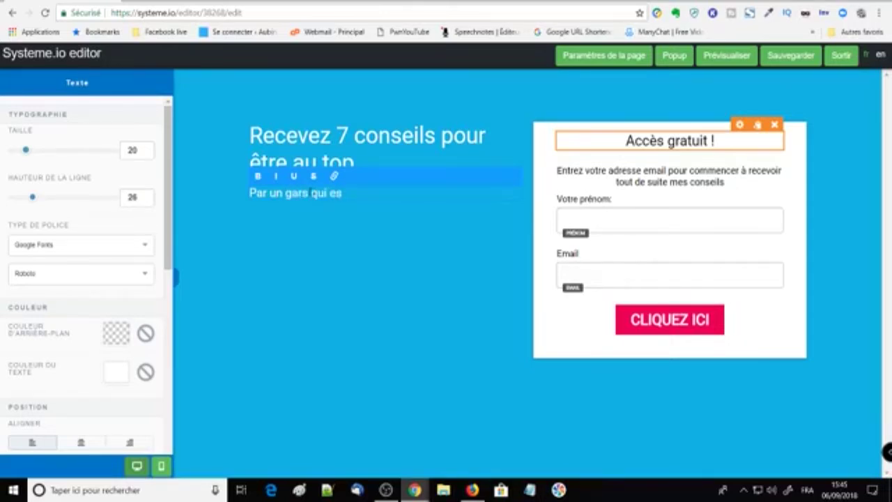
type("t au top depuis plusieurs a")
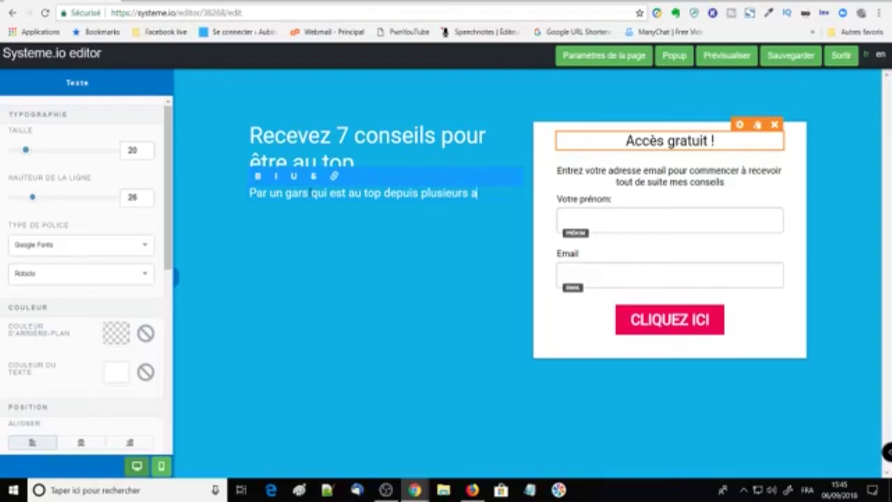
type("nnée")
type("es")
left_click(296, 289)
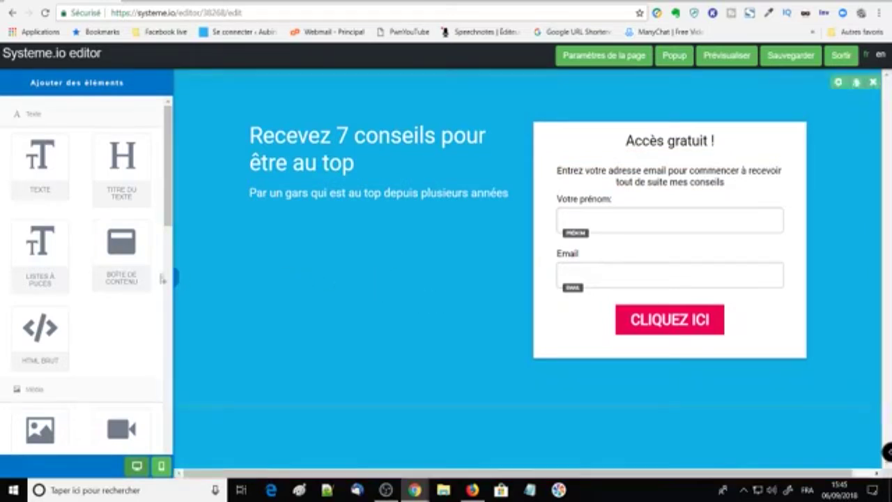
- Add an HTML brut element beneath the heading and form columns and display its settings
scroll(40, 265, "down", 3)
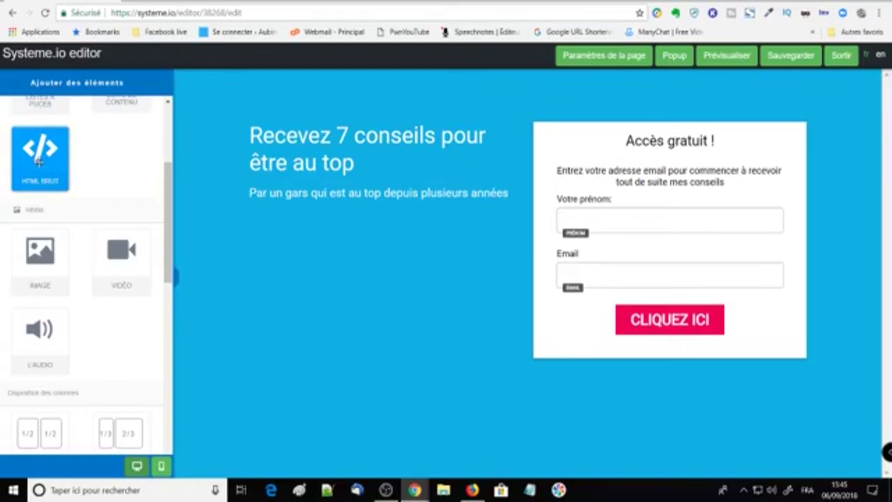
left_click_drag(39, 159, 363, 260)
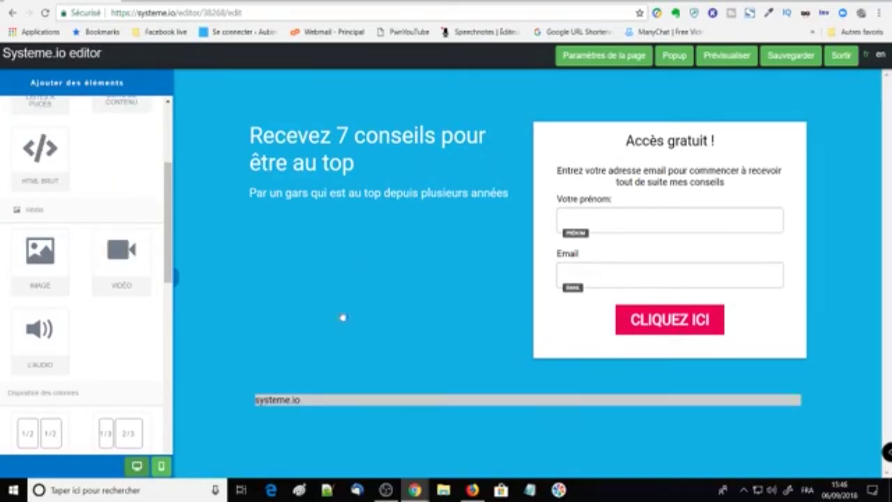
left_click(334, 403)
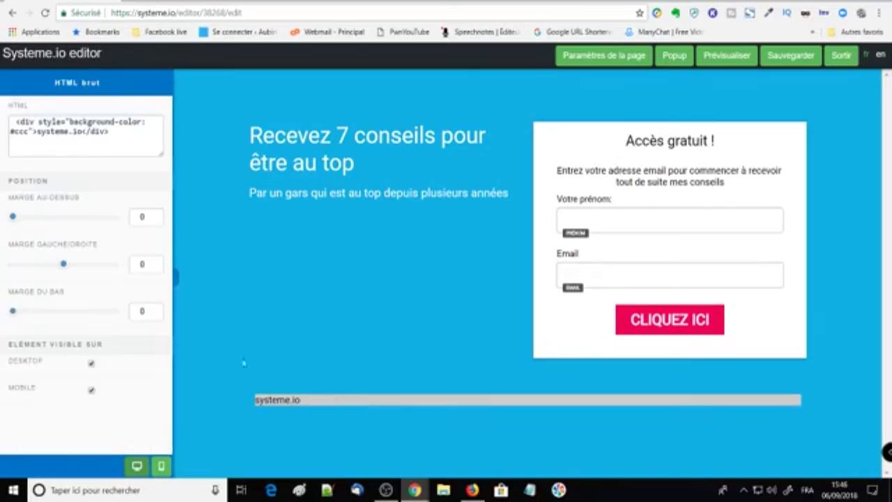
left_click(454, 401)
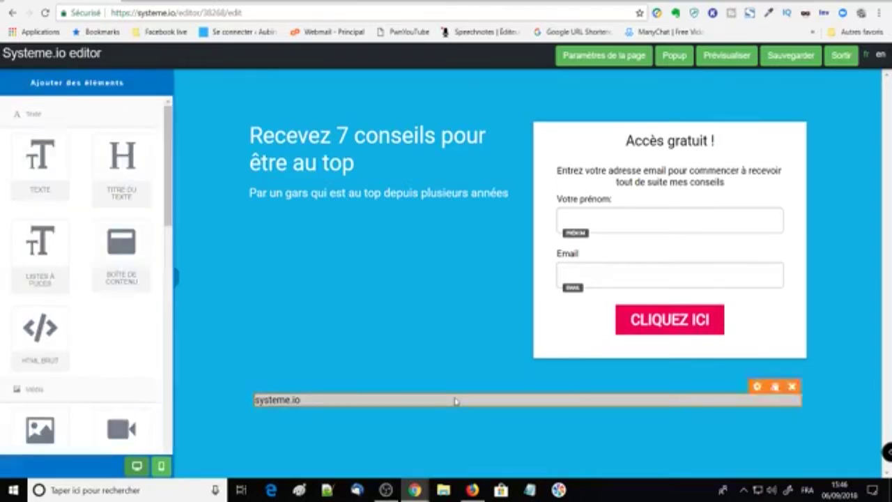
left_click(459, 401)
left_click(468, 402)
left_click(451, 406)
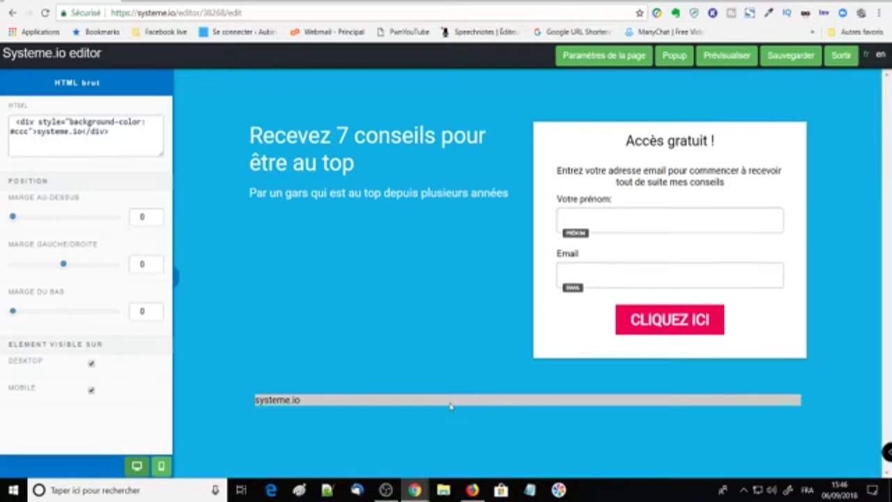
- Delete the HTML brut element from the page
left_click(429, 402)
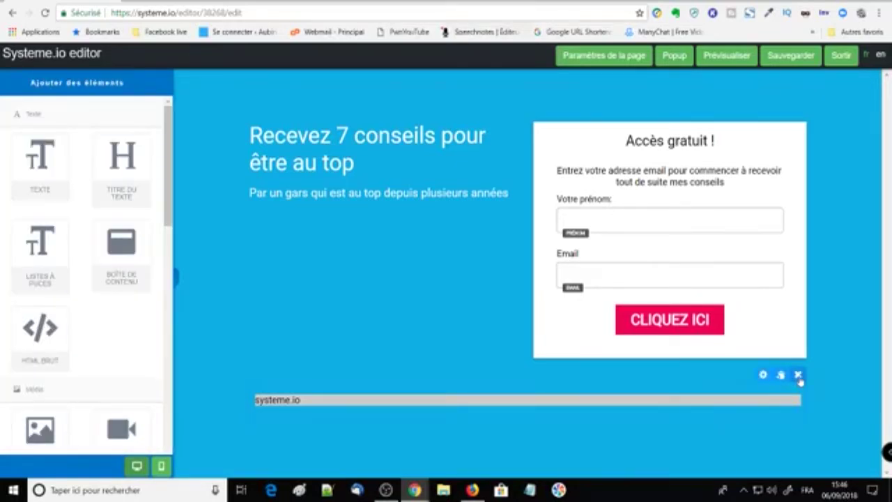
left_click(799, 375)
left_click(495, 80)
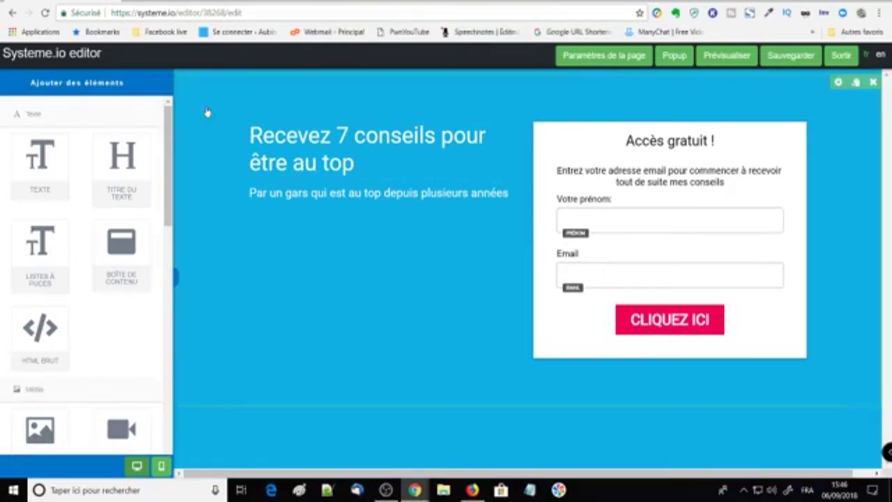
- Open the page settings and remove the page's background colour
left_click(605, 57)
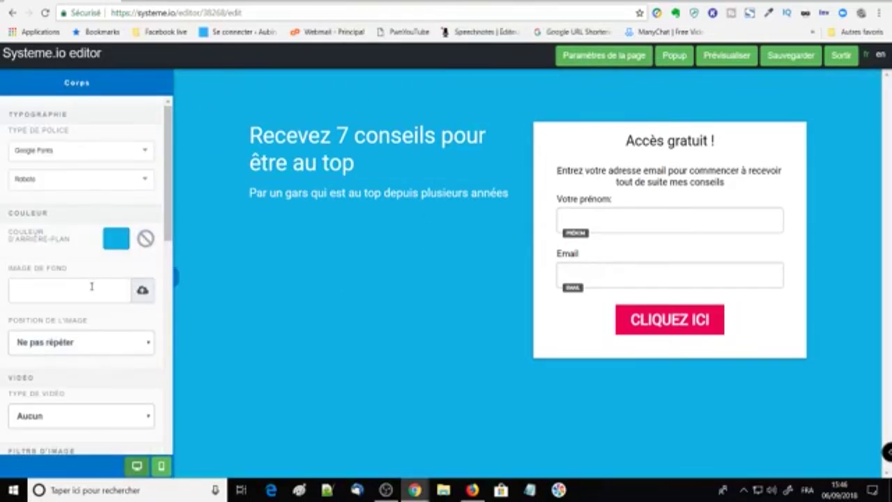
left_click(115, 242)
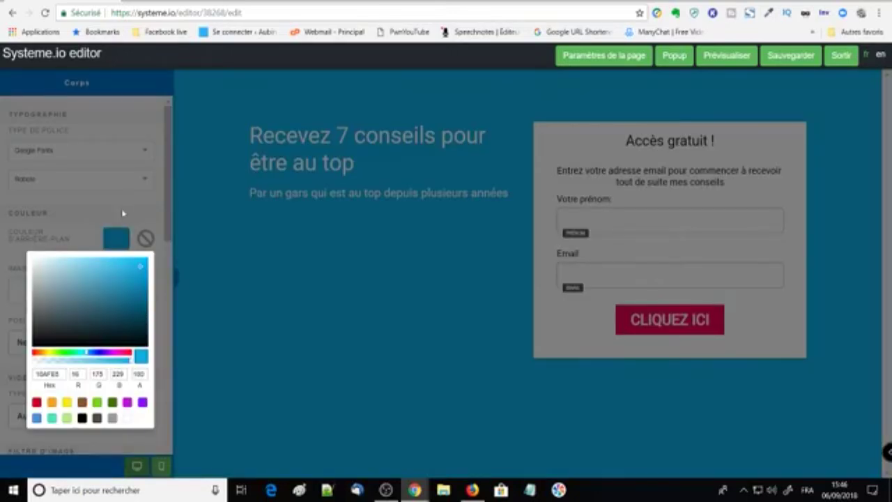
left_click(123, 212)
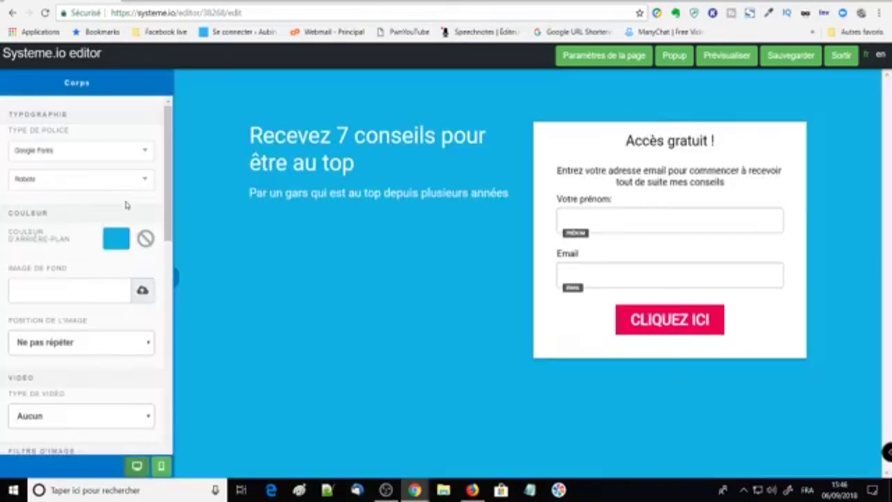
left_click(146, 240)
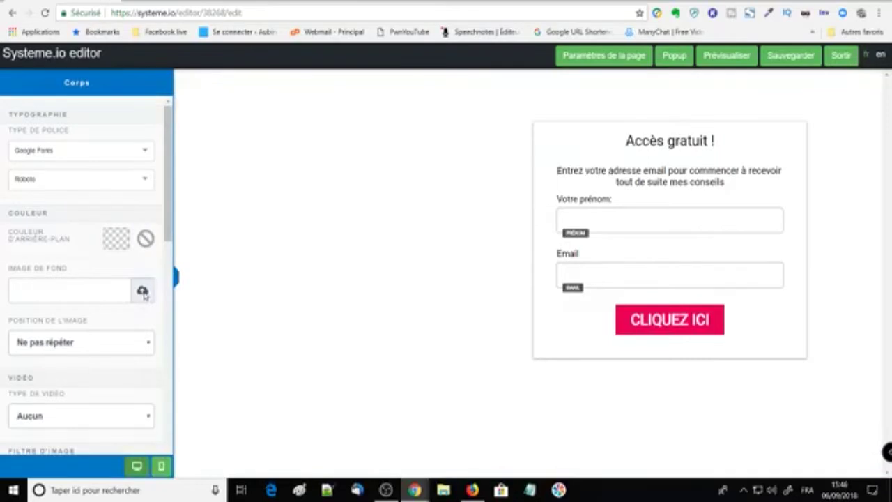
- Set pc.jpg from the image library as the page background, positioned as "Remplir à 100% en largeur et longueur"
left_click(143, 293)
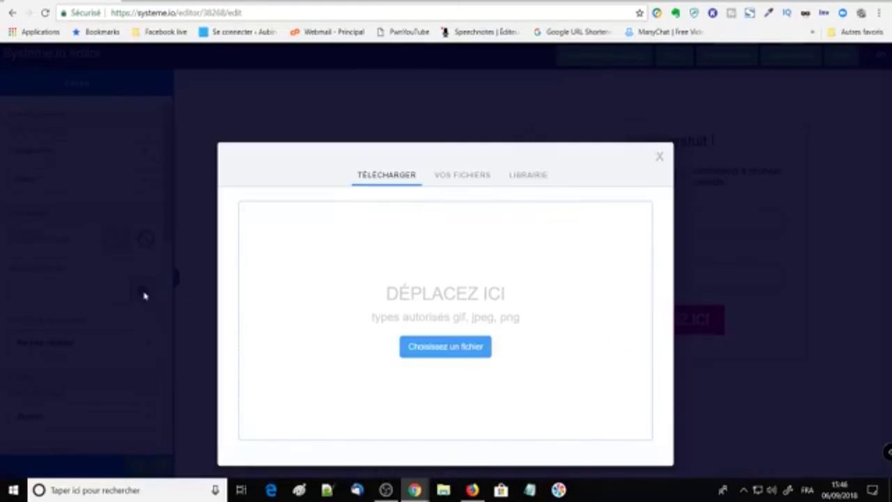
left_click(514, 175)
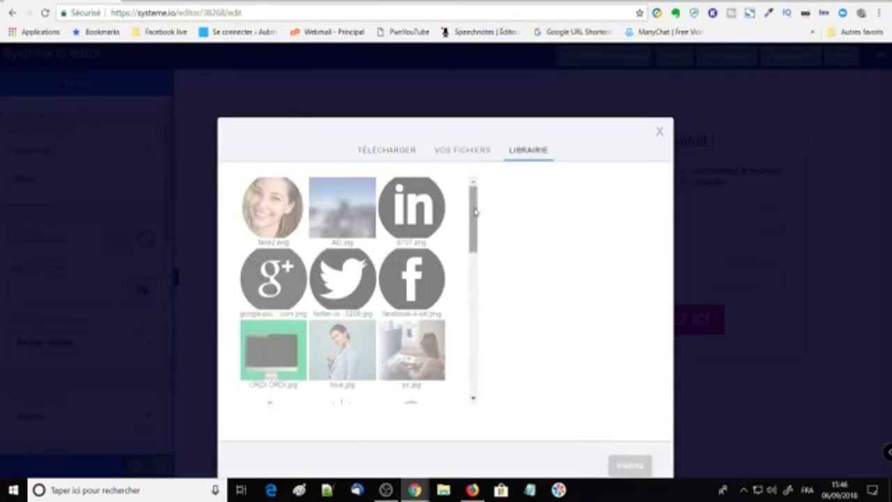
scroll(474, 219, "down", 1)
scroll(474, 219, "down", 3)
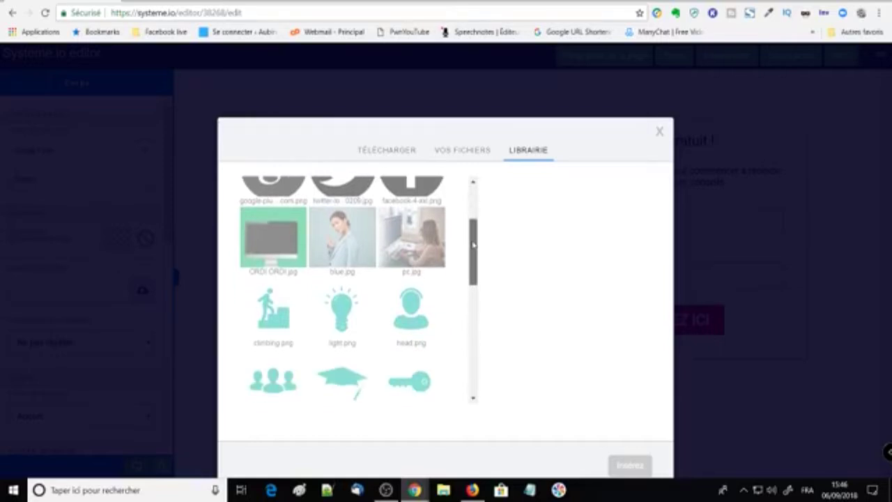
left_click(411, 248)
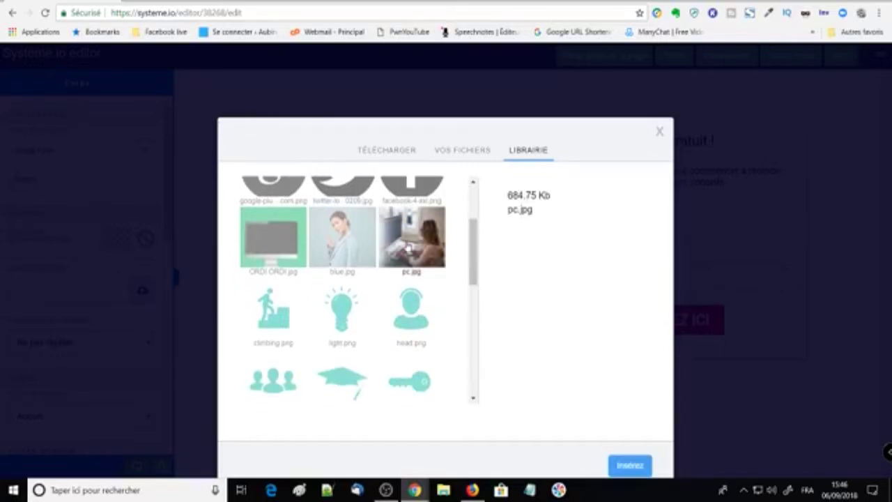
left_click(630, 467)
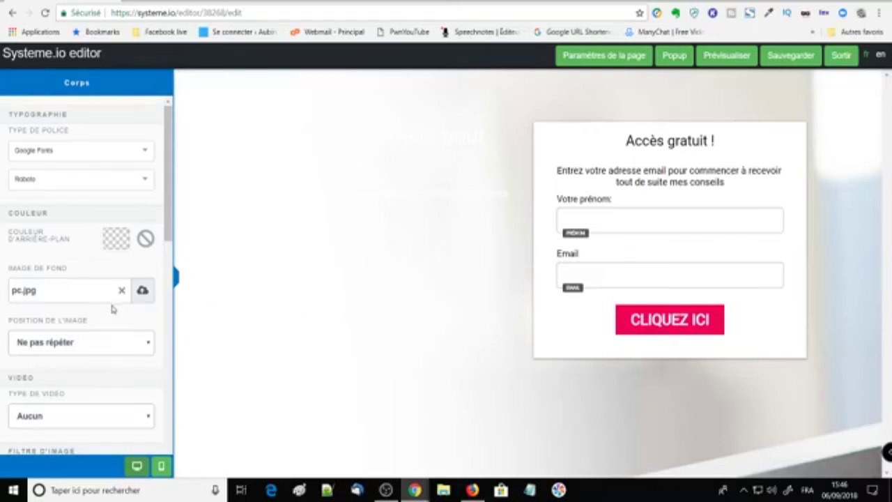
left_click(96, 342)
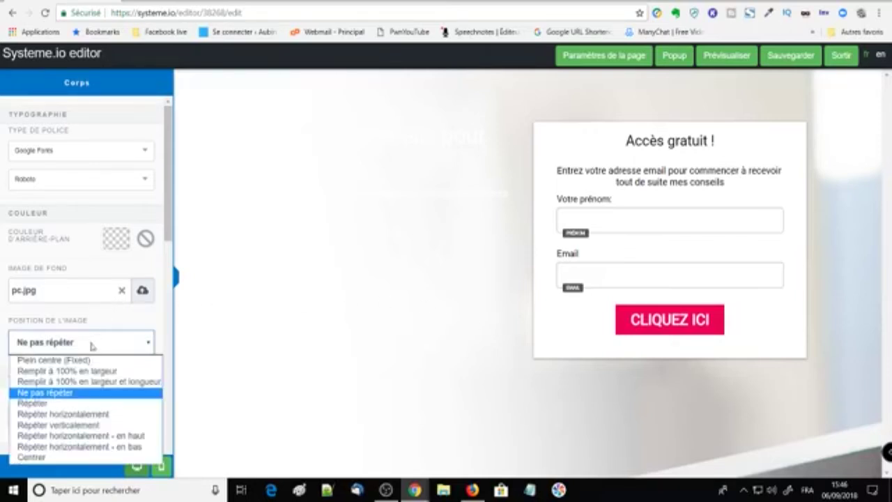
left_click(73, 383)
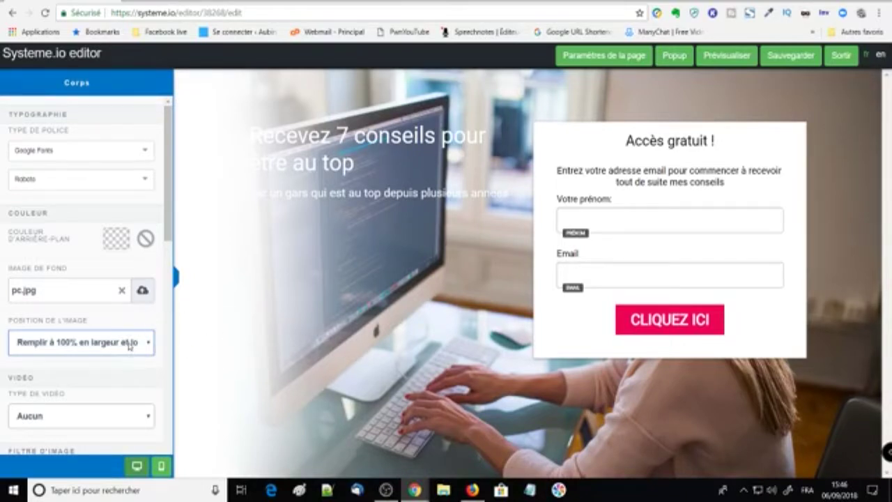
- Remove the current background image and insert ORDI ORDI.jpg from the library instead
left_click(121, 290)
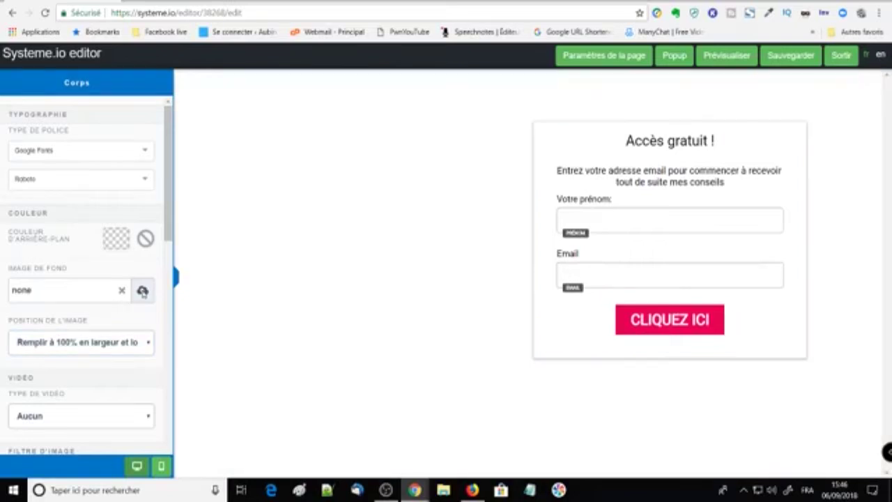
left_click(143, 291)
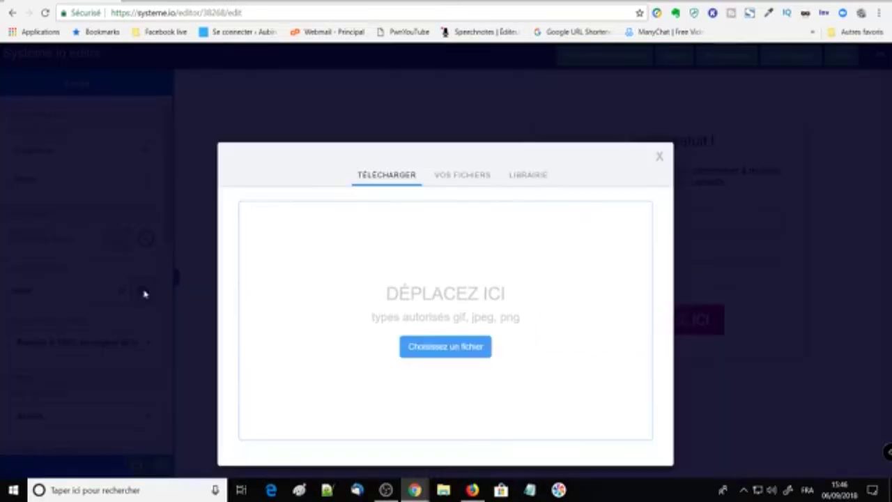
left_click(521, 176)
scroll(411, 286, "down", 1)
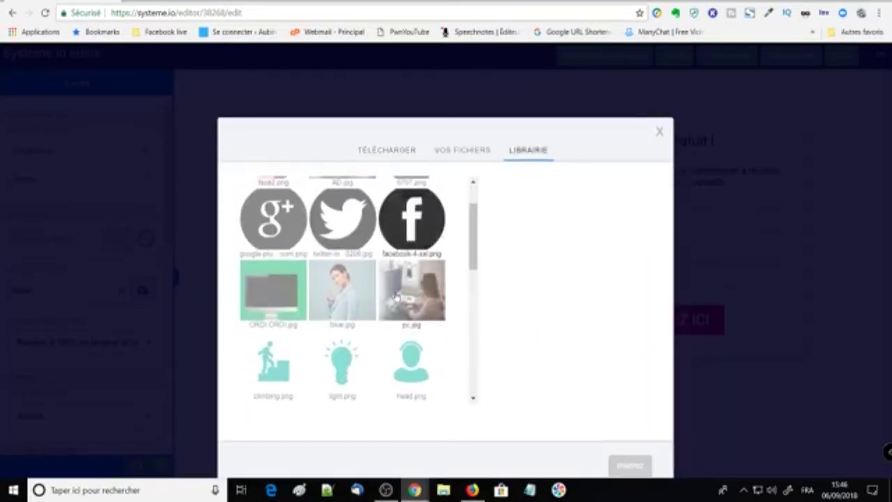
left_click(258, 293)
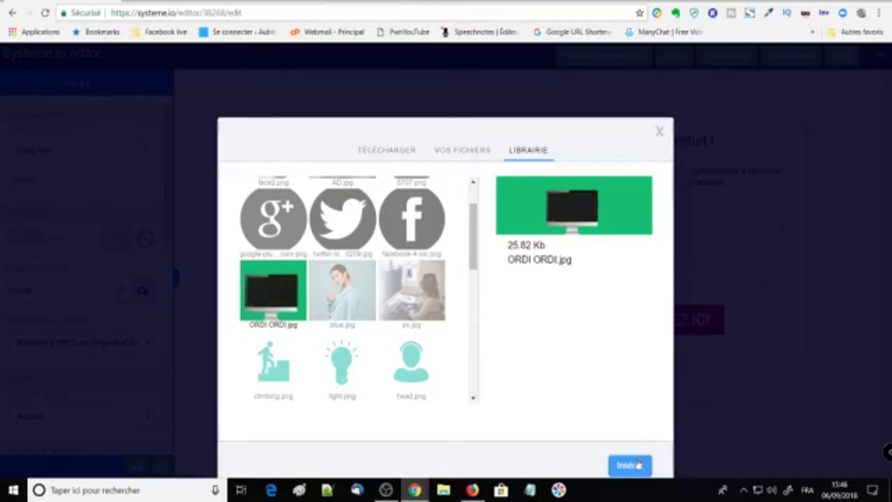
left_click(634, 464)
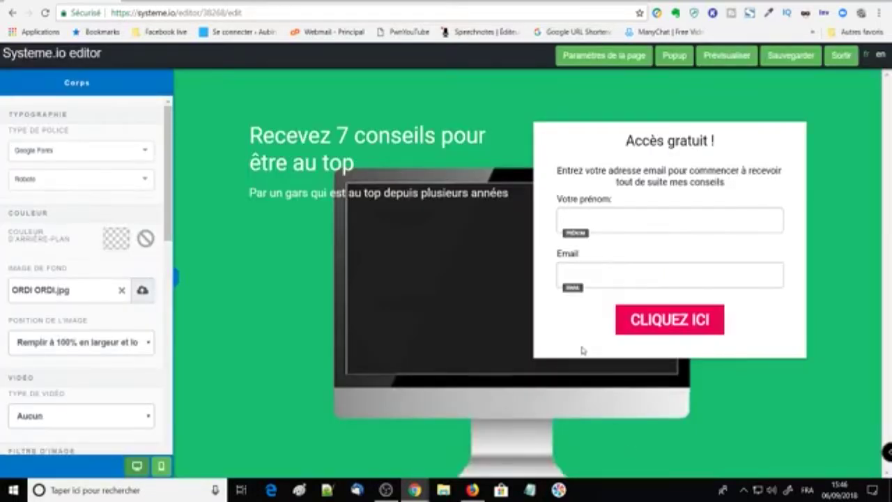
- Replace the page background with pier-569314_1280.jpg from the image library
left_click(142, 292)
left_click(528, 176)
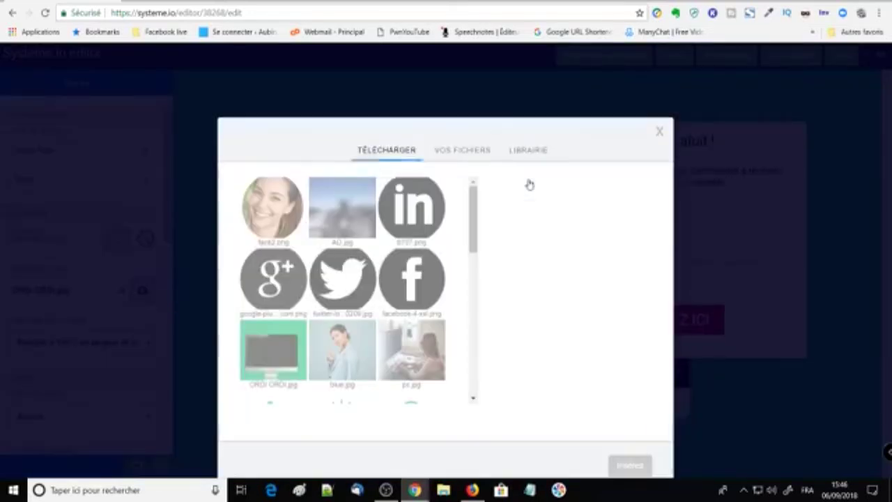
scroll(401, 316, "down", 3)
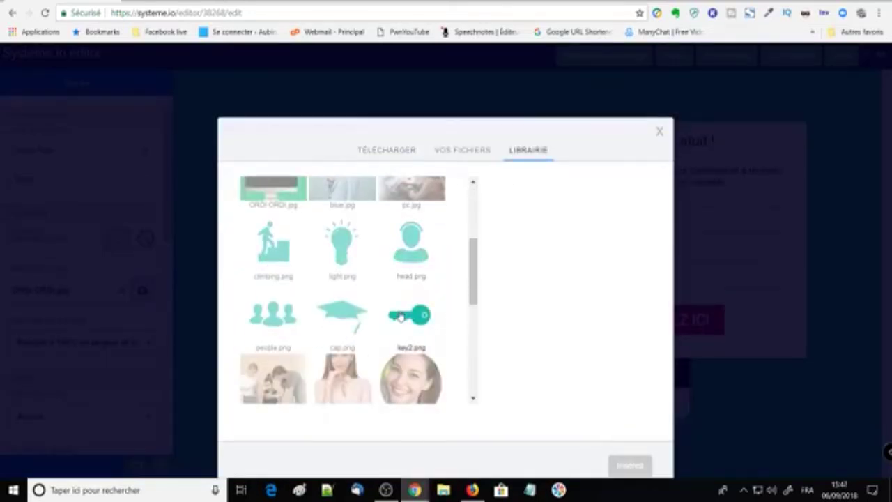
scroll(400, 316, "down", 5)
scroll(398, 286, "down", 3)
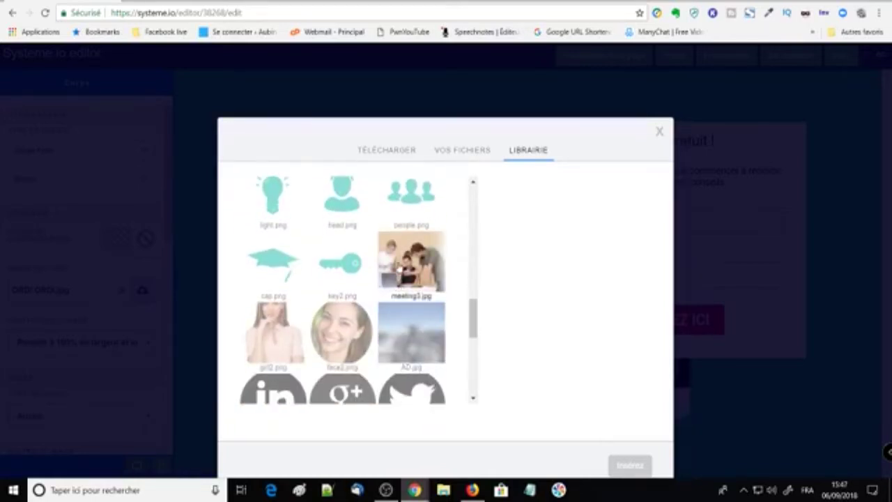
scroll(398, 275, "down", 8)
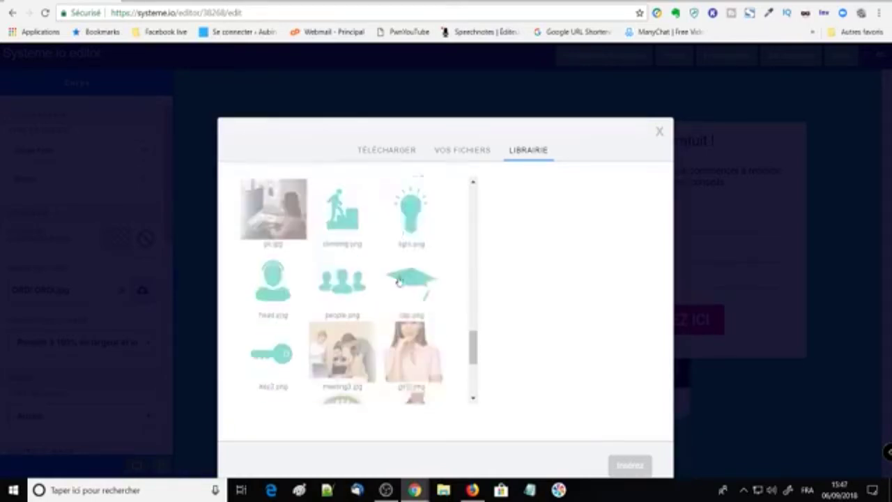
left_click(408, 282)
scroll(408, 282, "down", 3)
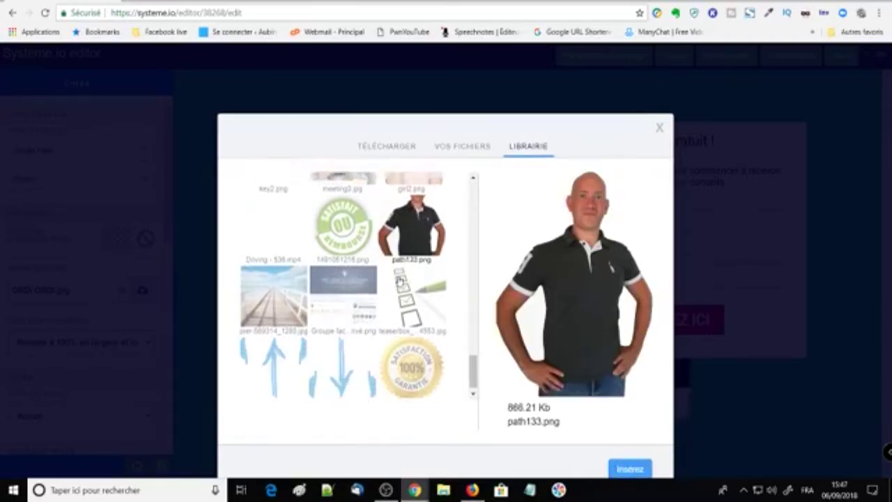
left_click(359, 288)
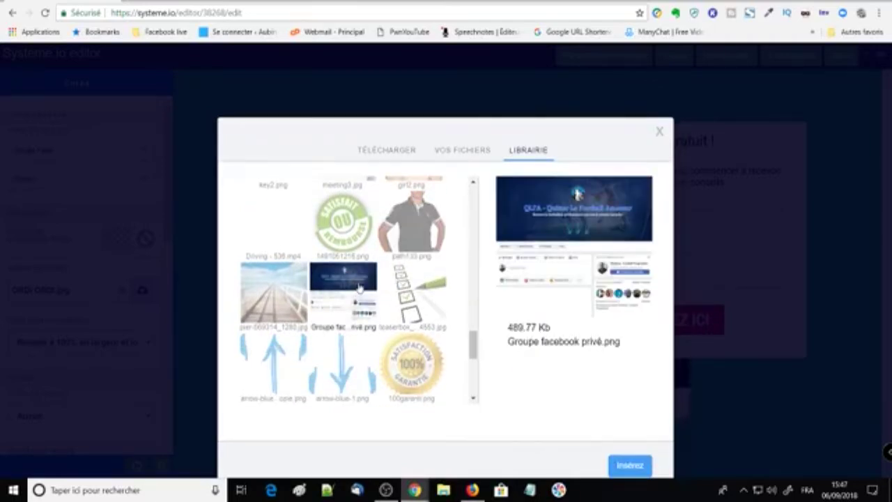
left_click(296, 298)
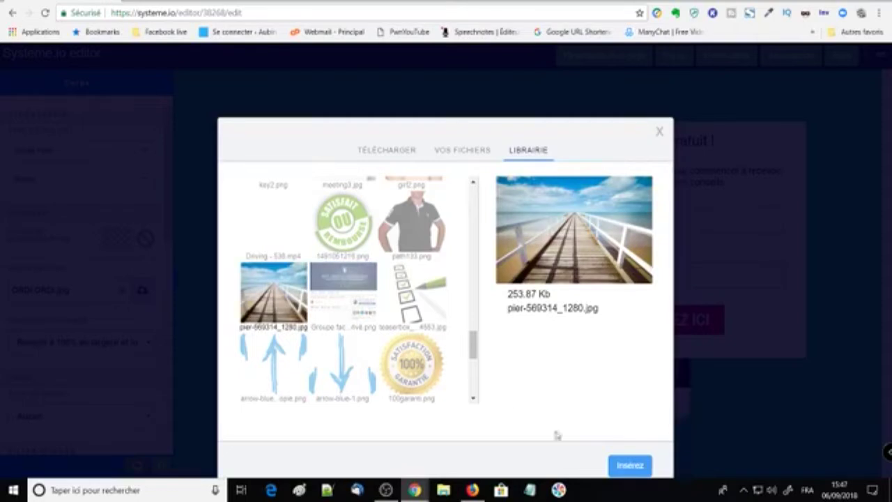
left_click(640, 469)
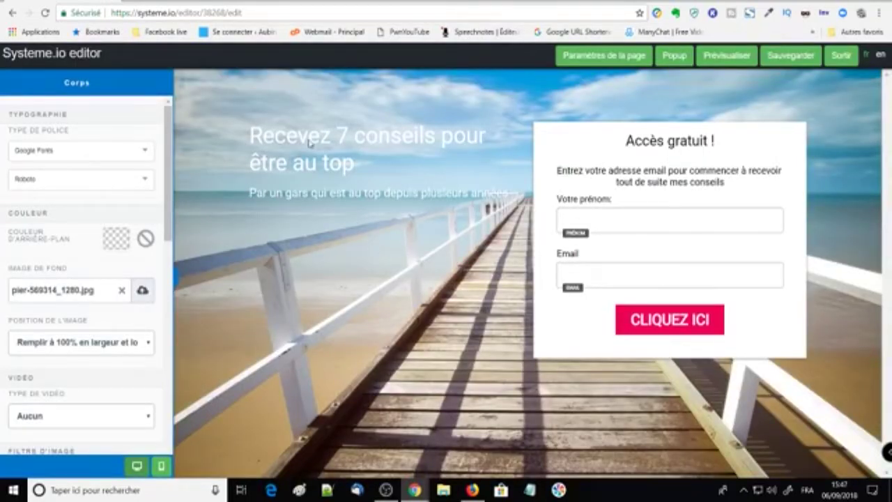
- In the page settings, set the background image blur to 3 and the search engine visibility to "Cacher"
scroll(83, 325, "down", 3)
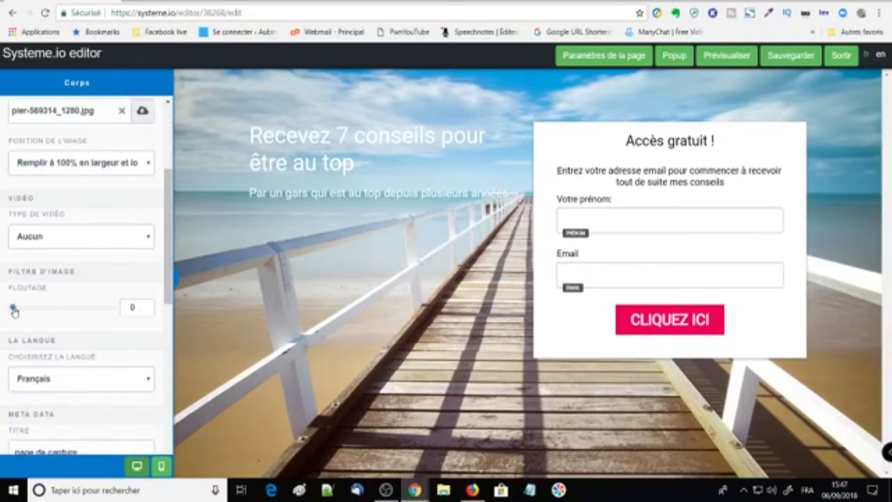
left_click_drag(14, 312, 43, 313)
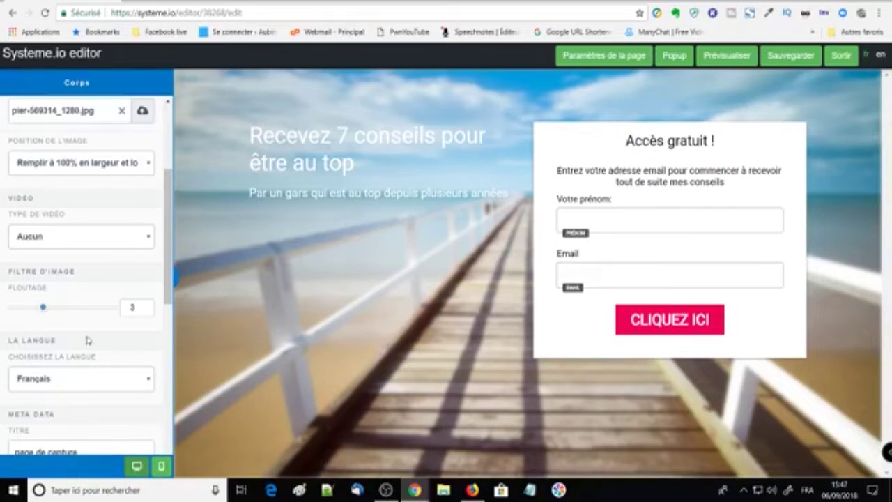
scroll(87, 352, "down", 3)
scroll(90, 353, "up", 2)
scroll(94, 354, "down", 5)
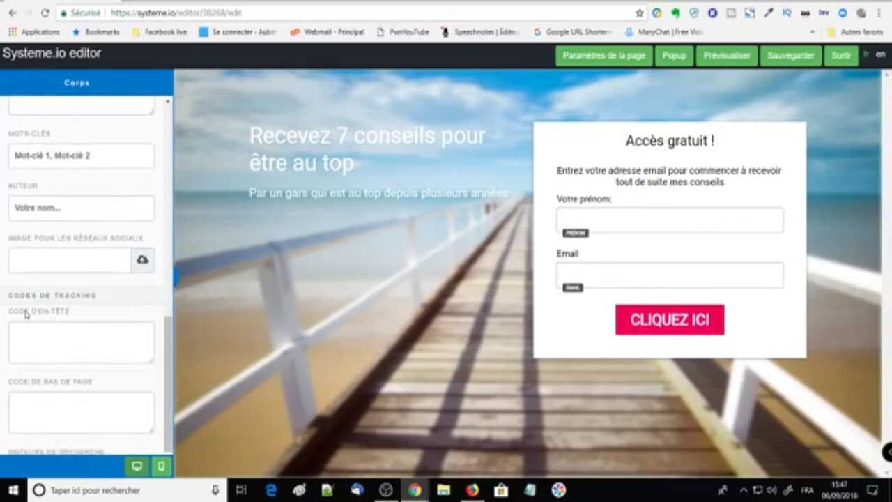
scroll(60, 396, "down", 1)
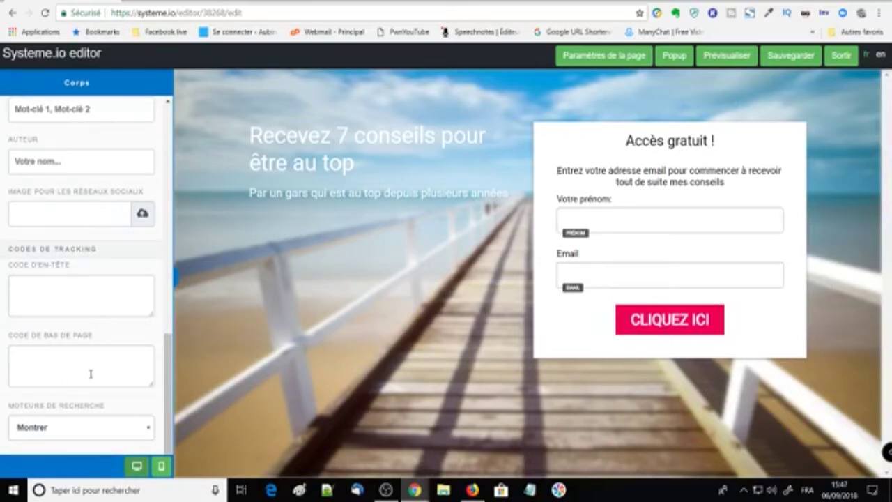
left_click(60, 425)
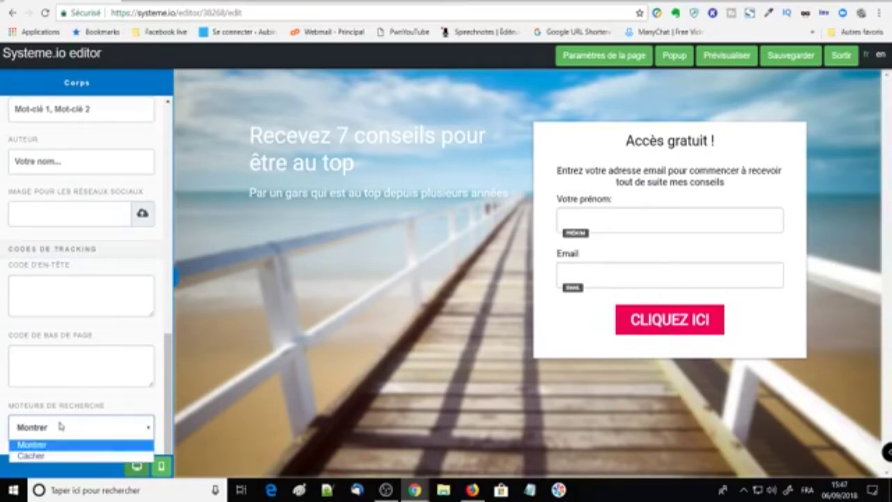
left_click(32, 456)
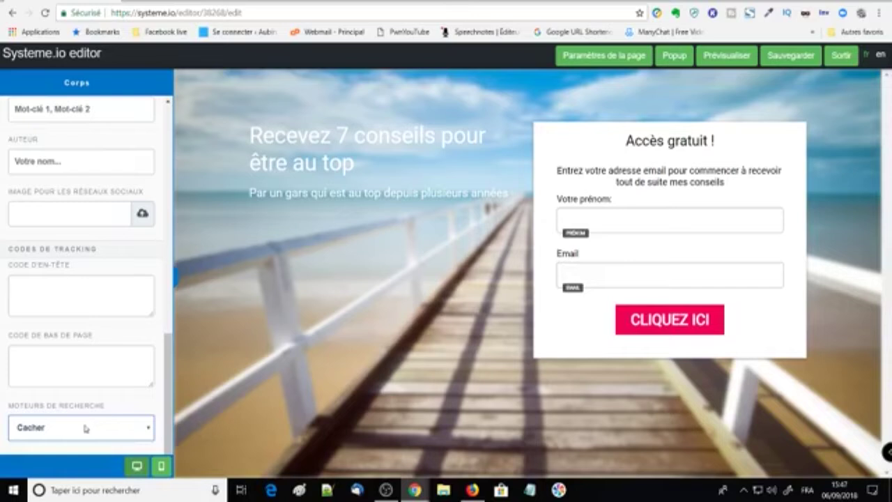
left_click(40, 432)
left_click(40, 433)
- Set the text colour of the heading "Recevez 7 conseils pour être au top" to black (000000)
left_click(285, 143)
left_click(284, 142)
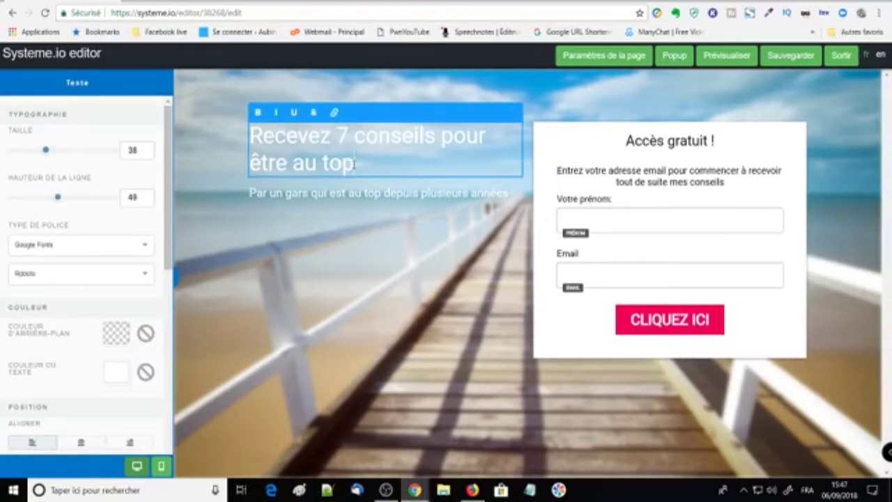
triple_click(335, 159)
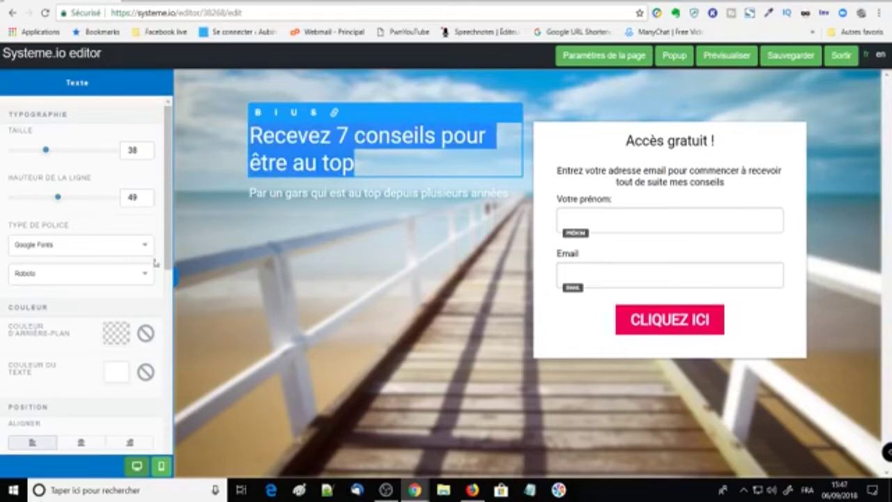
left_click(119, 375)
left_click(109, 416)
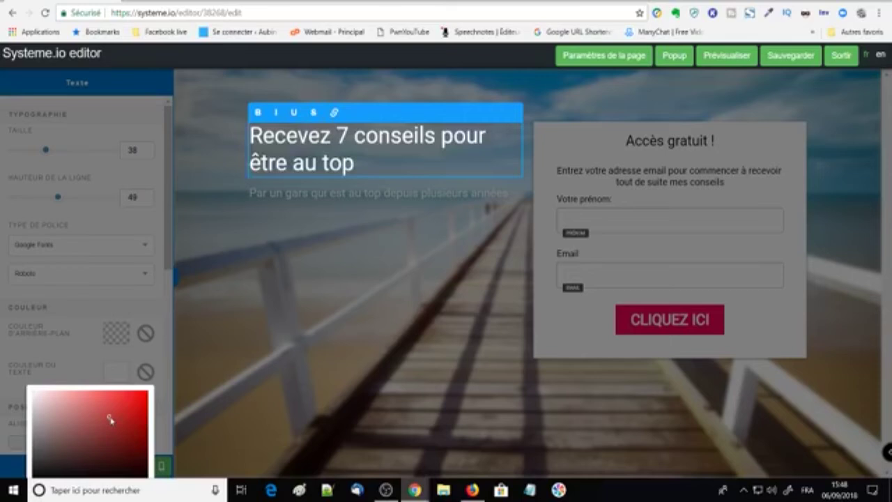
left_click(76, 445)
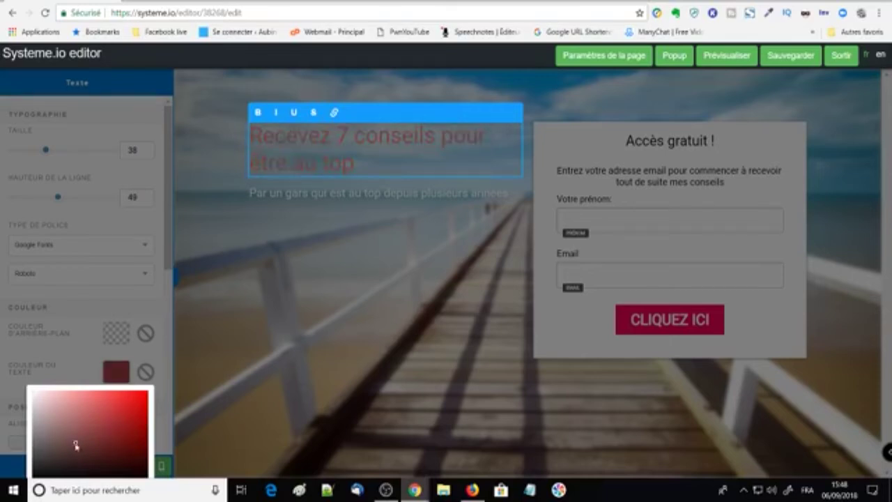
scroll(75, 446, "down", 2)
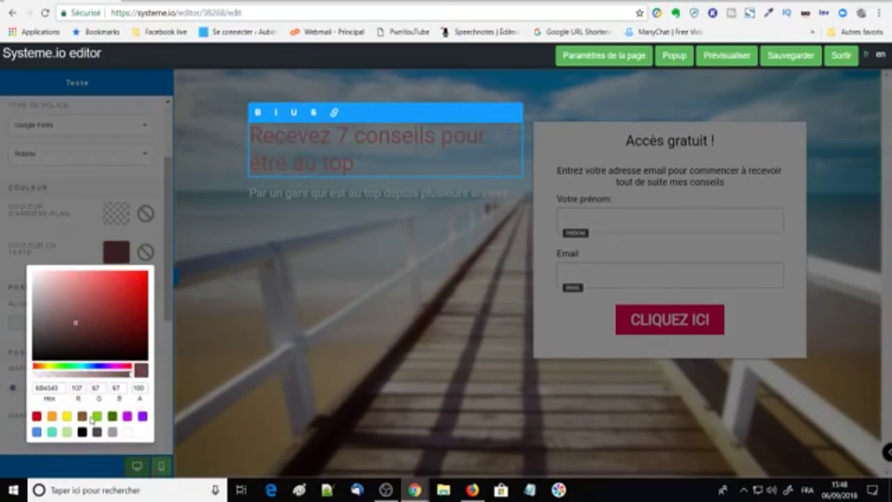
left_click(83, 416)
left_click(82, 432)
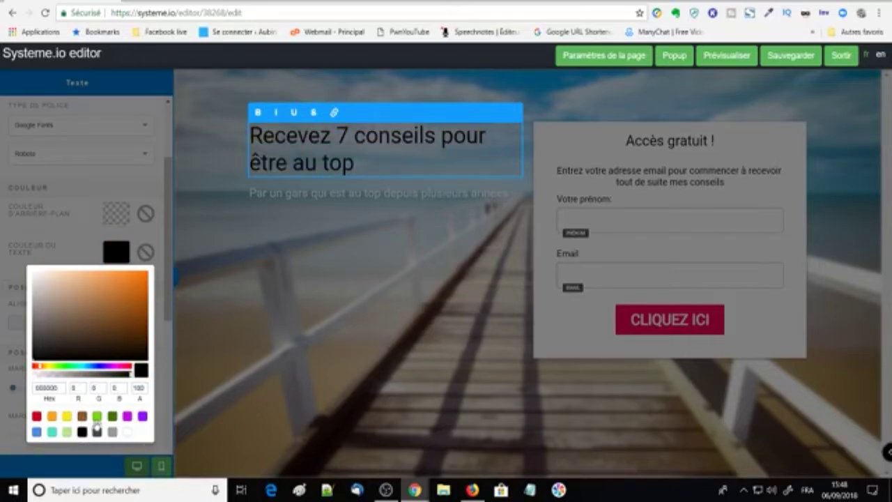
left_click(331, 377)
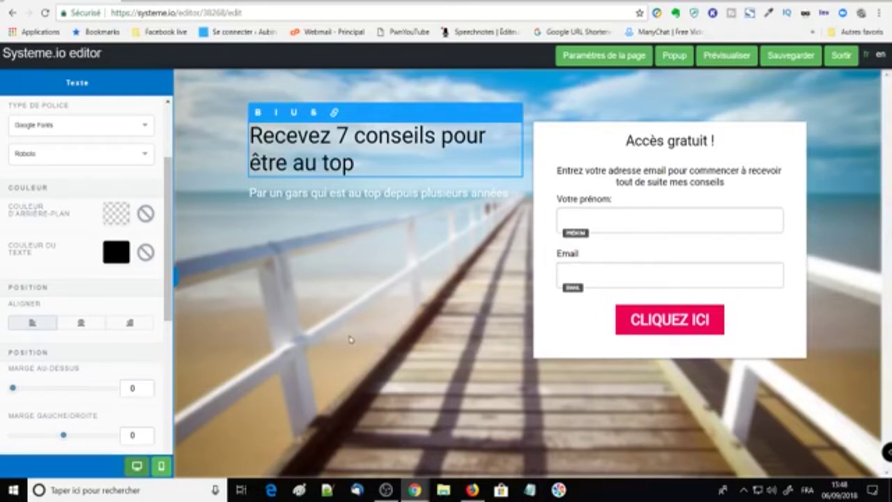
- Try to set the text colour of the subtitle below the heading to black (000000)
left_click(321, 198)
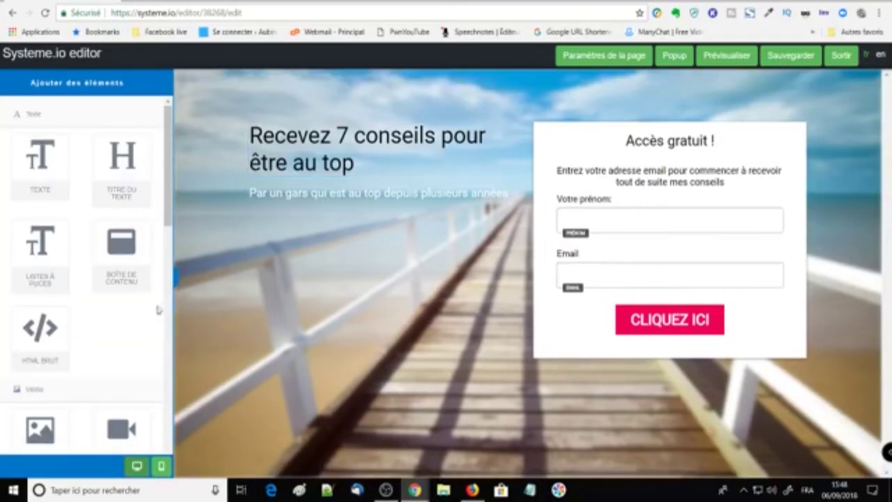
left_click(272, 195)
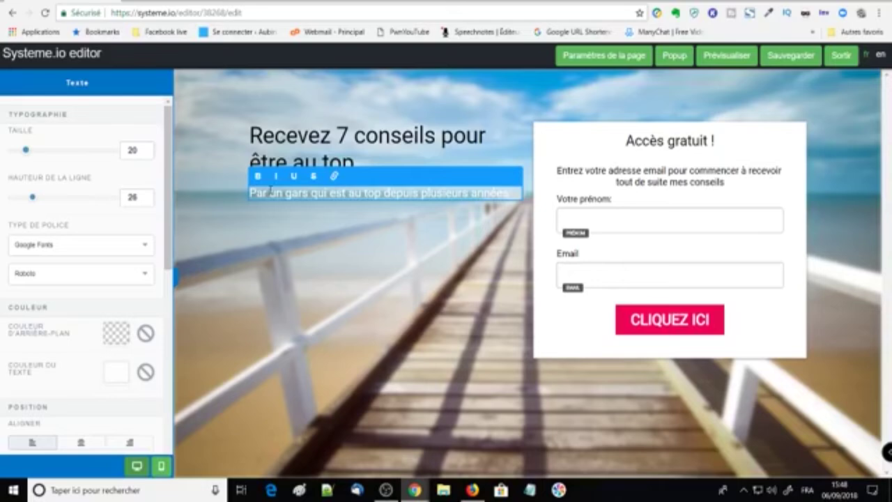
left_click(120, 374)
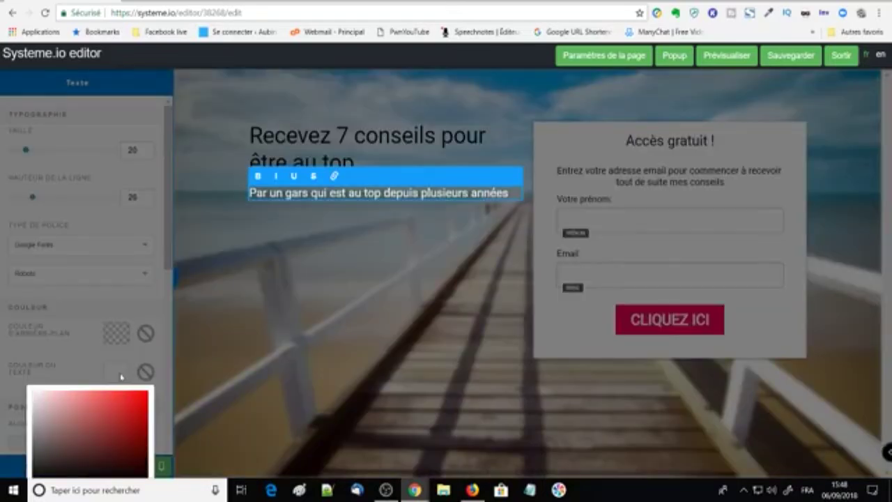
scroll(120, 377, "down", 4)
left_click(82, 312)
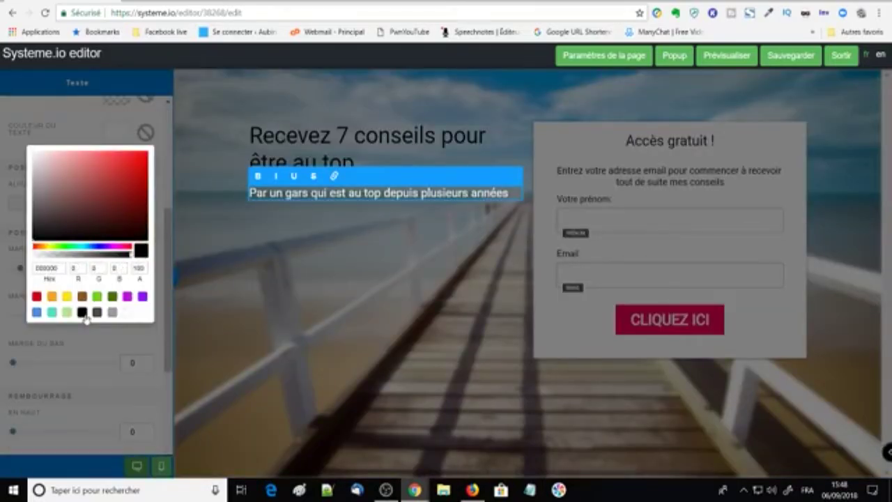
left_click(305, 271)
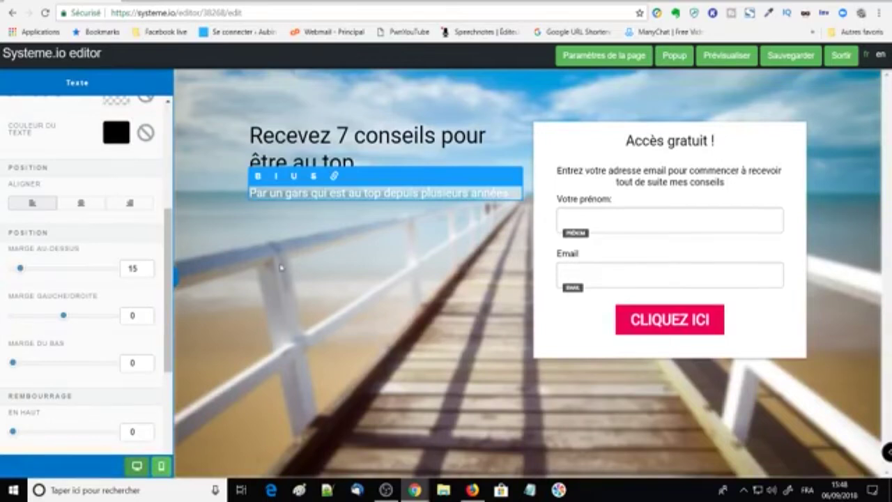
- Select the whole subtitle line and try again to apply black (000000) as its text colour
left_click_drag(513, 193, 248, 187)
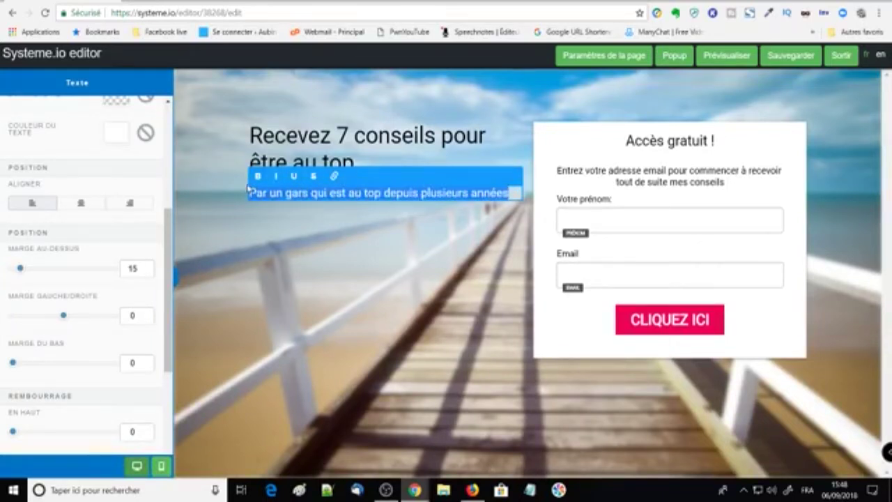
left_click(123, 142)
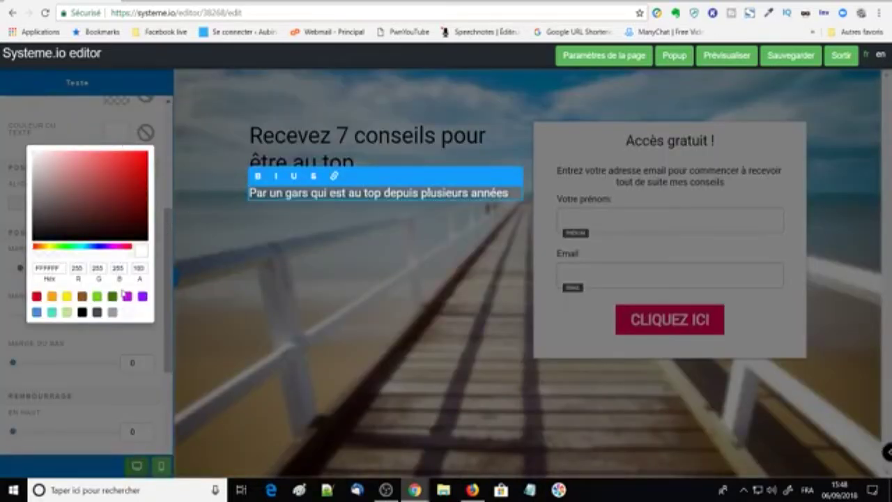
left_click(82, 311)
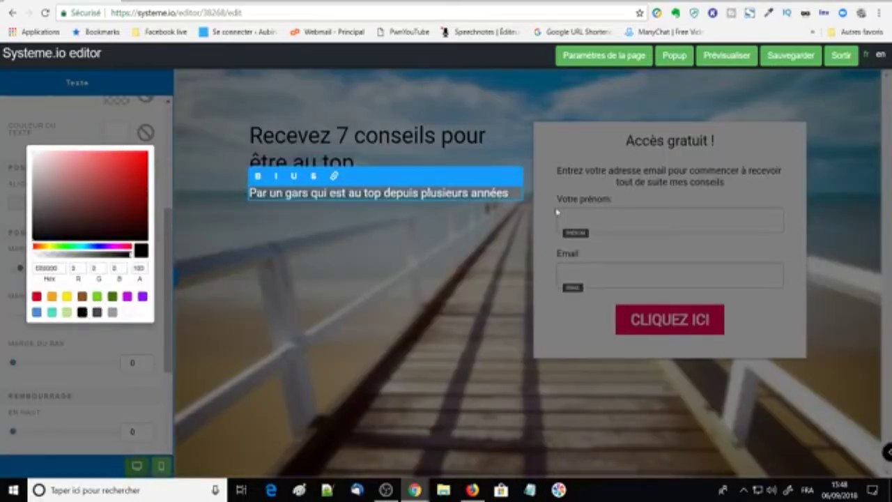
left_click_drag(332, 193, 269, 193)
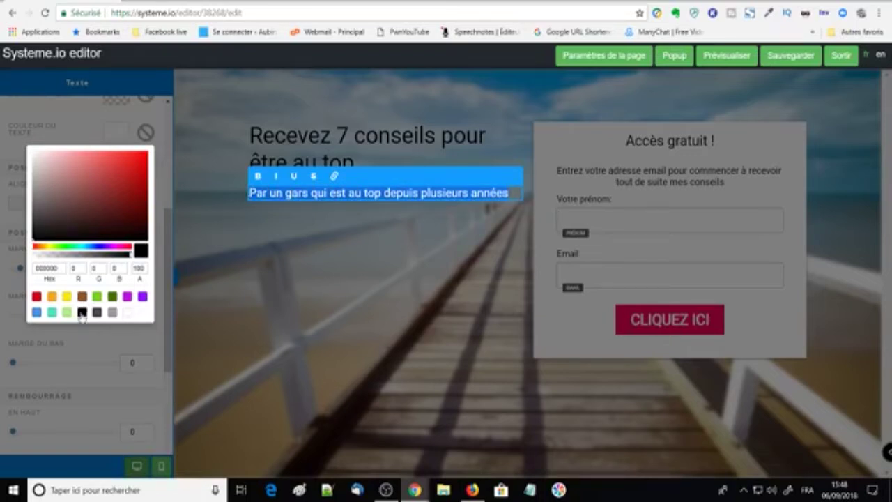
left_click(473, 321)
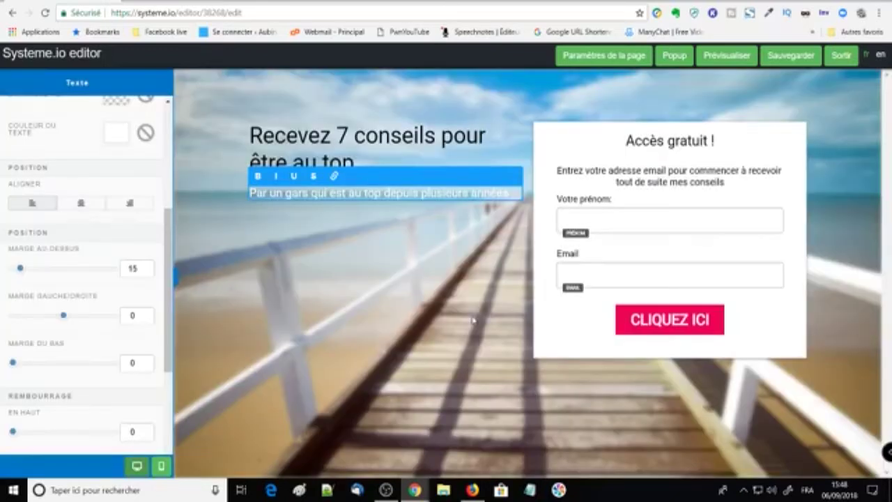
left_click(473, 321)
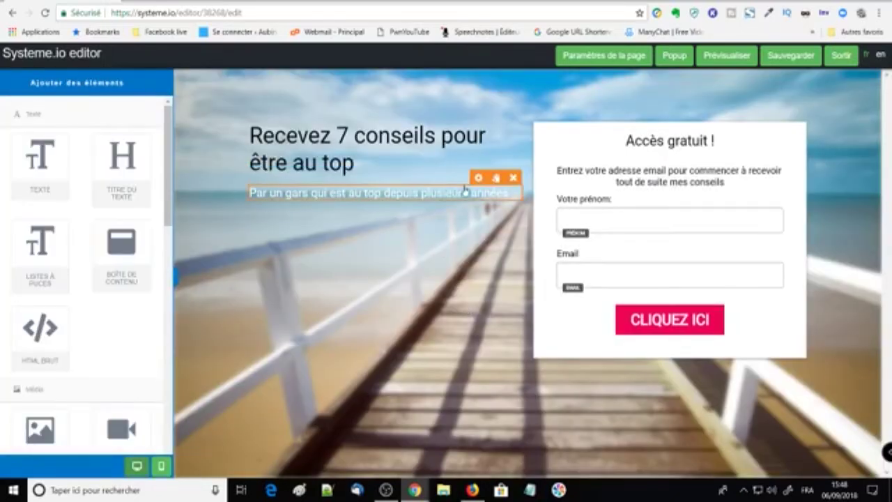
- Clear the text colour of the subtitle "Par un gars qui est au top depuis plusieurs années" and set it to black (000000)
triple_click(470, 198)
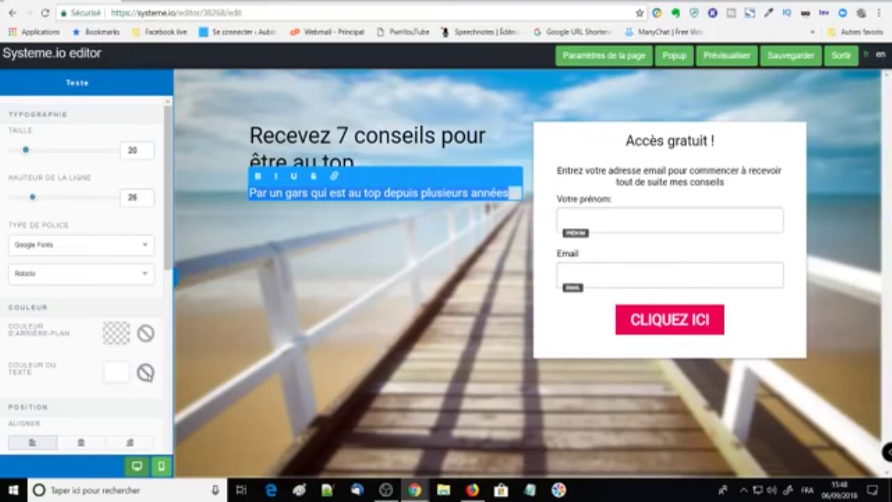
left_click(145, 373)
left_click(119, 373)
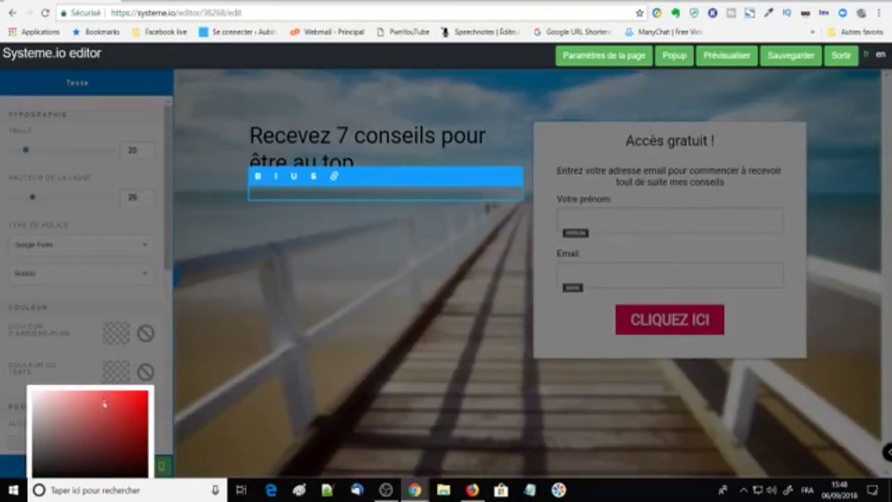
scroll(113, 407, "down", 3)
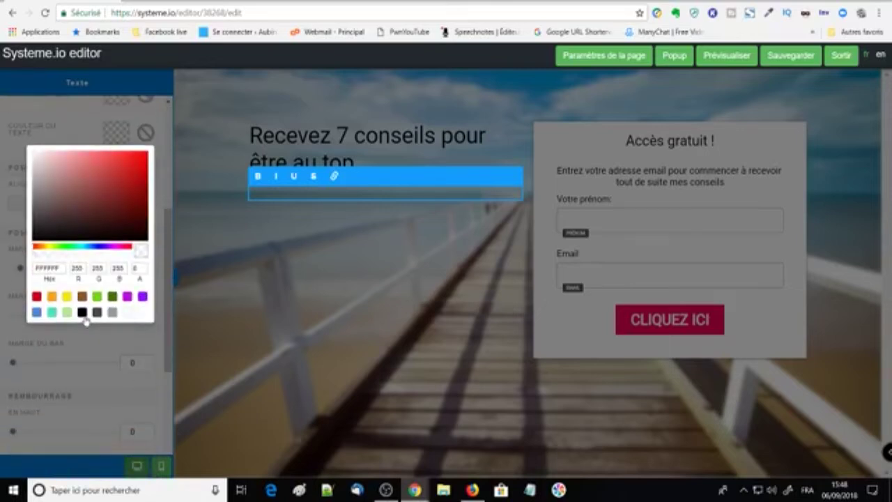
left_click(81, 313)
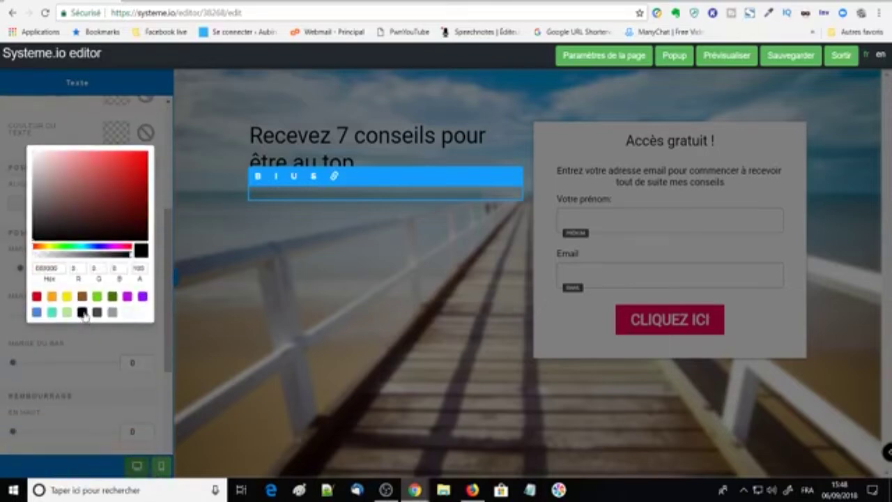
left_click(409, 246)
left_click(335, 286)
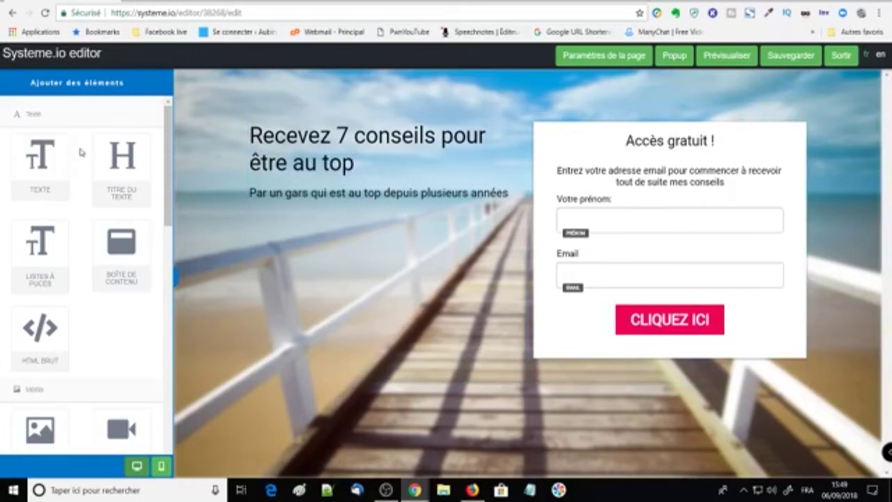
- Exit the page editor and return to the funnel's list of pages
left_click_drag(167, 128, 120, 99)
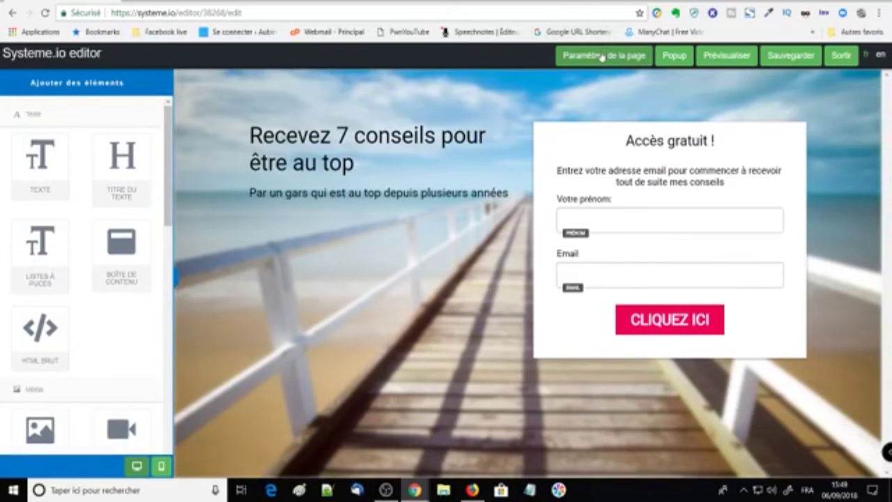
left_click(602, 55)
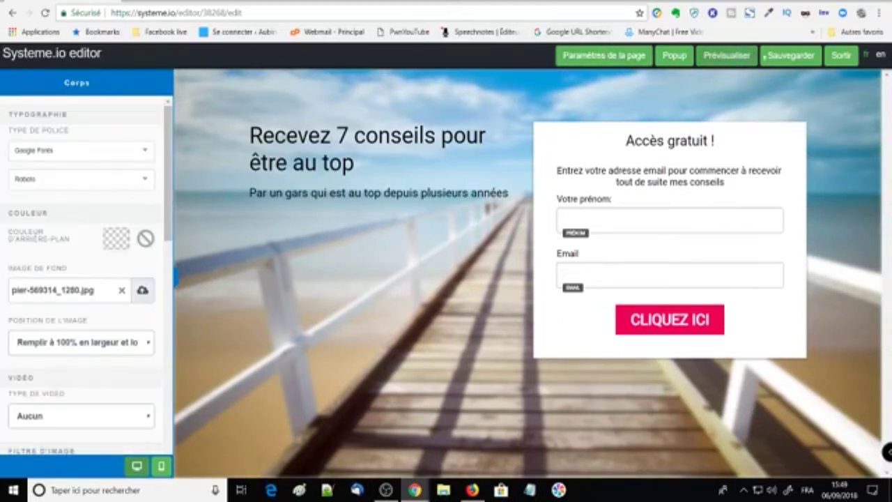
left_click(840, 56)
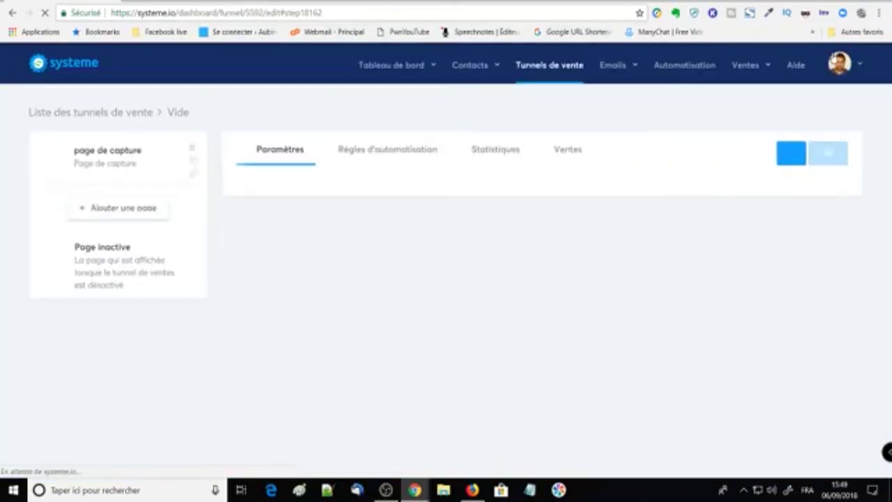
- Add a funnel page named "page de remerciement" with the type "Page de remerciement"
left_click(89, 212)
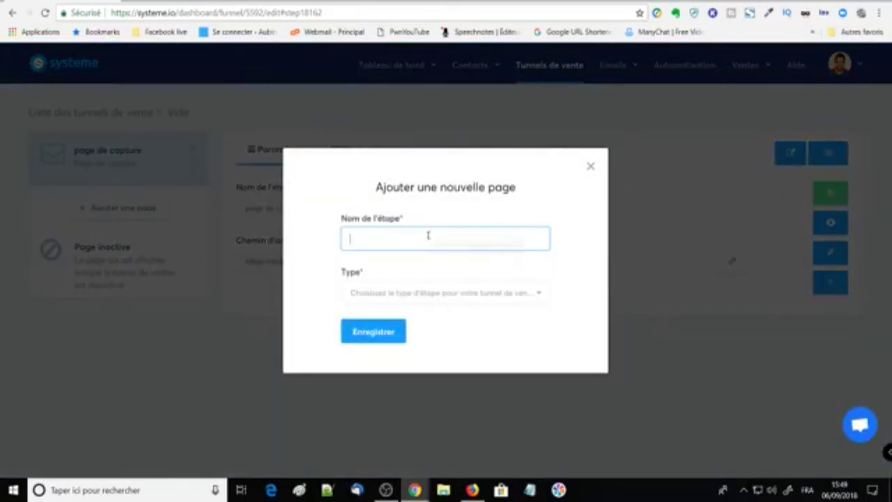
left_click(439, 290)
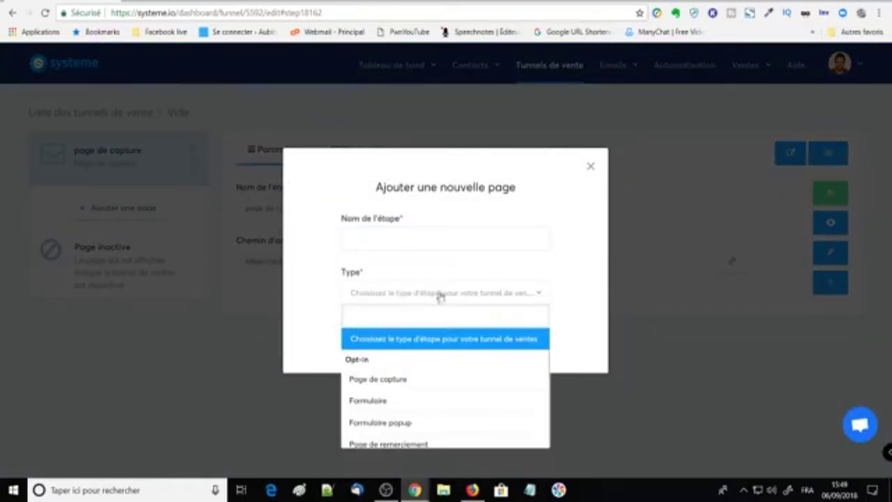
scroll(453, 368, "down", 2)
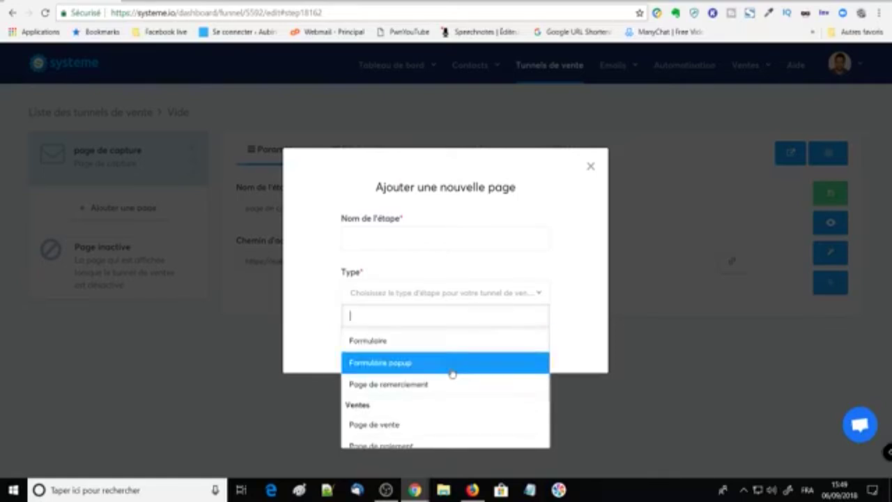
left_click(409, 388)
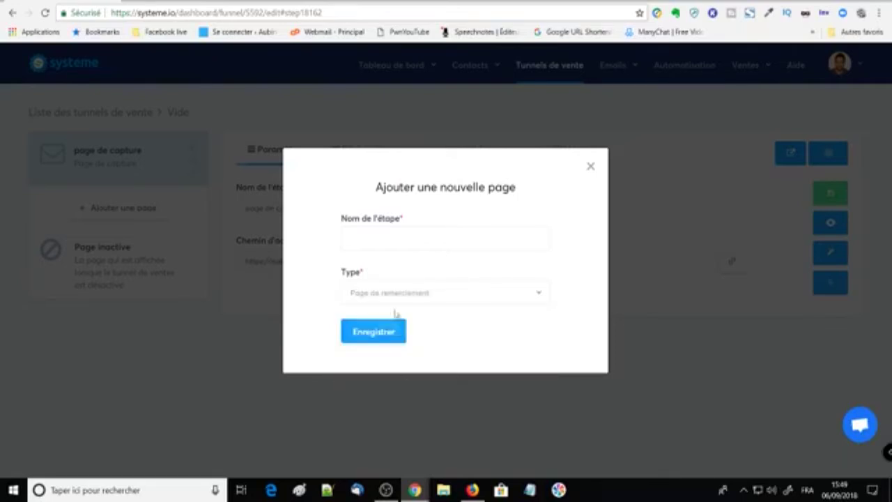
left_click(380, 233)
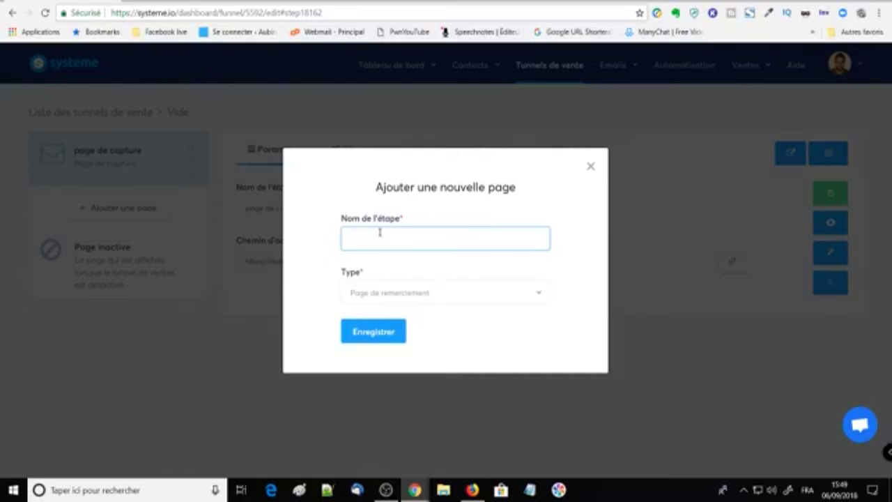
type("page de remerciement")
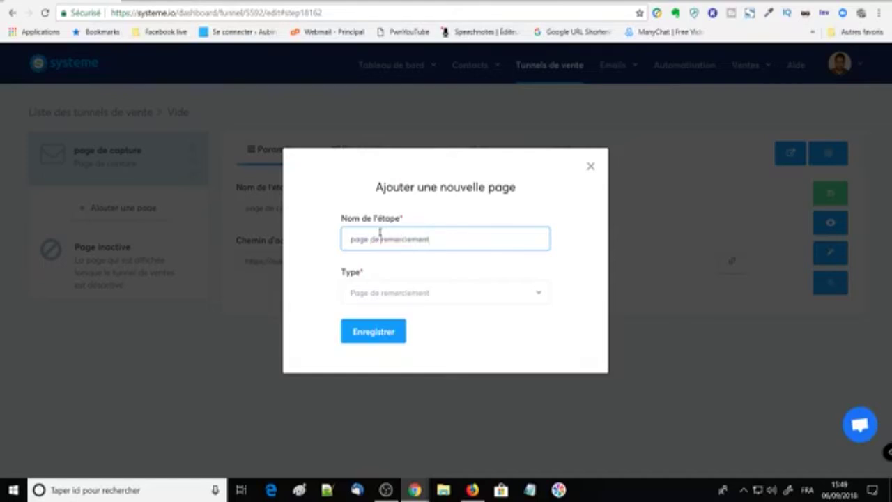
left_click(385, 332)
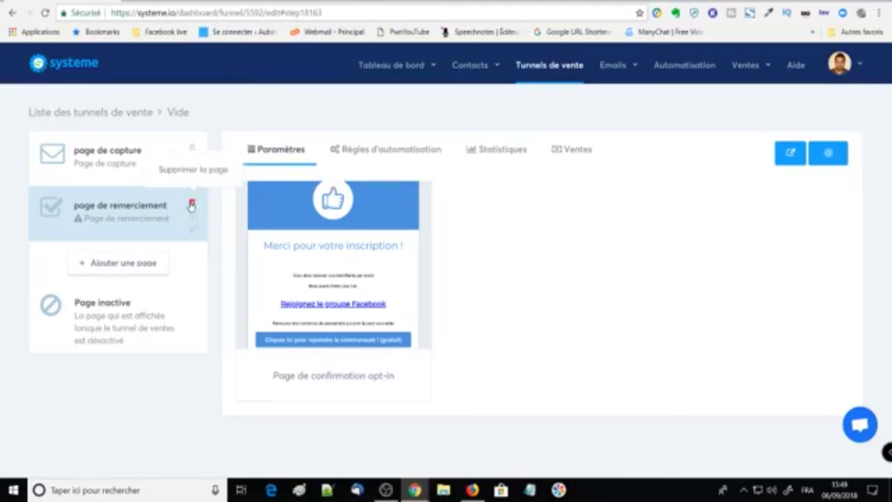
- Delete the "page de remerciement" step from the funnel
left_click(192, 205)
left_click(427, 308)
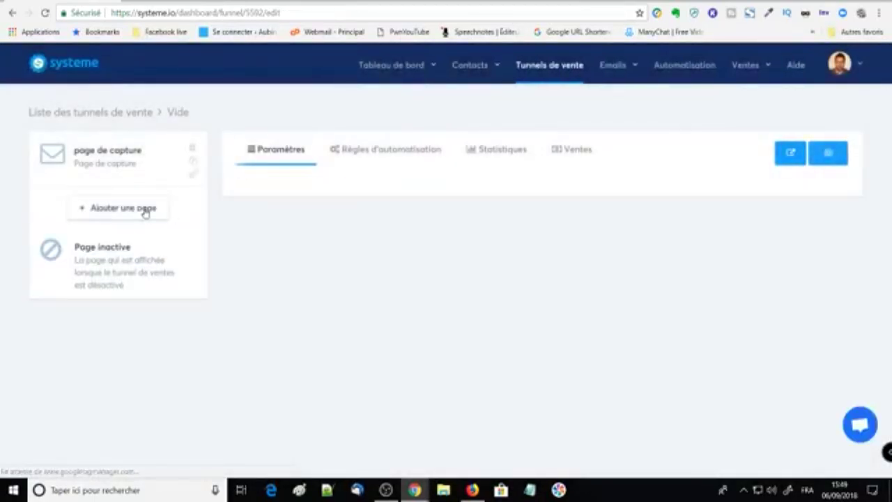
- Add a funnel page named "Page de remerciement" with the type "Page de capture"
left_click(145, 209)
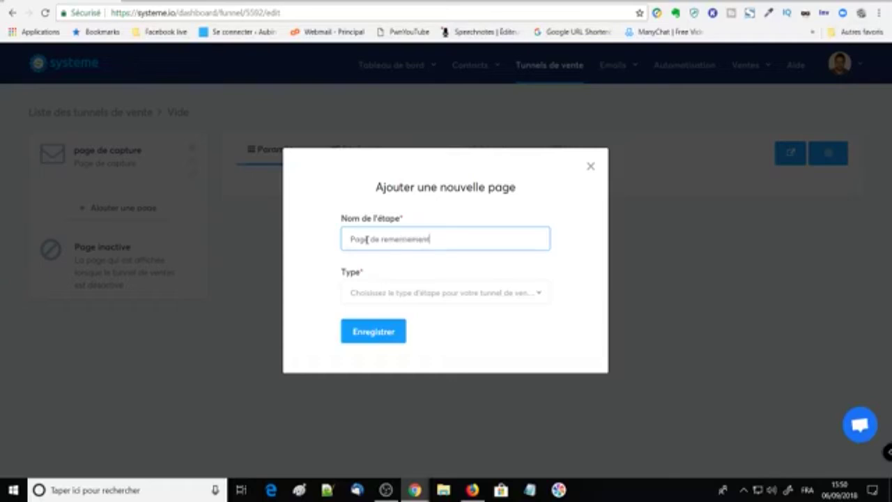
left_click(537, 300)
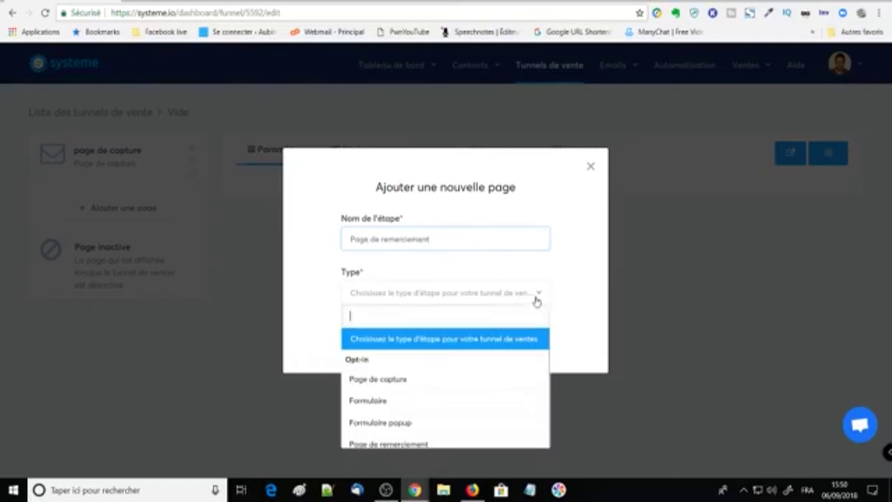
left_click(439, 381)
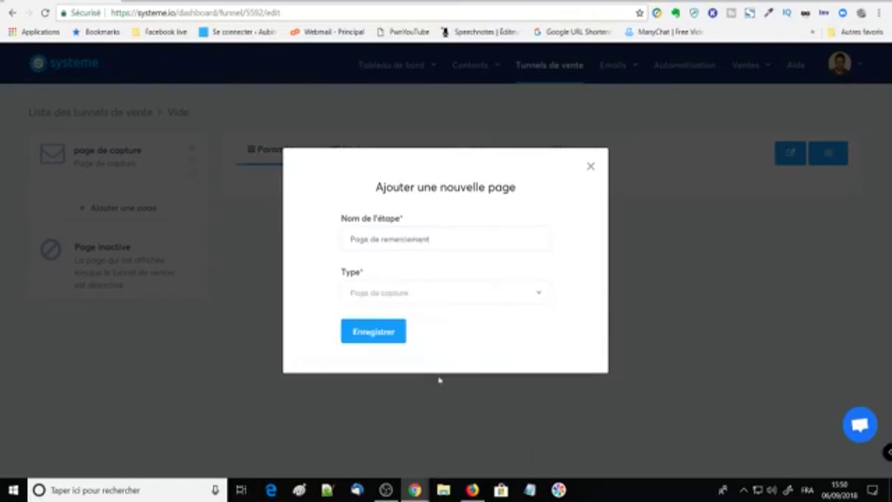
left_click(387, 335)
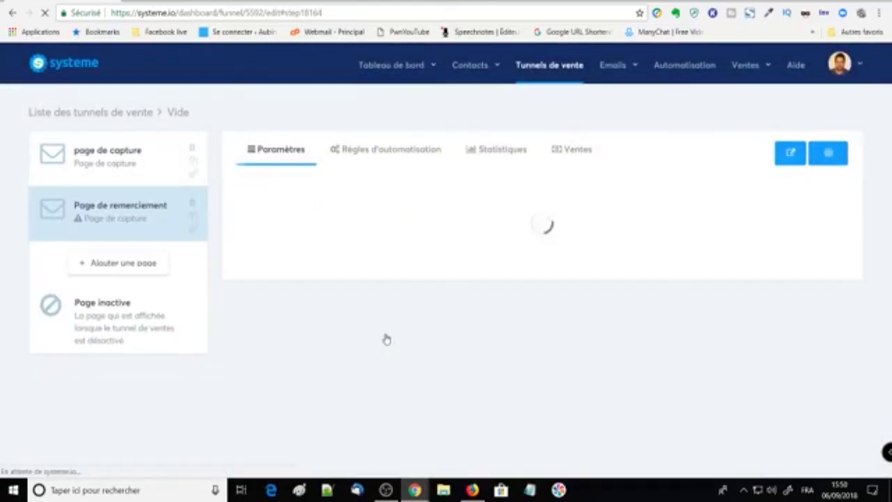
- Choose the empty template for the new "Page de remerciement" and open the page in the editor
scroll(578, 278, "down", 9)
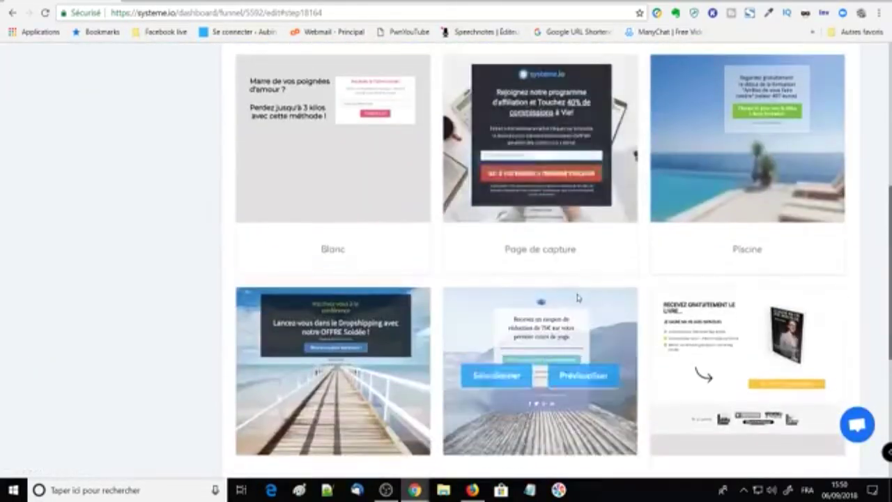
scroll(578, 297, "up", 4)
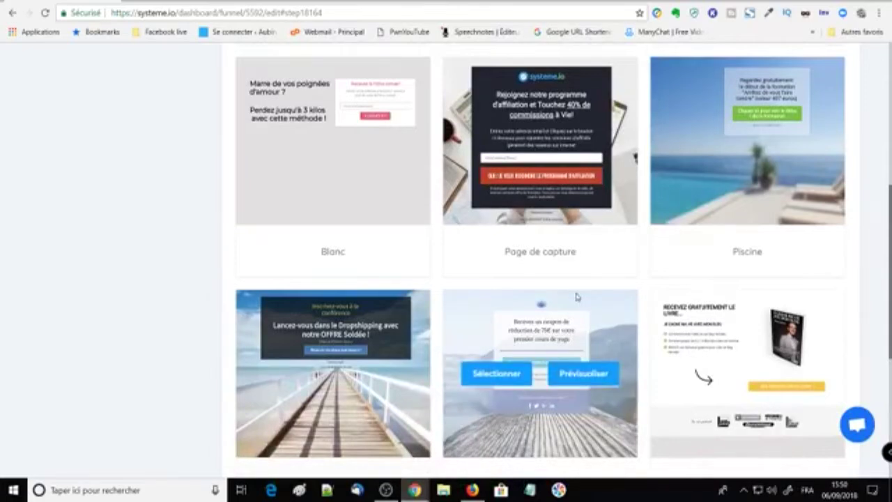
scroll(579, 297, "up", 2)
scroll(578, 296, "down", 3)
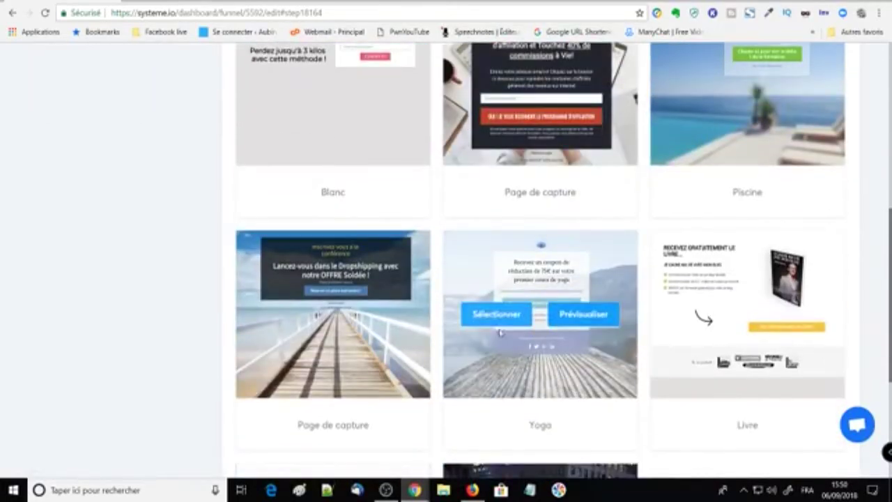
scroll(526, 327, "down", 4)
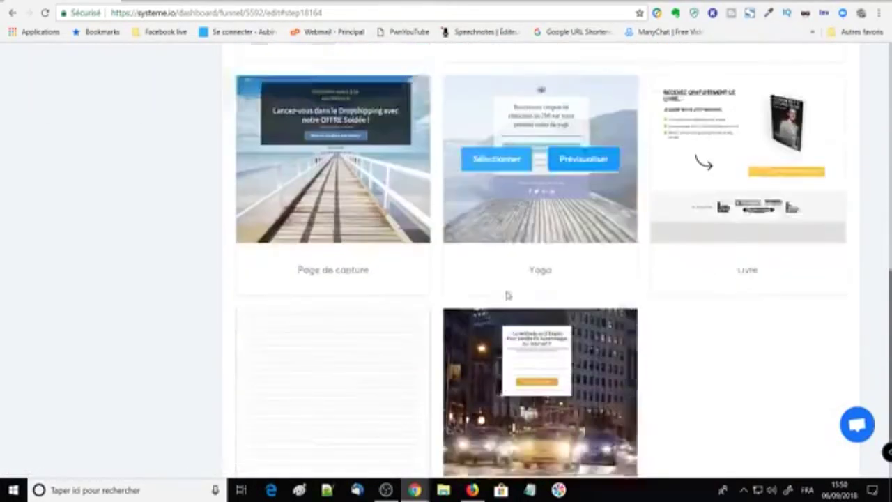
left_click(298, 309)
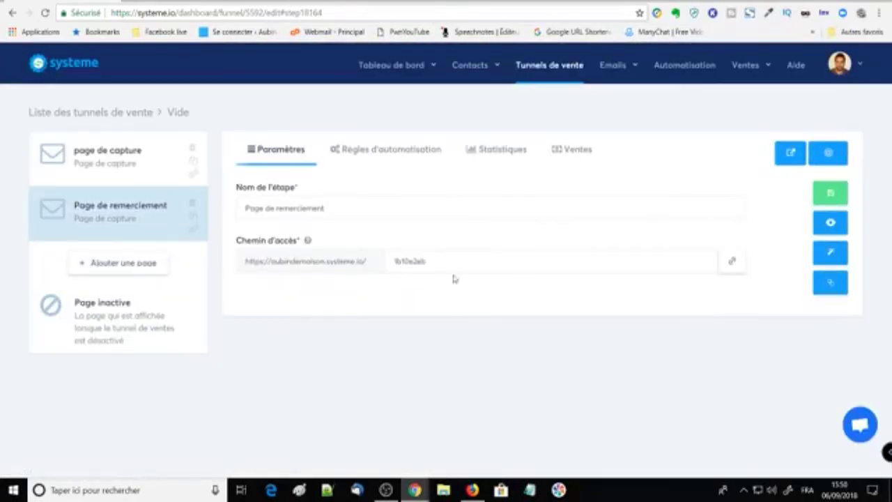
left_click(830, 251)
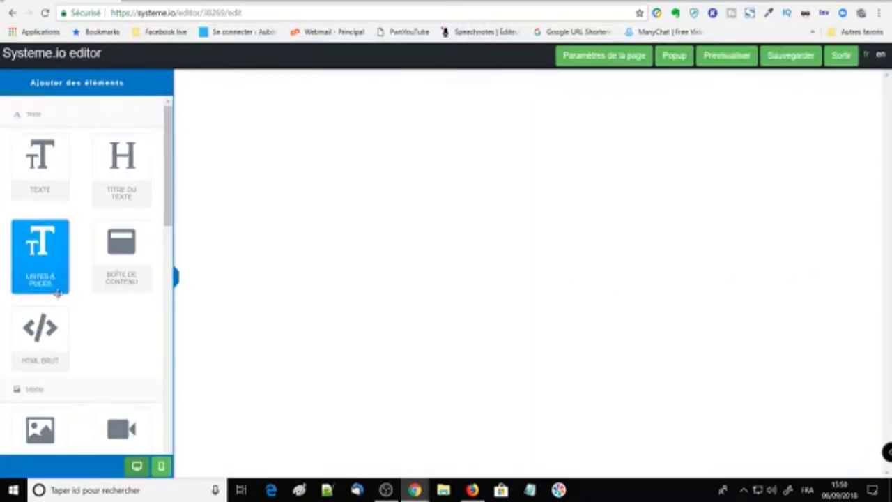
- Set the page's background image to bg-template-05.jpg from the library, with the position "Remplir à 100% en largeur et longueur"
scroll(59, 292, "down", 3)
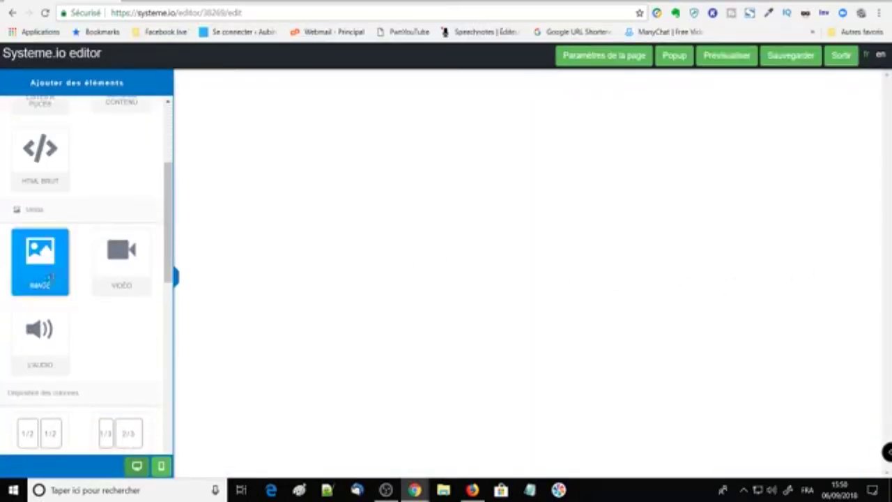
left_click(584, 63)
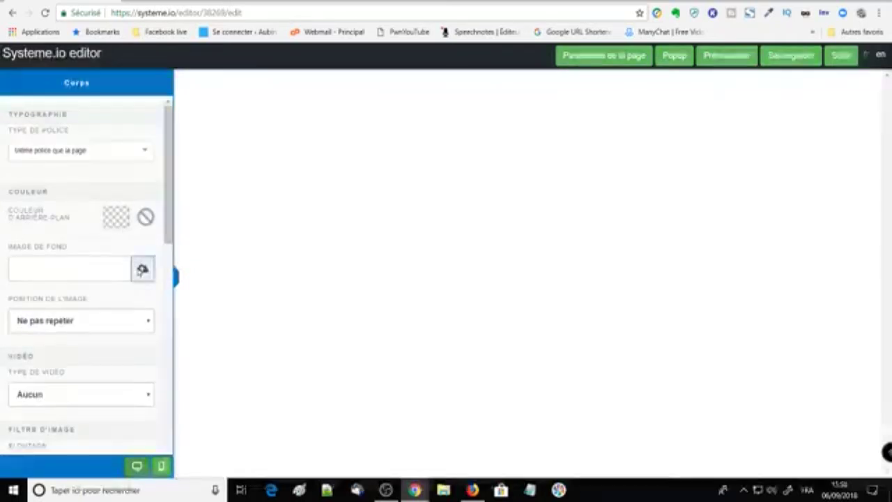
left_click(142, 270)
left_click(517, 175)
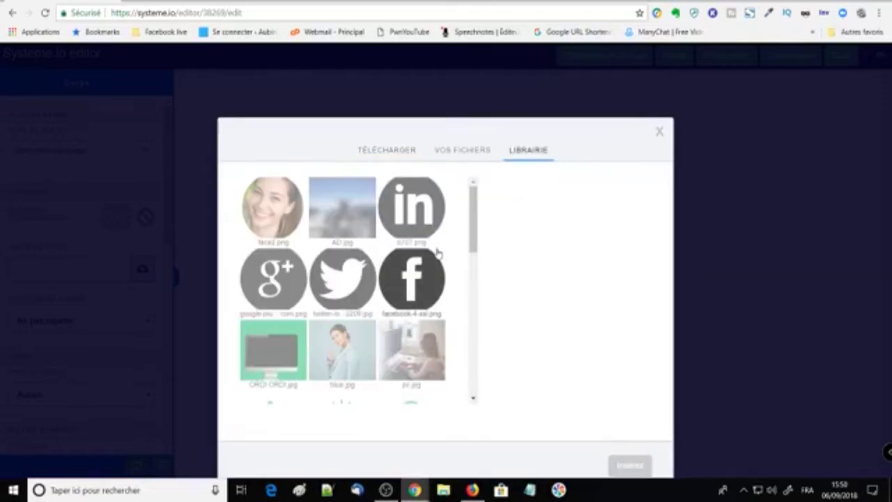
left_click_drag(475, 222, 460, 423)
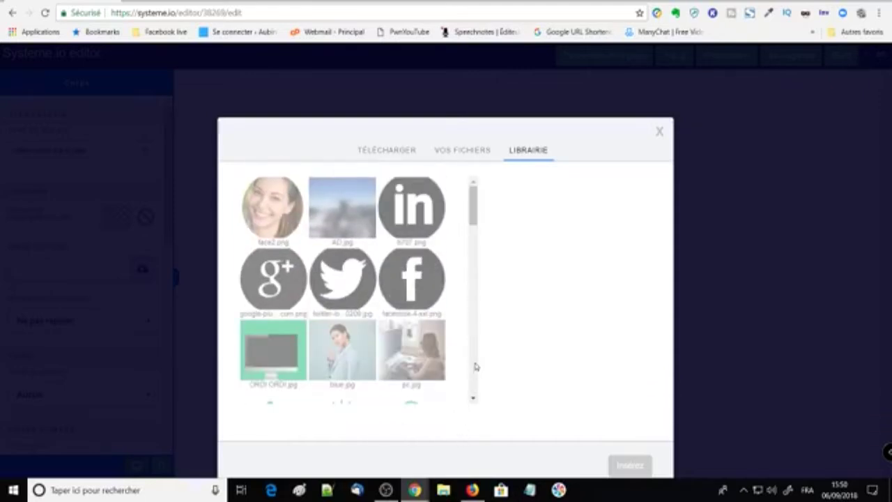
left_click(478, 359)
left_click_drag(478, 359, 474, 364)
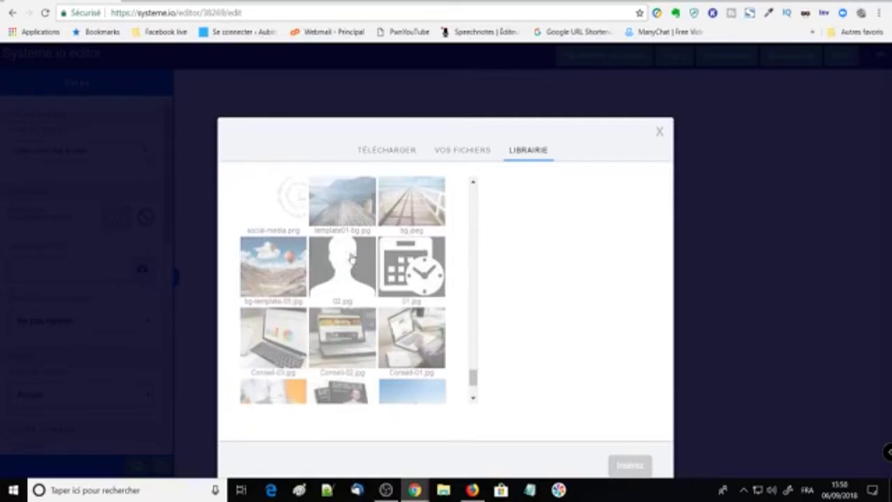
left_click(341, 202)
left_click(273, 267)
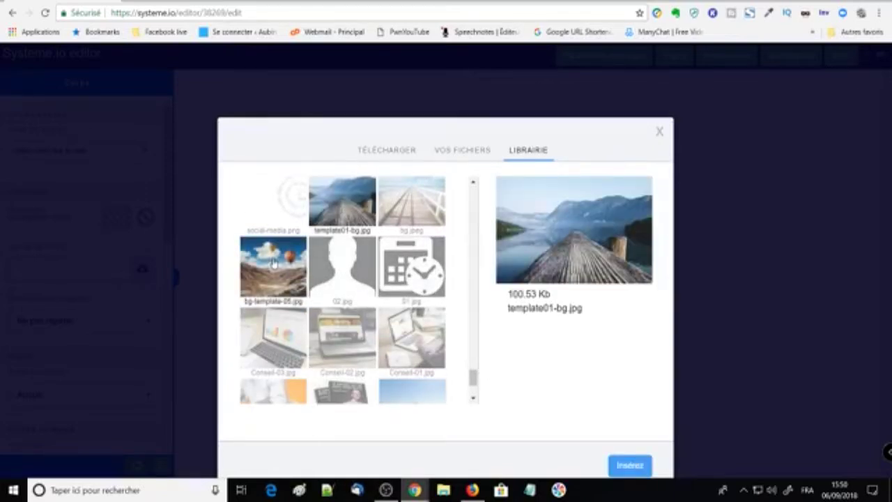
left_click(627, 464)
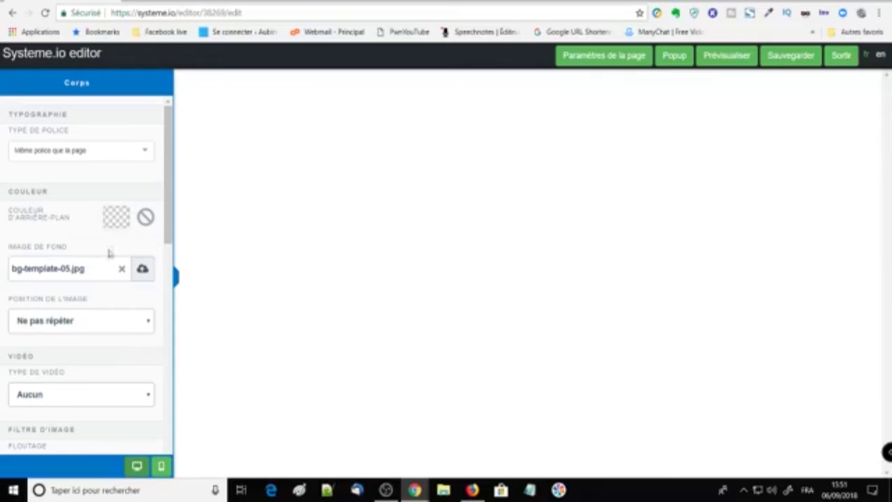
left_click(119, 323)
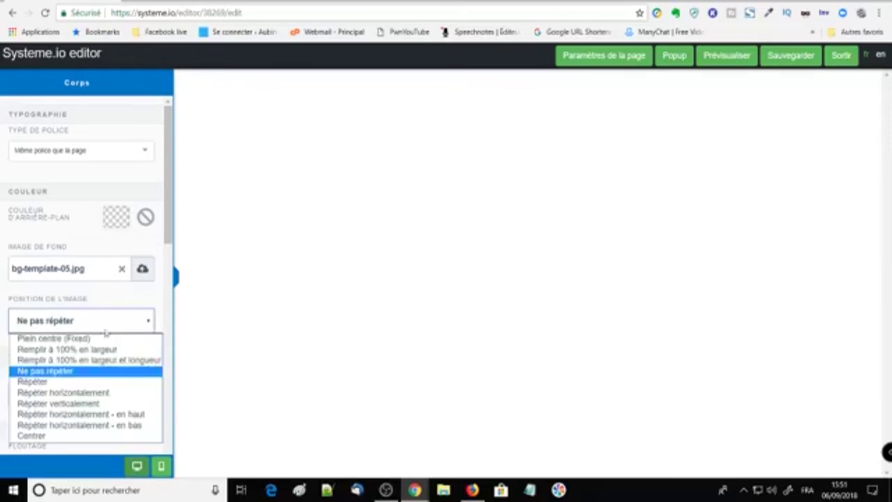
left_click(75, 364)
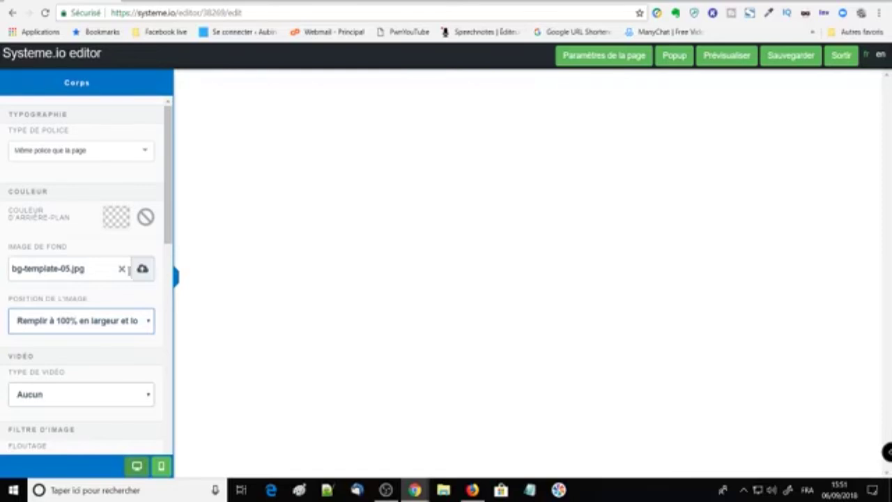
- Insert bg-template-05.jpg from the library again as the page's background image
left_click(140, 270)
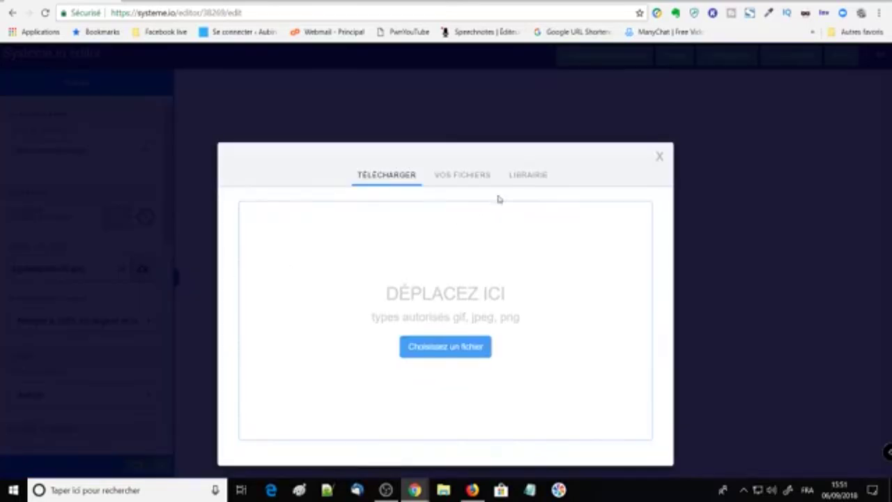
left_click(527, 180)
left_click_drag(472, 198, 472, 386)
scroll(450, 377, "up", 1)
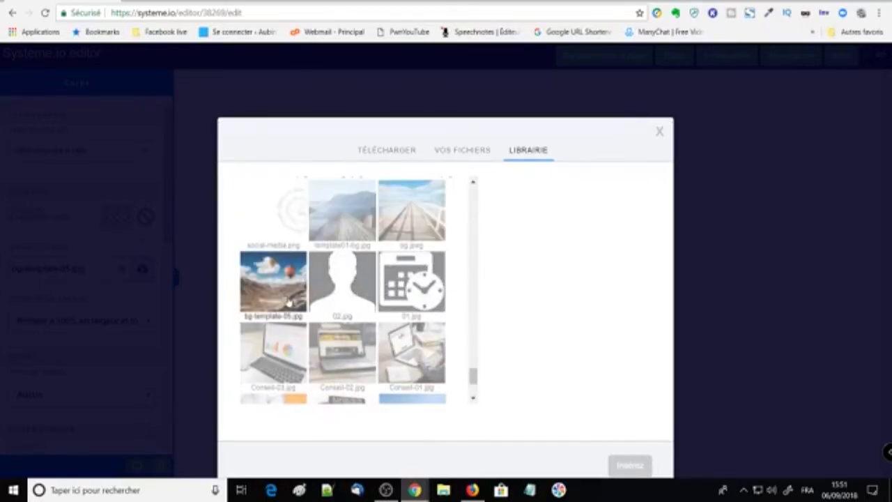
left_click(286, 301)
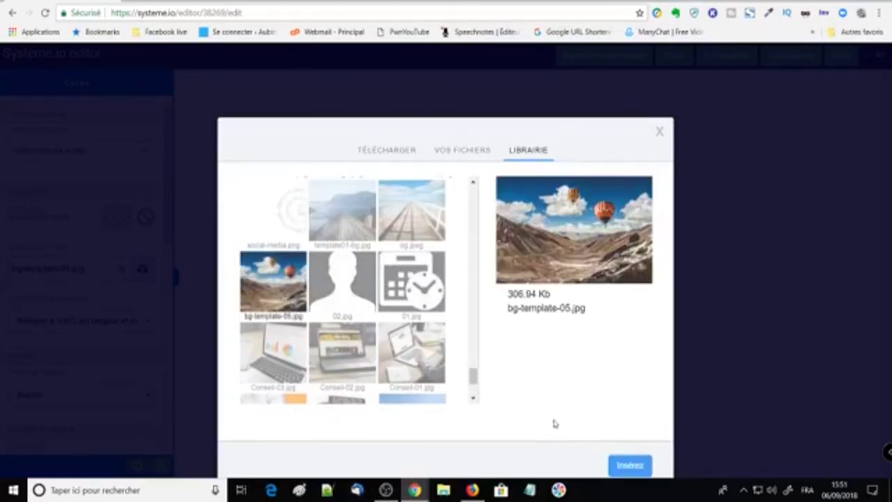
left_click(630, 466)
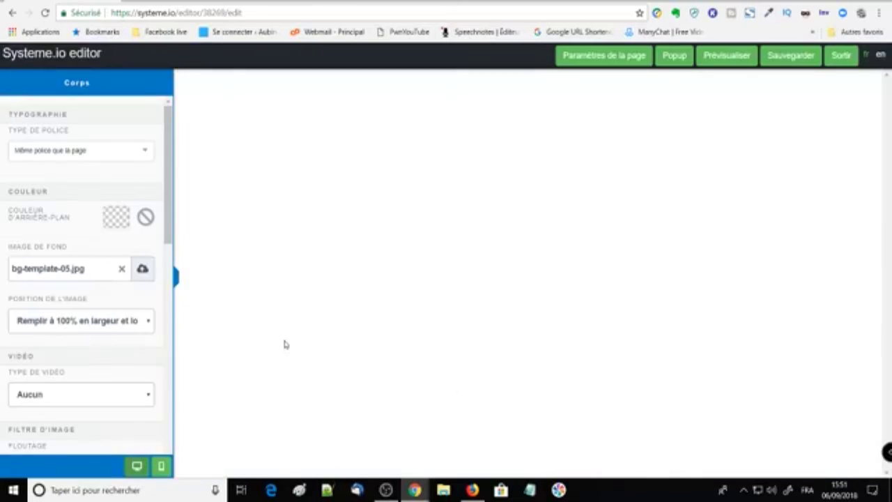
- Replace the page's background image with template01-bg.jpg from the library
left_click(122, 272)
left_click(140, 268)
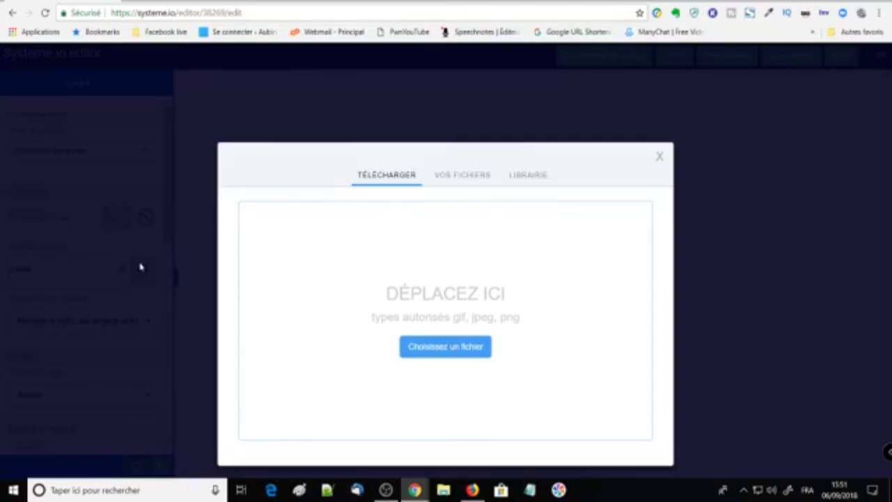
left_click(527, 175)
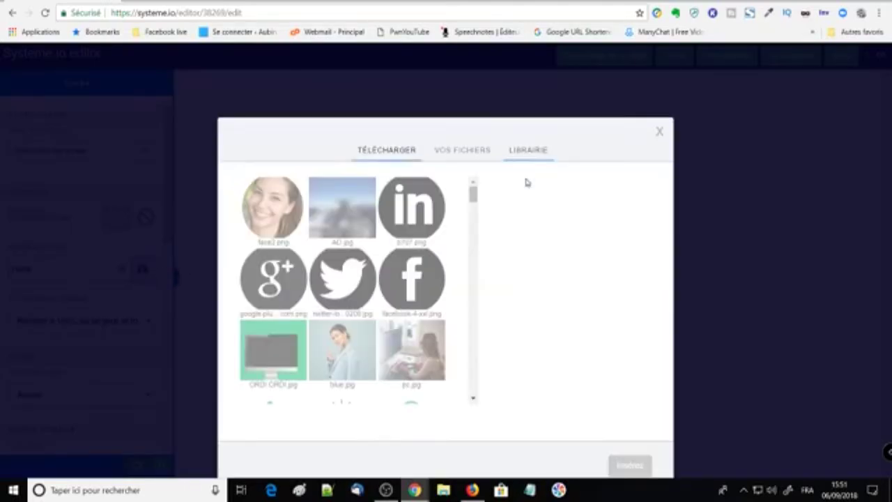
left_click_drag(472, 193, 460, 373)
left_click(357, 357)
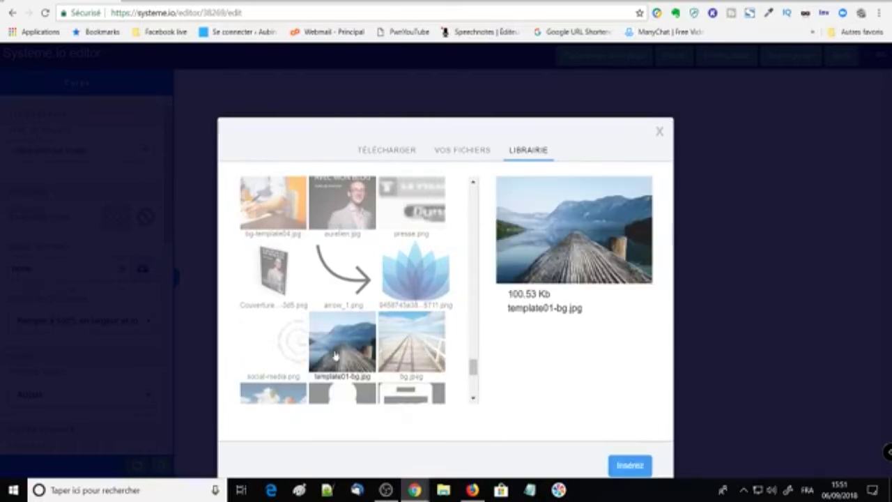
left_click(630, 467)
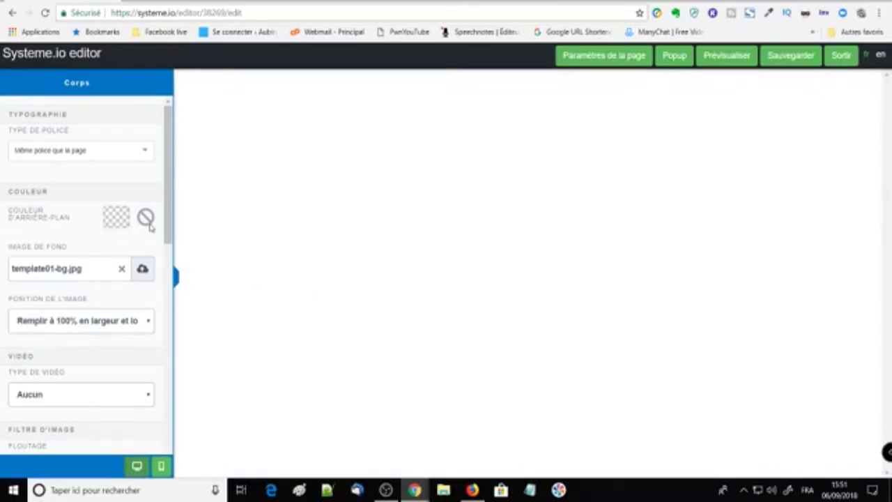
left_click(115, 227)
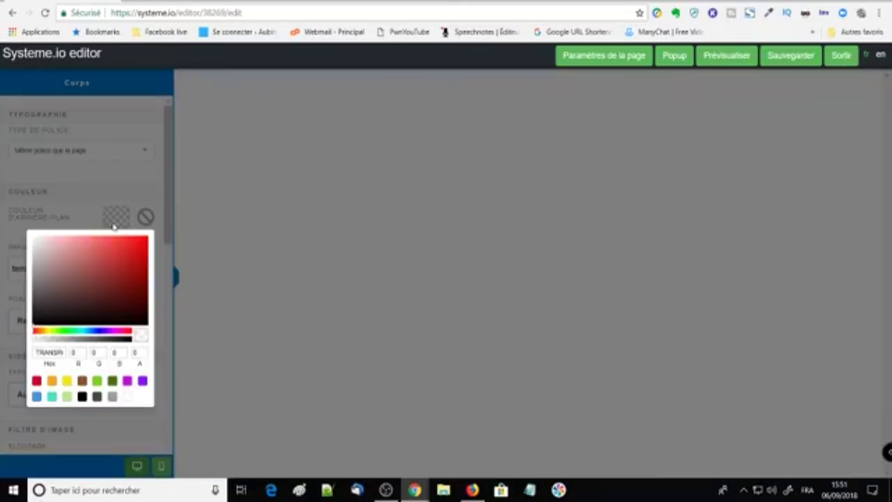
left_click(115, 227)
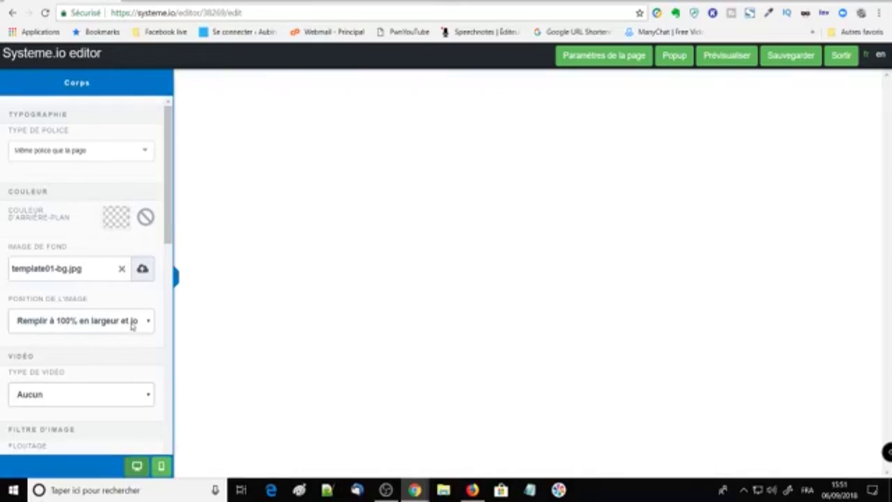
left_click(132, 325)
left_click(126, 324)
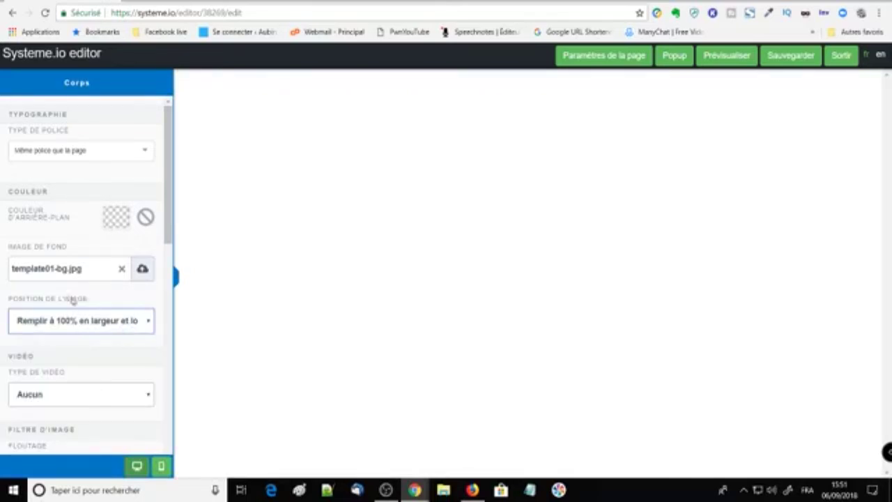
left_click(68, 269)
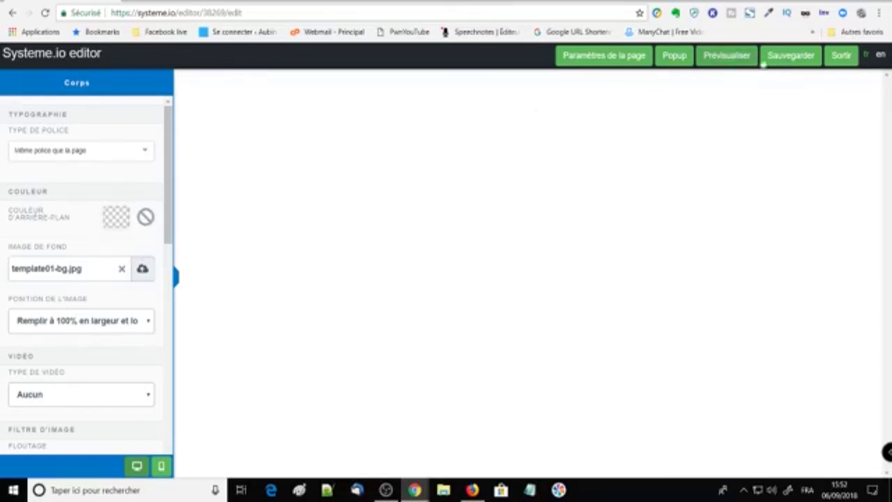
- Exit the editor without saving and reopen "Page de remerciement" for editing
left_click(841, 55)
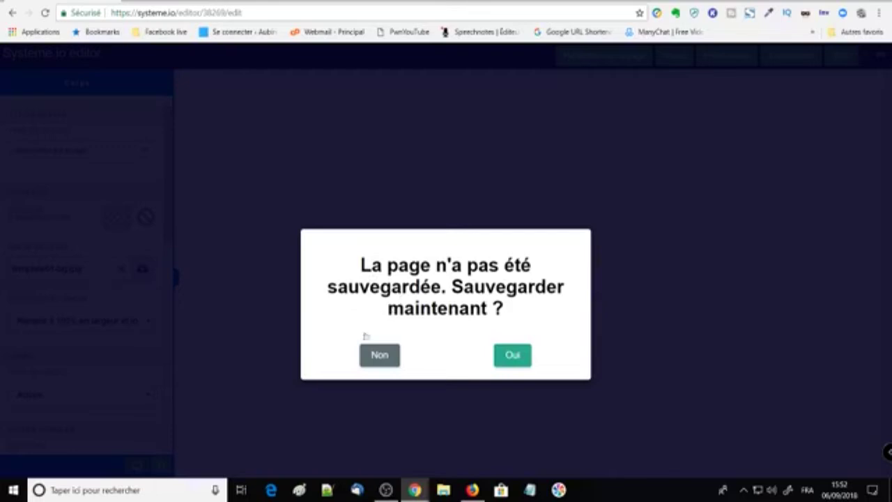
left_click(380, 355)
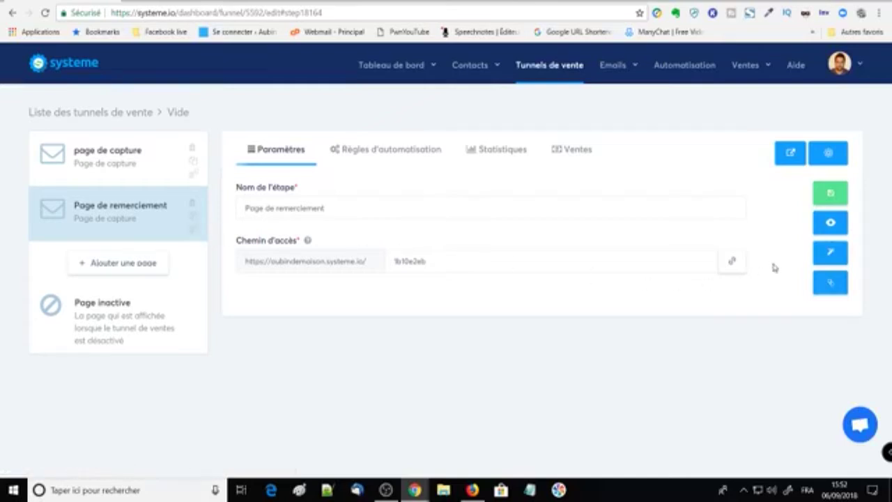
left_click(831, 254)
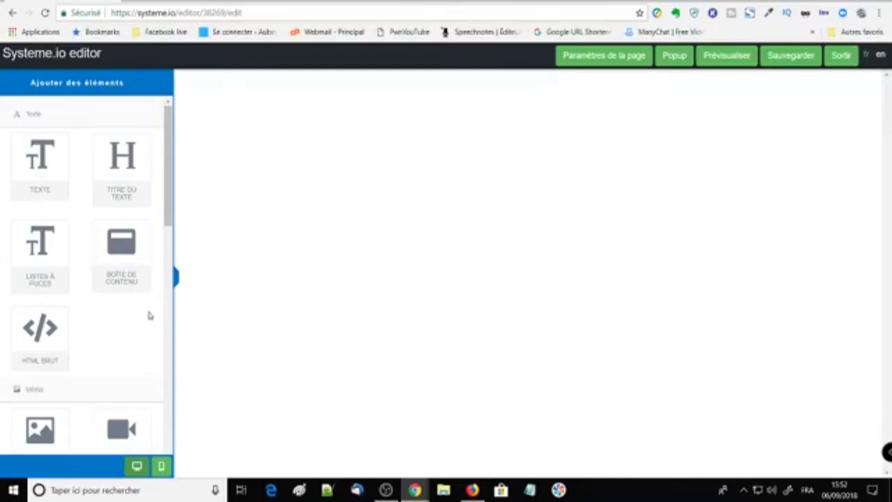
scroll(154, 281, "down", 5)
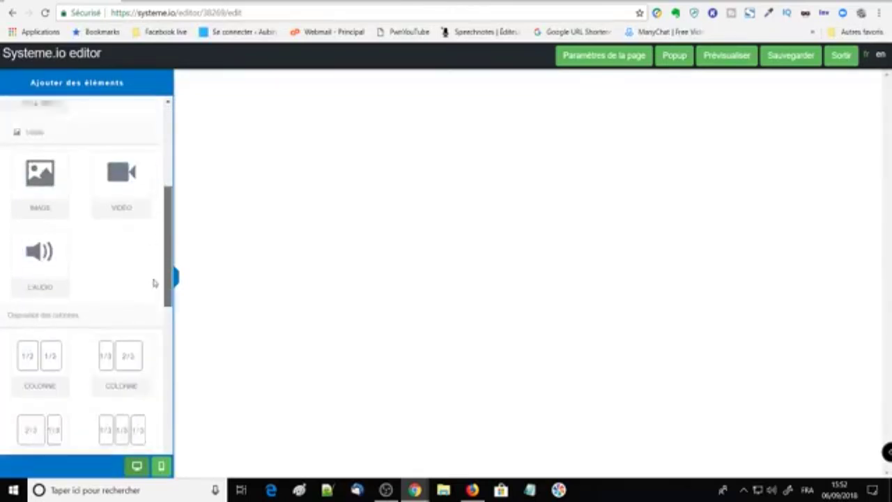
scroll(160, 251, "up", 5)
scroll(154, 376, "down", 10)
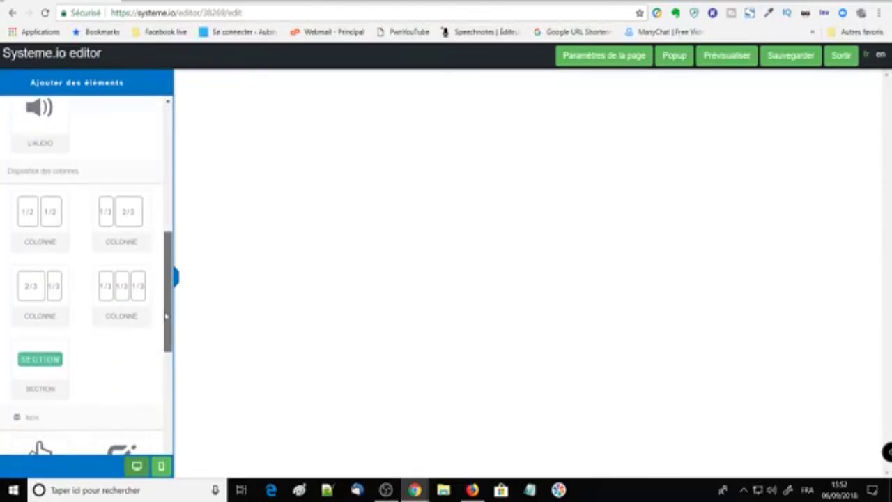
scroll(154, 376, "up", 10)
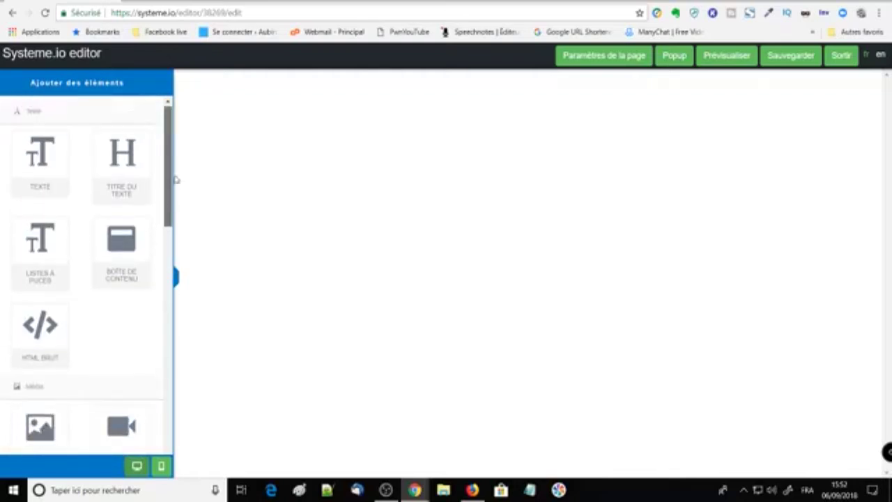
- Try a light green background colour for the page body in the page settings
left_click(587, 61)
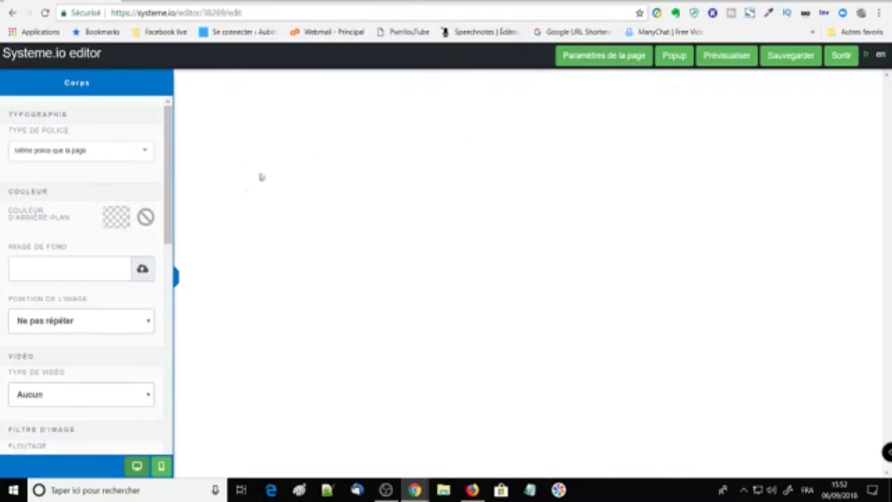
left_click(125, 219)
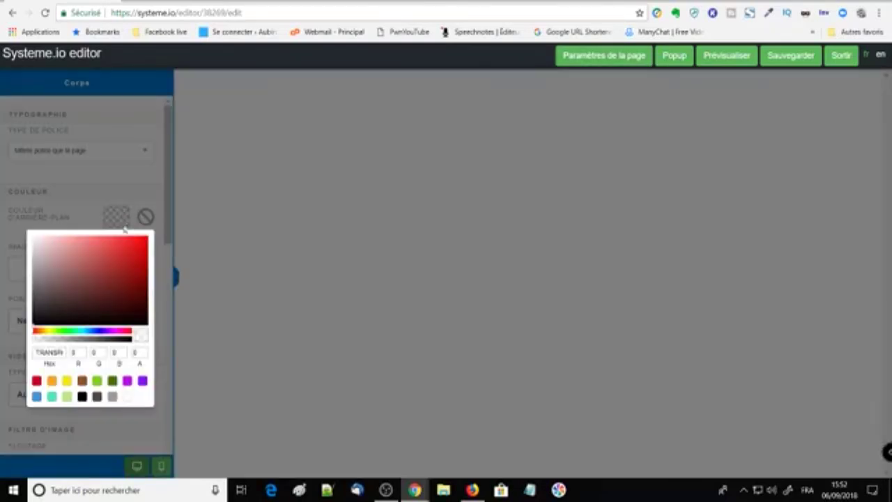
left_click(127, 398)
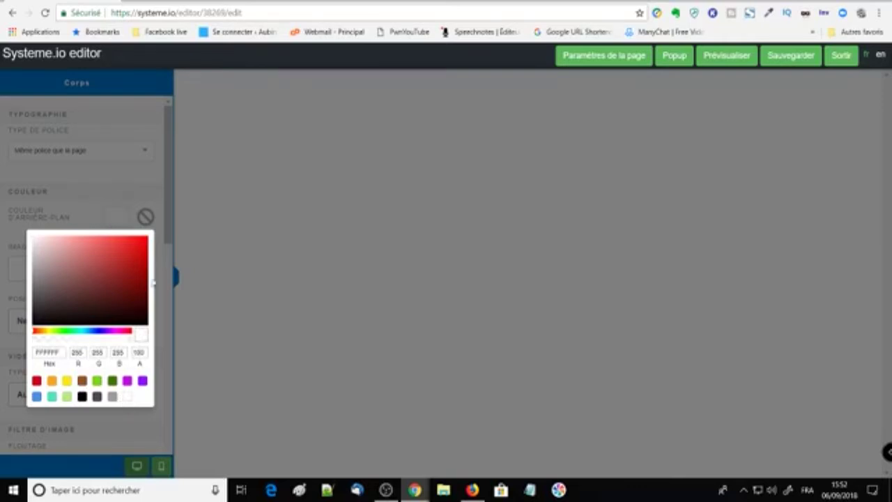
left_click(67, 396)
left_click(369, 253)
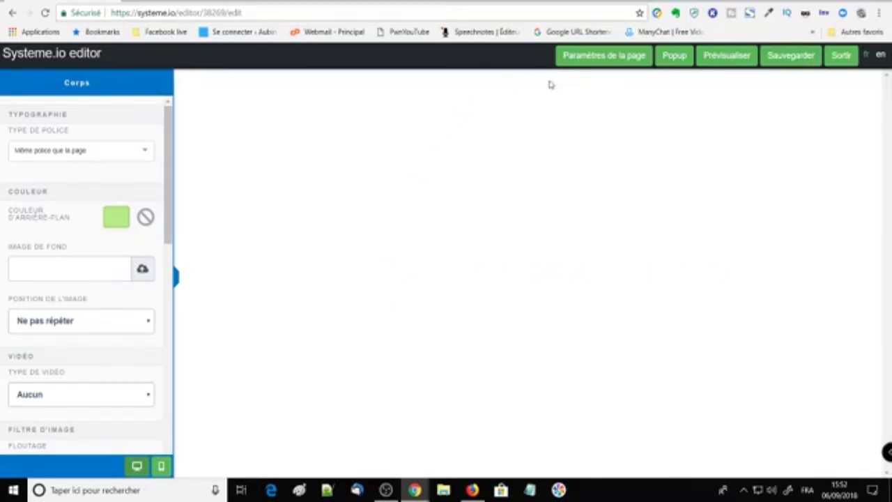
- Remove the page's background colour, and open the background image library and close it without inserting an image
left_click(597, 62)
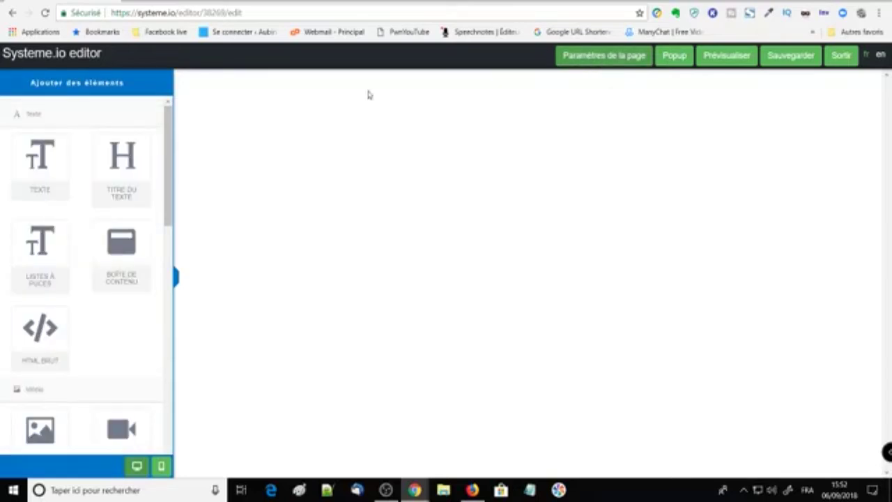
left_click(569, 62)
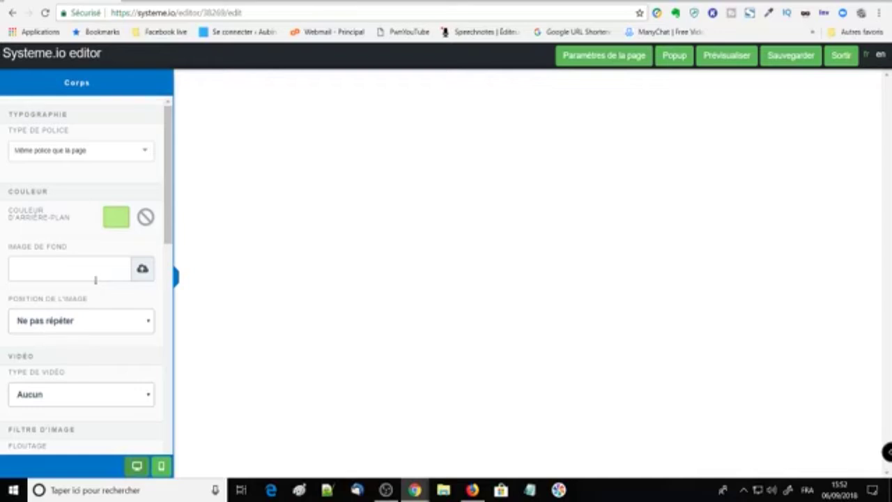
left_click(145, 217)
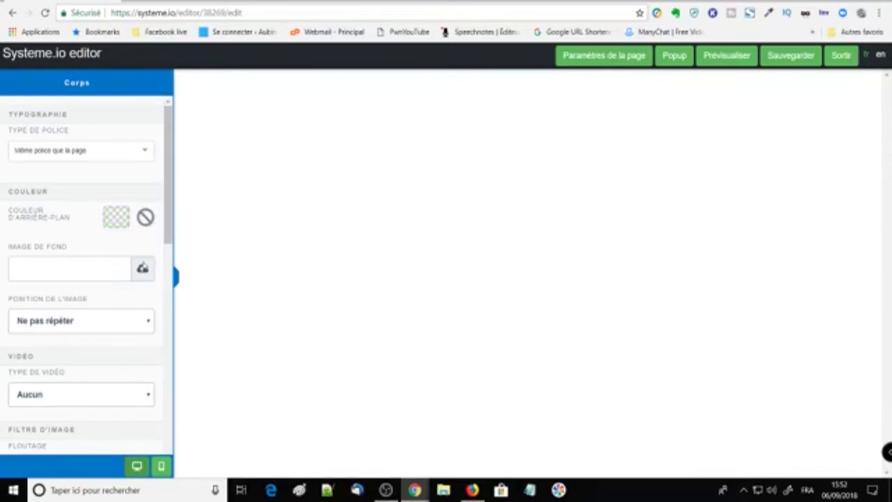
left_click(143, 269)
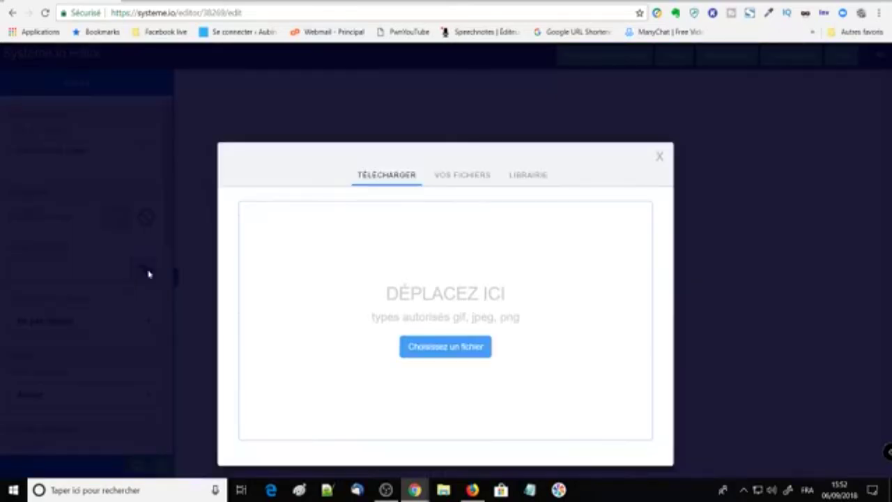
left_click(524, 180)
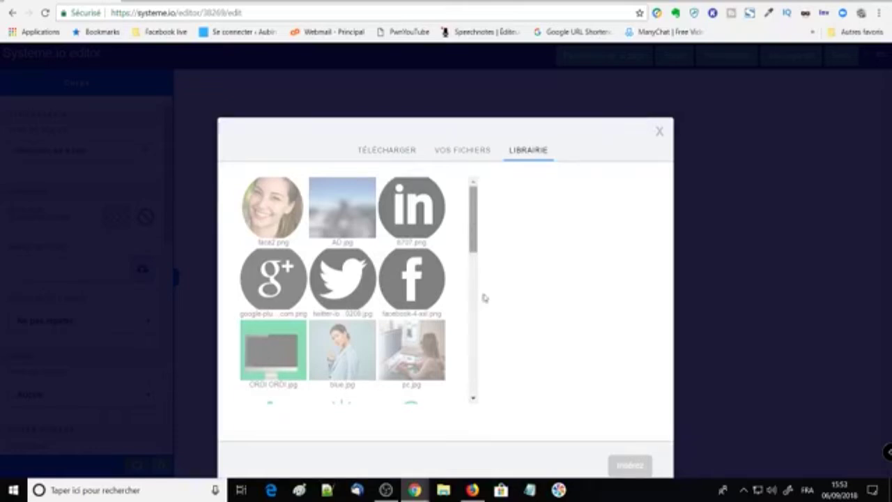
left_click(660, 134)
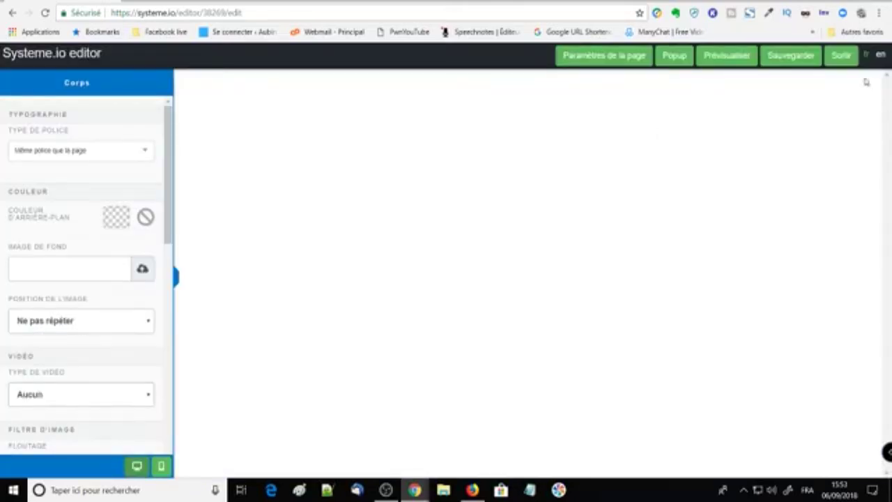
- Exit the editor without saving and delete the "Page de remerciement" step from the funnel
left_click(844, 58)
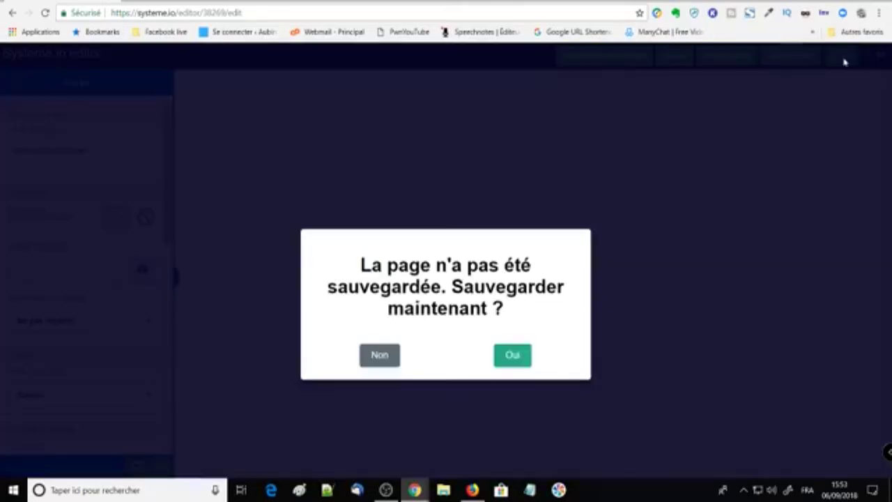
left_click(380, 355)
left_click(191, 230)
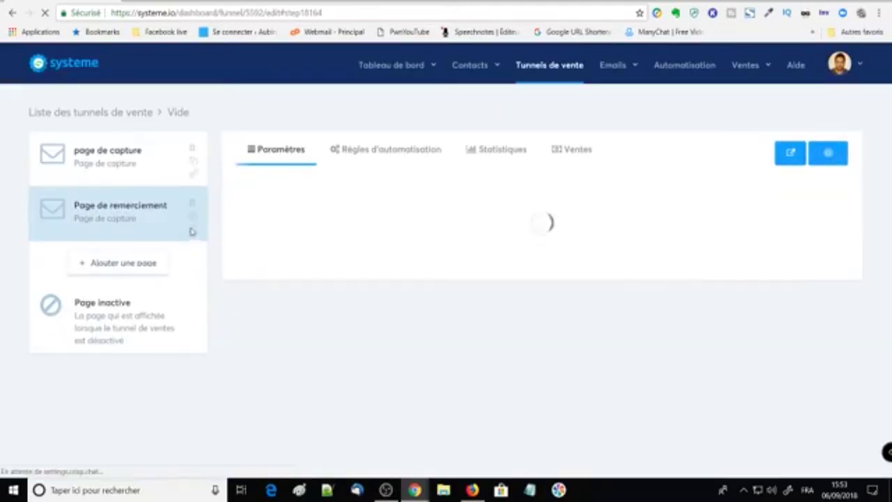
left_click(193, 204)
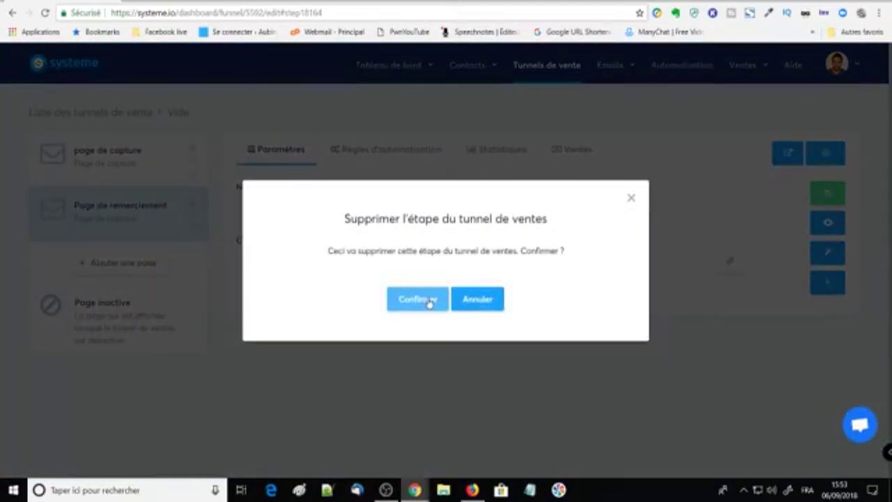
left_click(430, 301)
- Add a new funnel page named "page de remerciement" with the type "Page de capture"
left_click(162, 210)
left_click(370, 237)
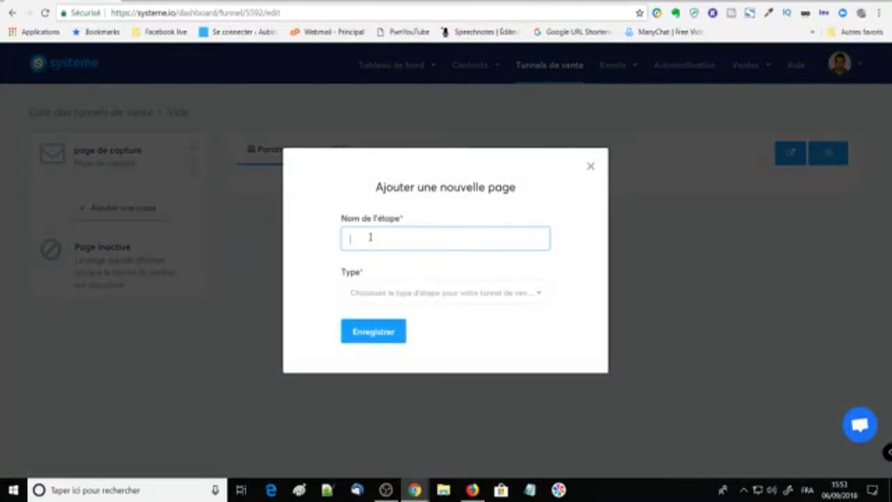
type("page de")
type(" capt")
type("ure")
type("merciement")
left_click(376, 292)
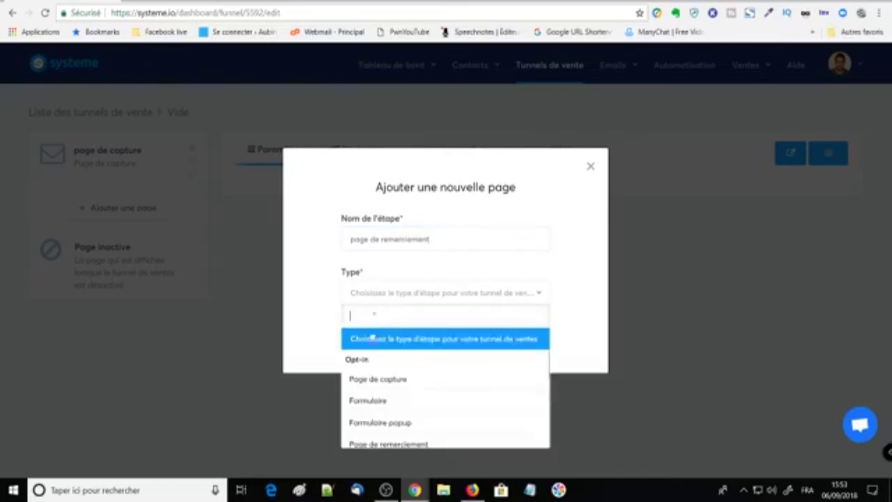
left_click(369, 383)
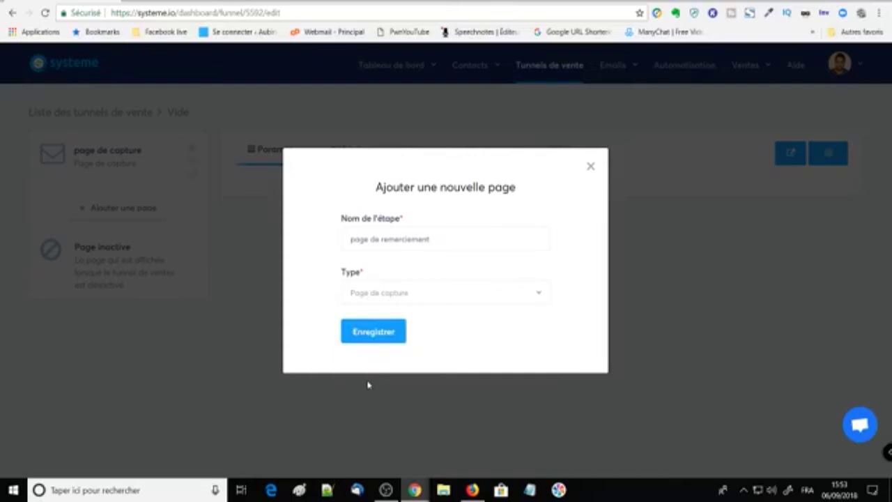
left_click(374, 332)
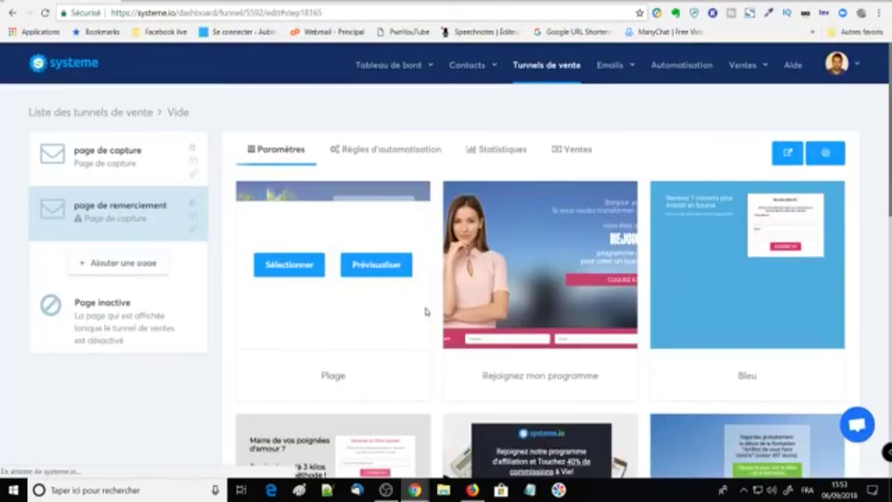
- Select a blank template for the "page de remerciement" step and open it in the page editor
scroll(433, 307, "down", 5)
scroll(432, 307, "up", 3)
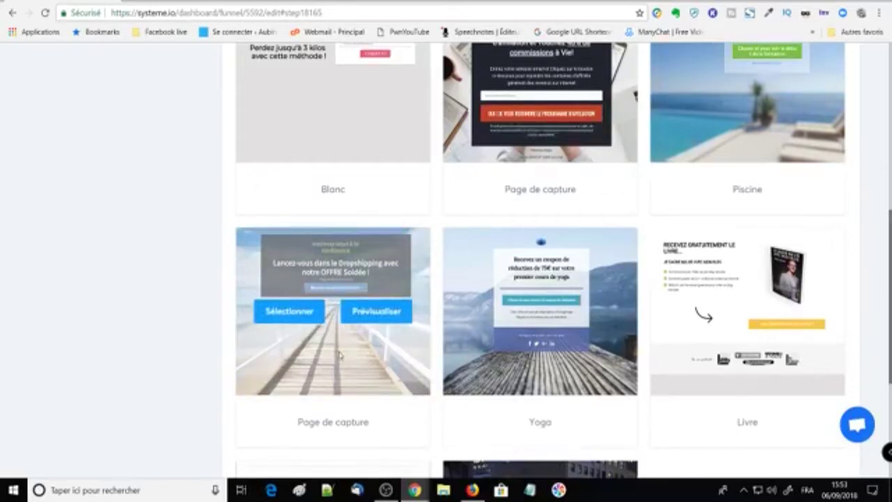
scroll(342, 352, "down", 3)
left_click(277, 316)
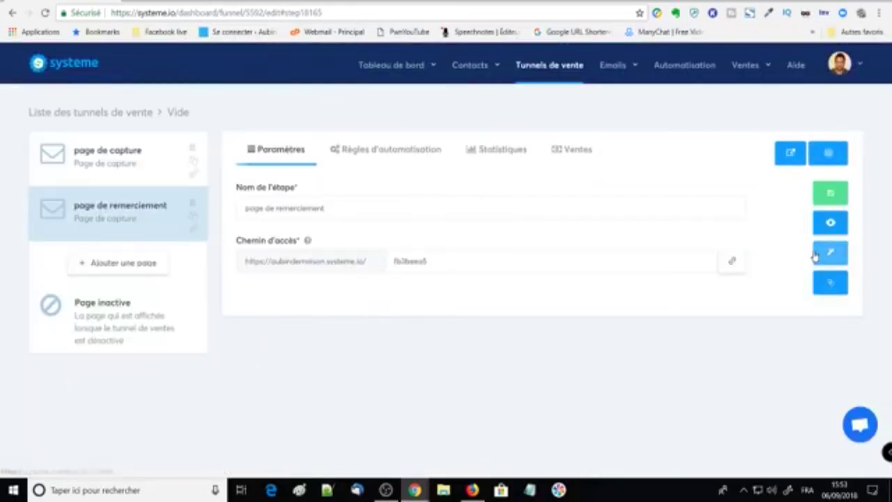
left_click(816, 256)
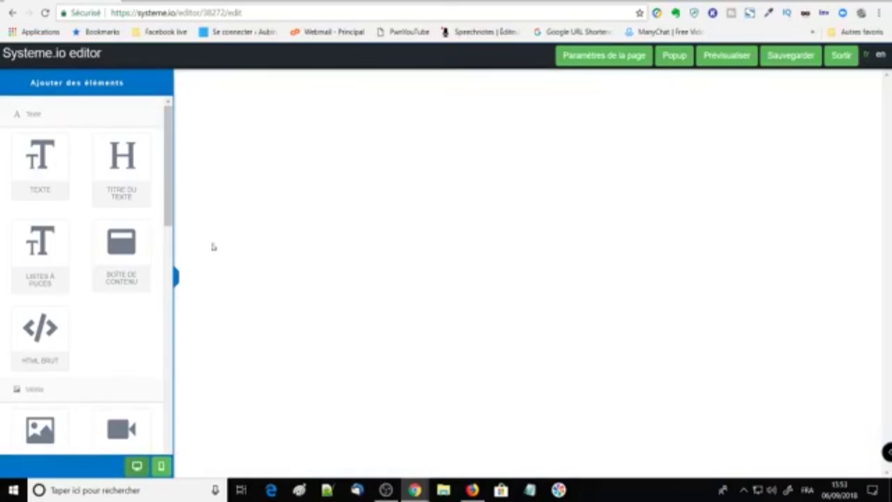
- Insert bg-template04.jpg from the image library as the page body's background image
left_click(603, 65)
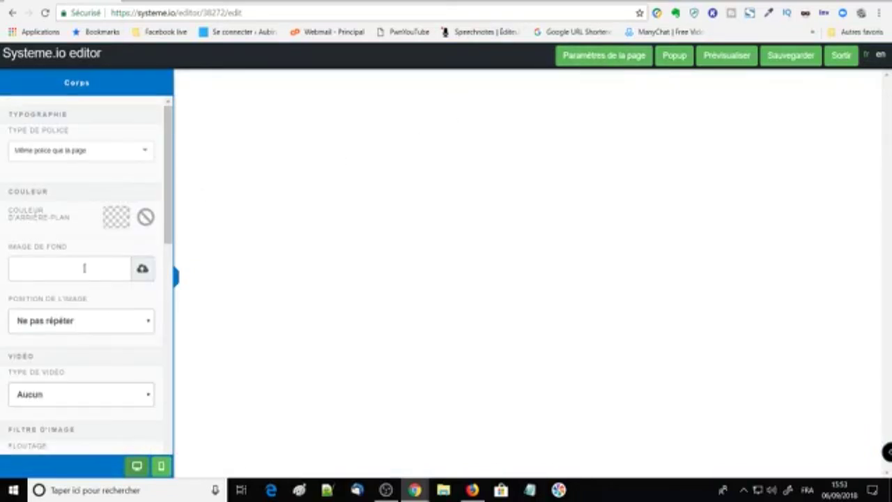
left_click(142, 268)
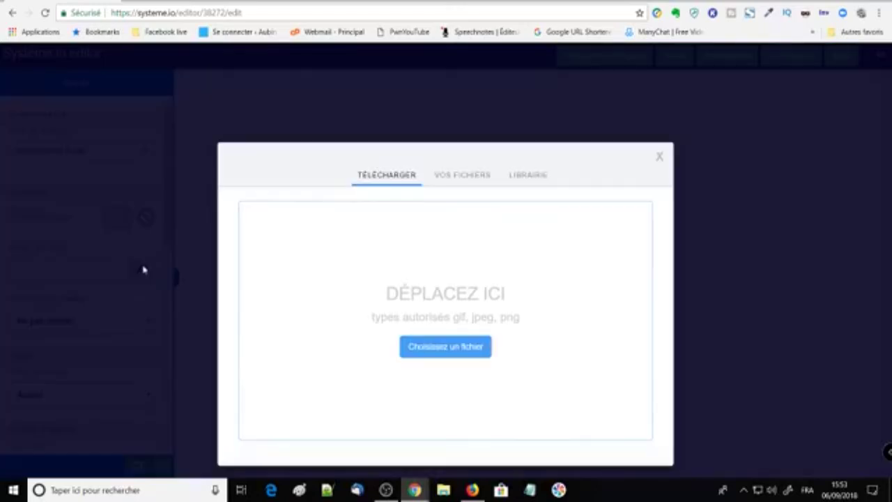
left_click(449, 180)
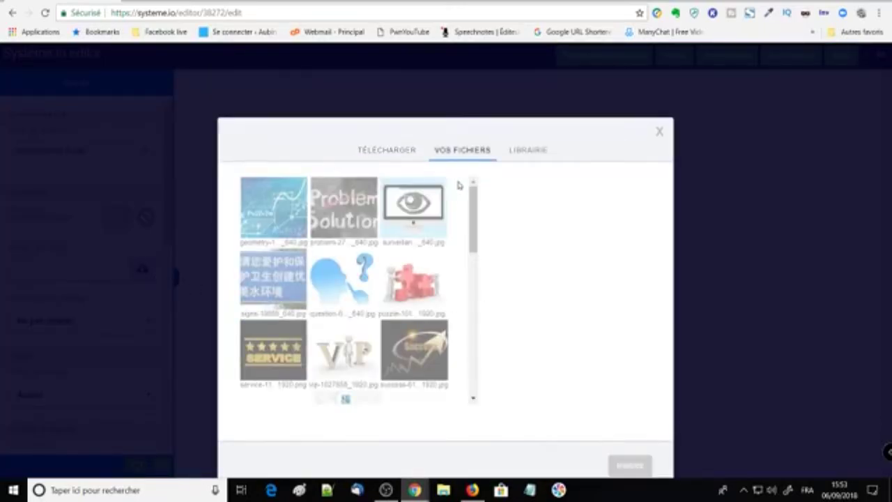
left_click(526, 154)
left_click_drag(474, 225, 474, 318)
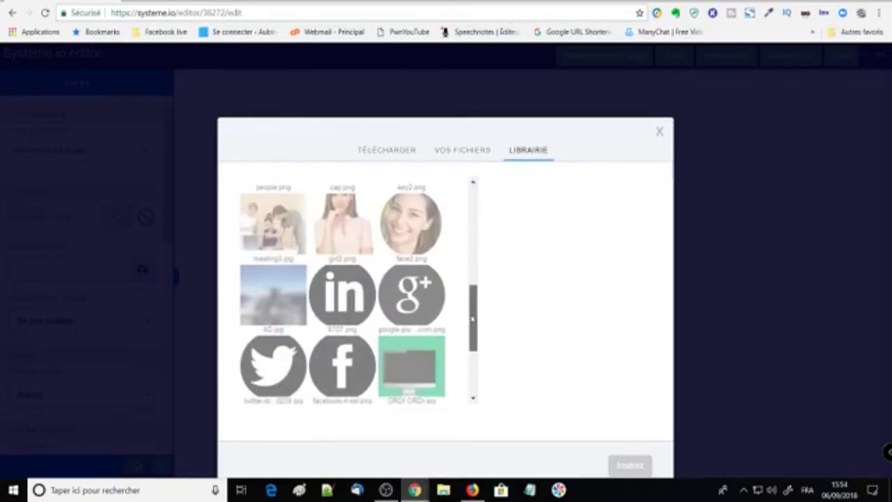
scroll(449, 383, "down", 5)
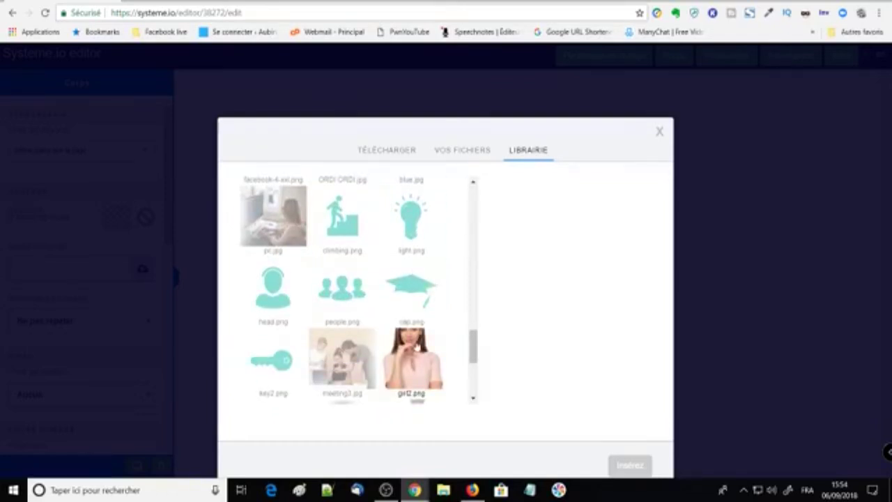
scroll(416, 345, "down", 10)
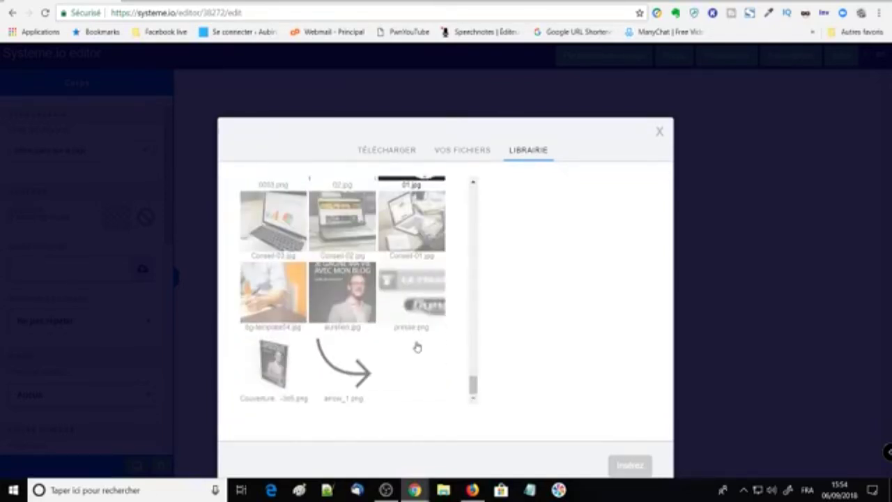
scroll(416, 346, "down", 5)
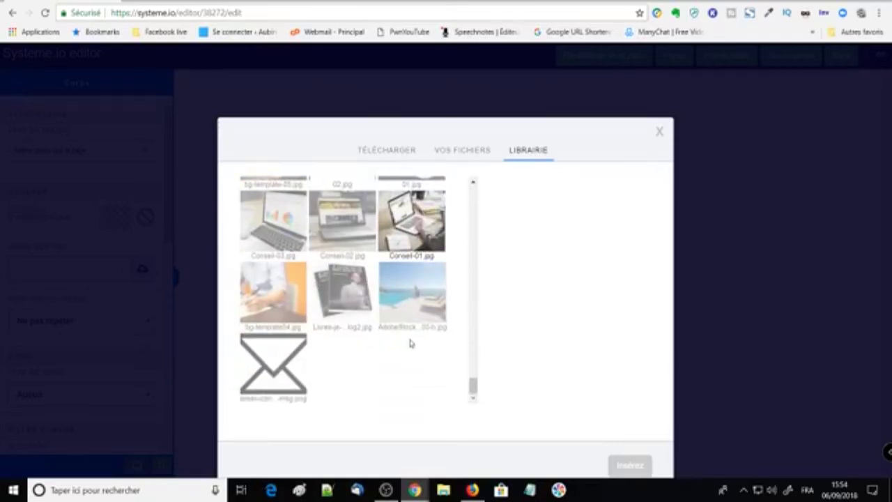
left_click(412, 310)
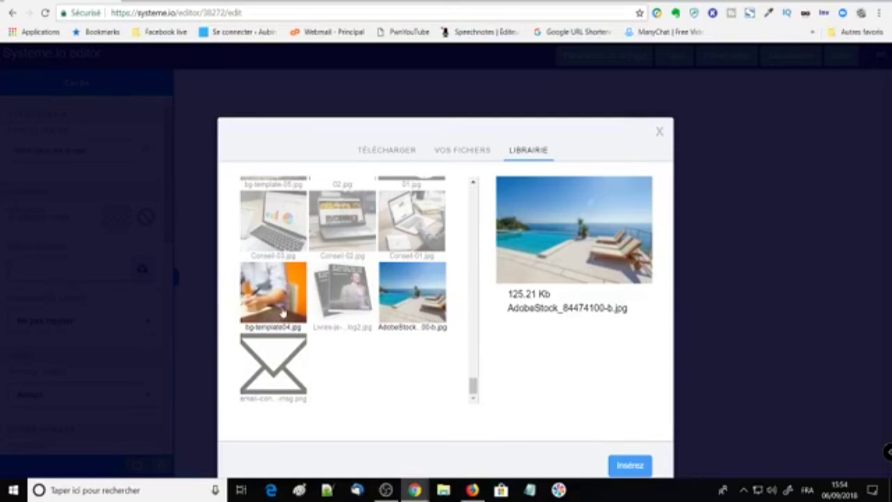
left_click(287, 318)
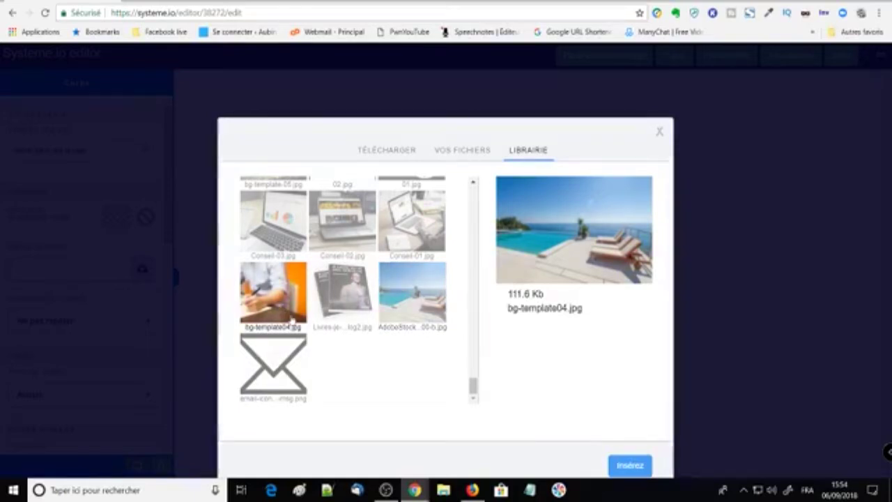
left_click(624, 464)
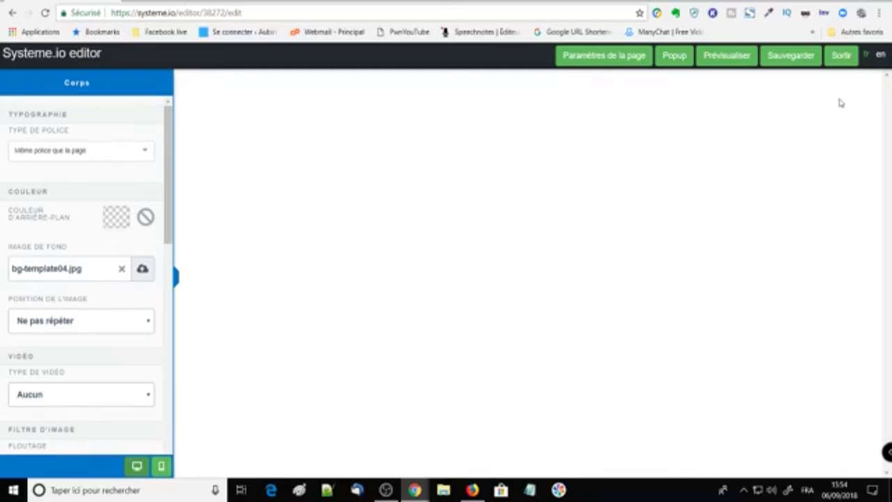
- Exit the editor without saving the background change and delete the "page de remerciement" step again
left_click(843, 56)
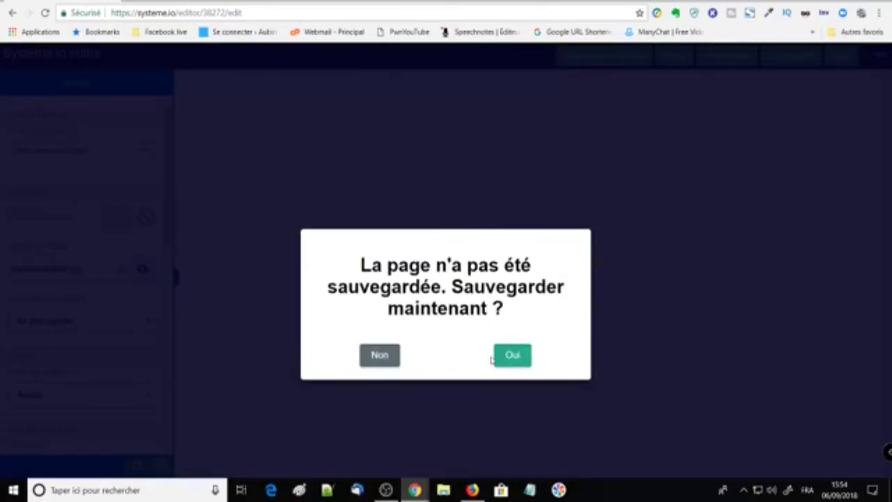
left_click(379, 354)
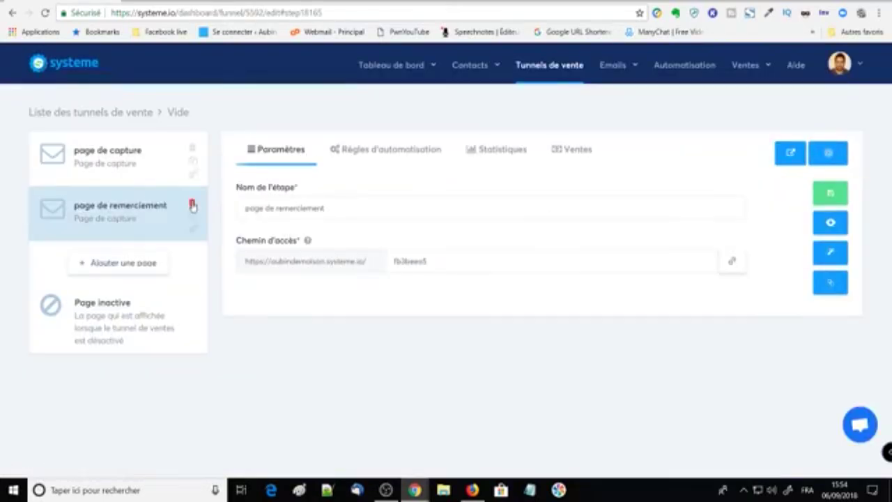
left_click(193, 205)
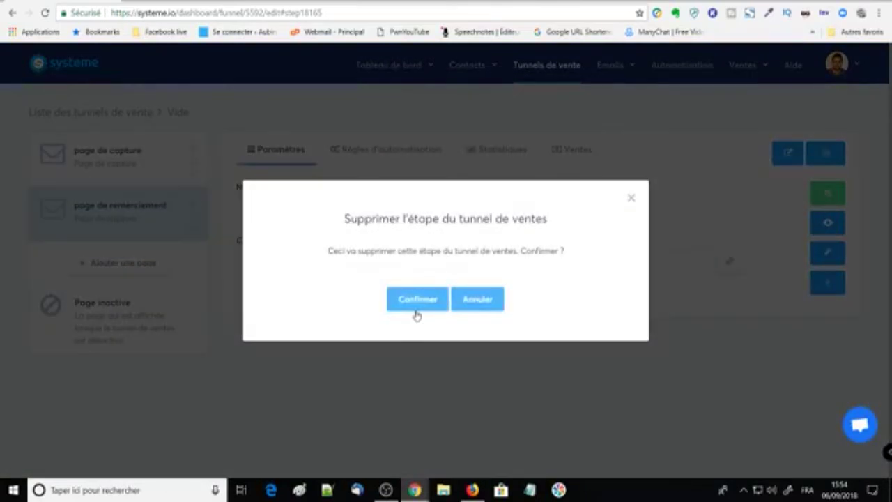
left_click(417, 307)
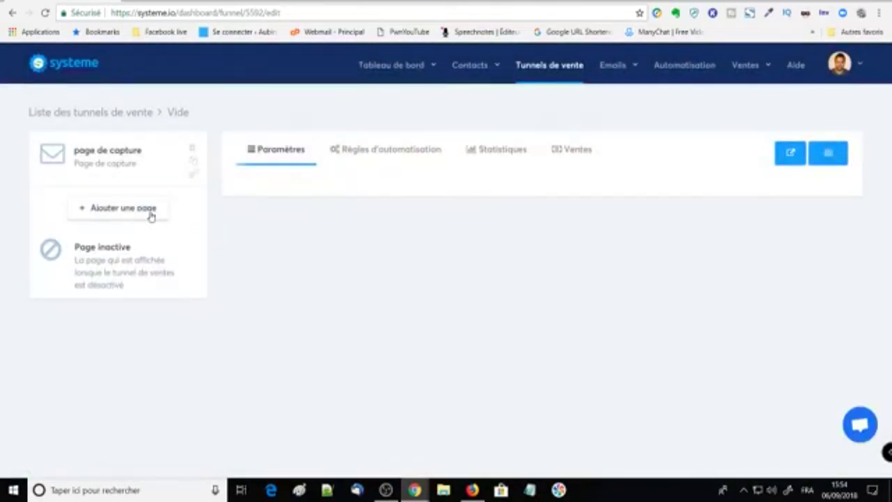
- Add a new page to the funnel named "Page de remerciement" with the type "Page de capture"
left_click(123, 209)
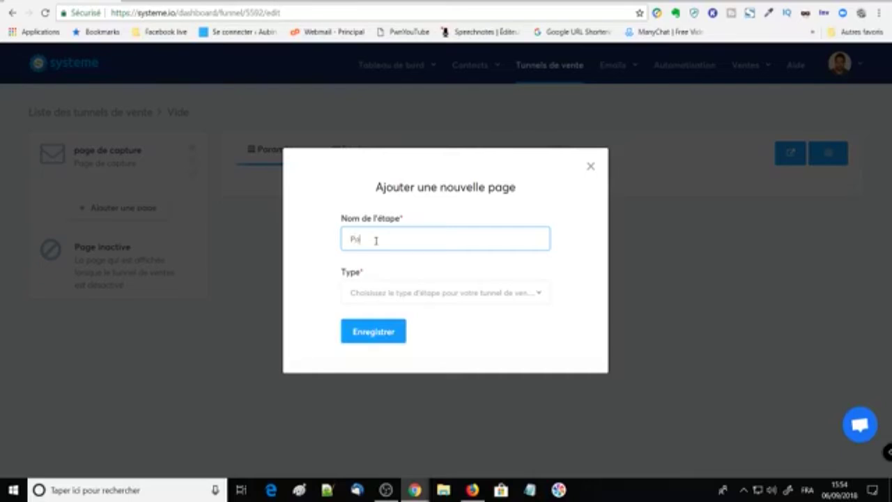
type("ge de remerciement")
key("Return")
left_click(419, 293)
left_click(412, 380)
left_click(366, 334)
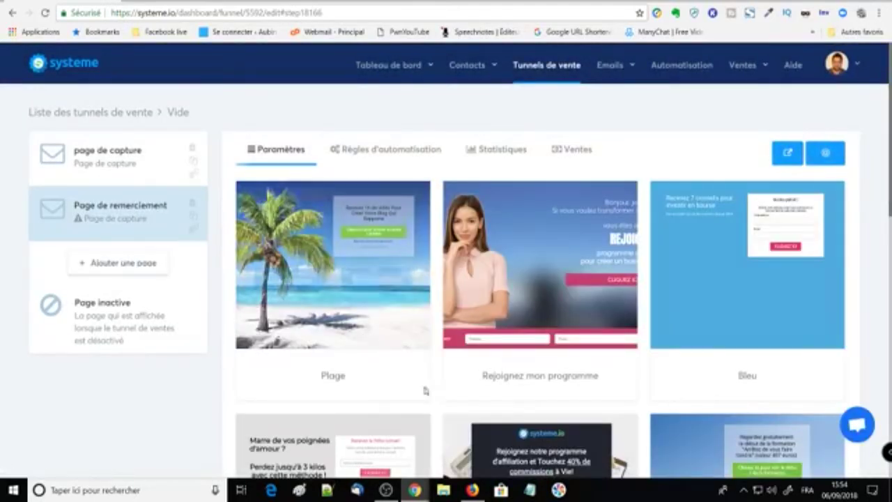
- Select the "Blanc" template for the new "Page de remerciement" step
mouse_move(459, 316)
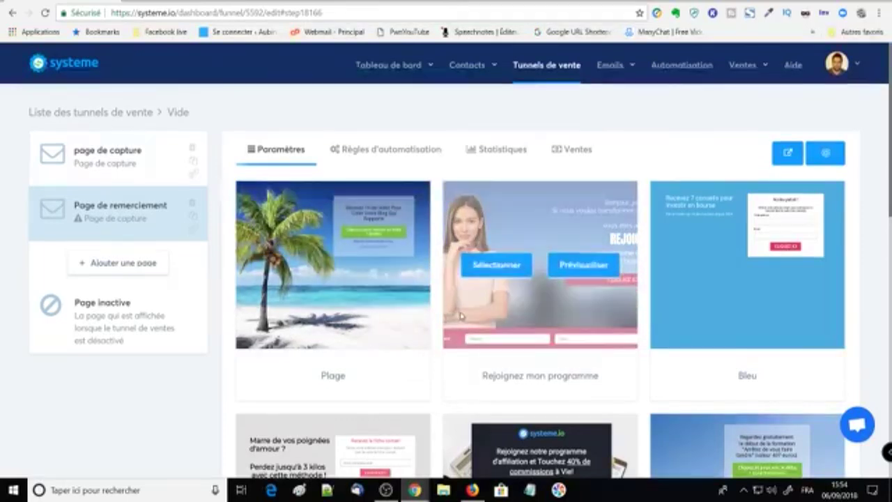
scroll(459, 315, "down", 3)
mouse_move(278, 335)
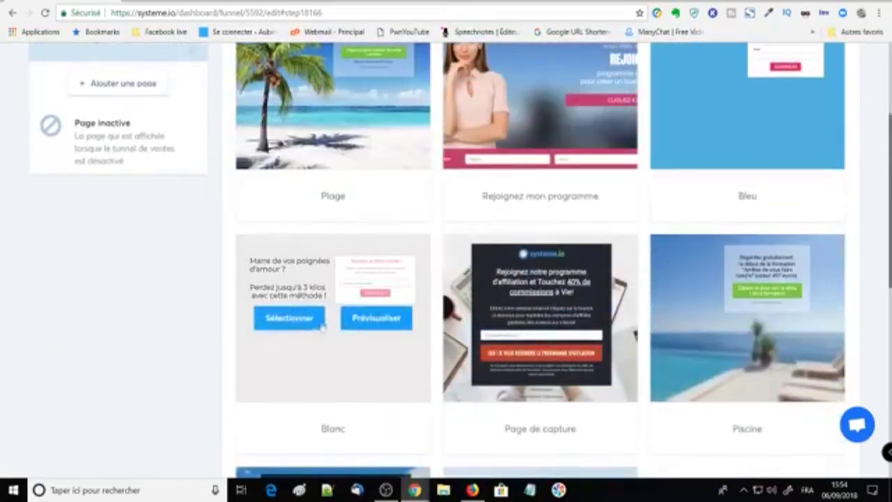
left_click(284, 324)
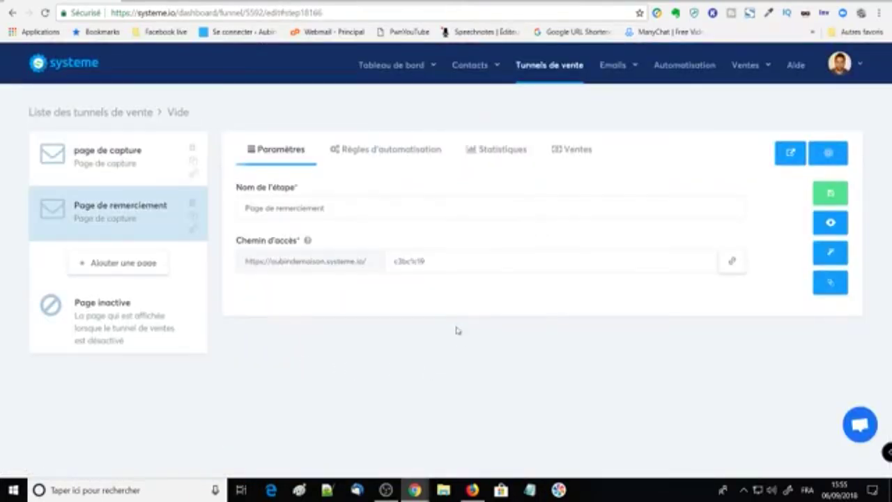
- Open the Page de remerciement in the page editor and insert bg-template-05.jpg from the library as the page's background image
left_click(820, 255)
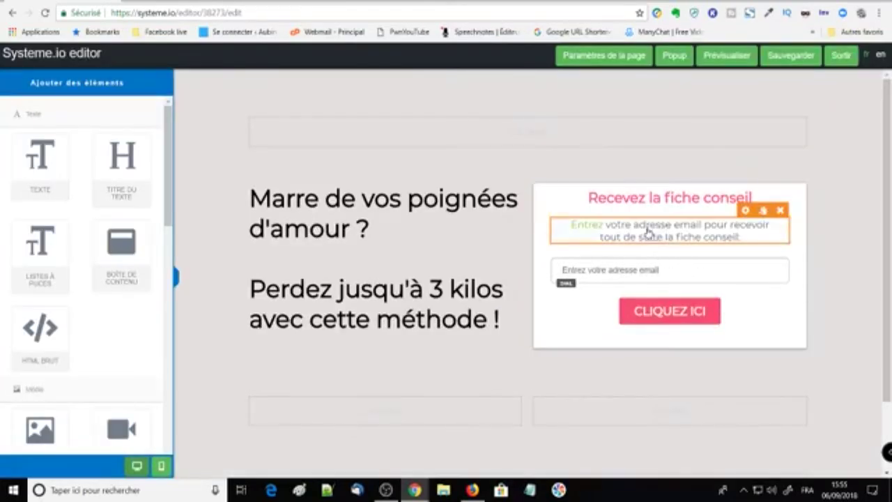
left_click(306, 150)
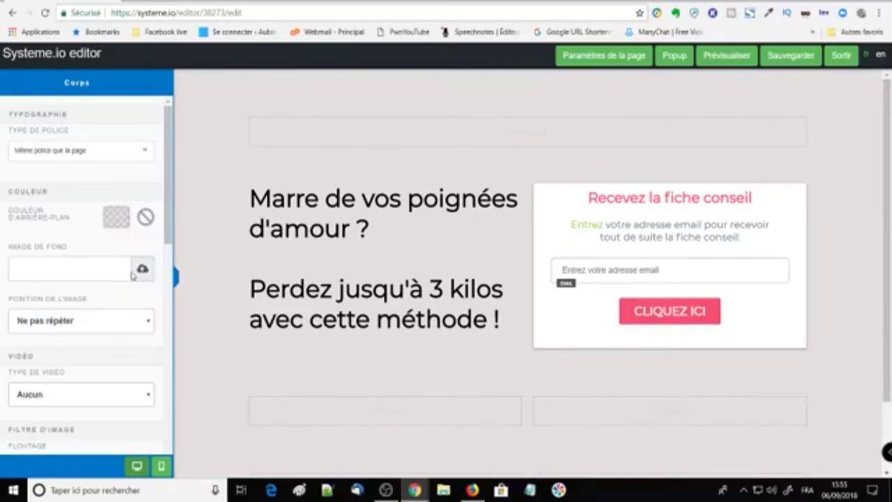
left_click(143, 276)
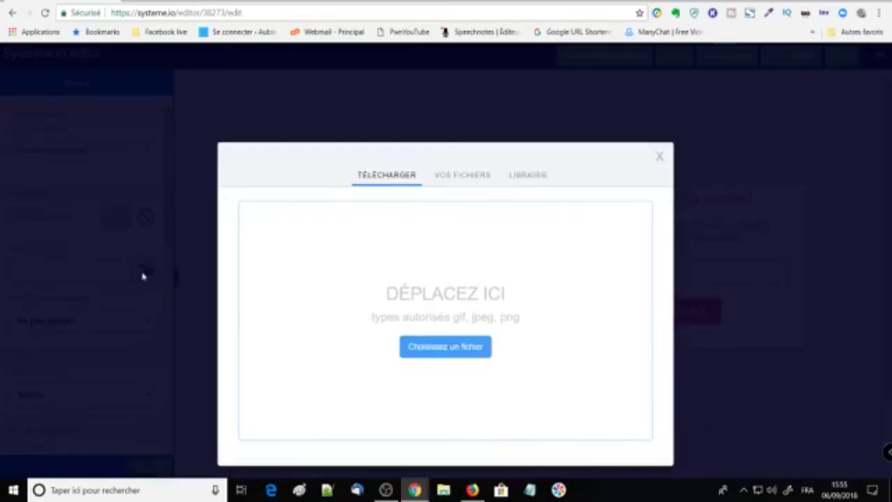
left_click(517, 176)
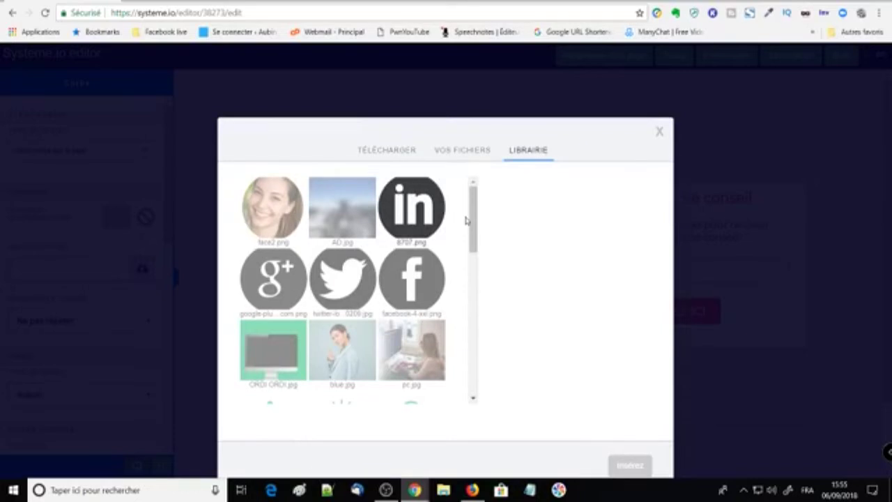
scroll(467, 220, "down", 10)
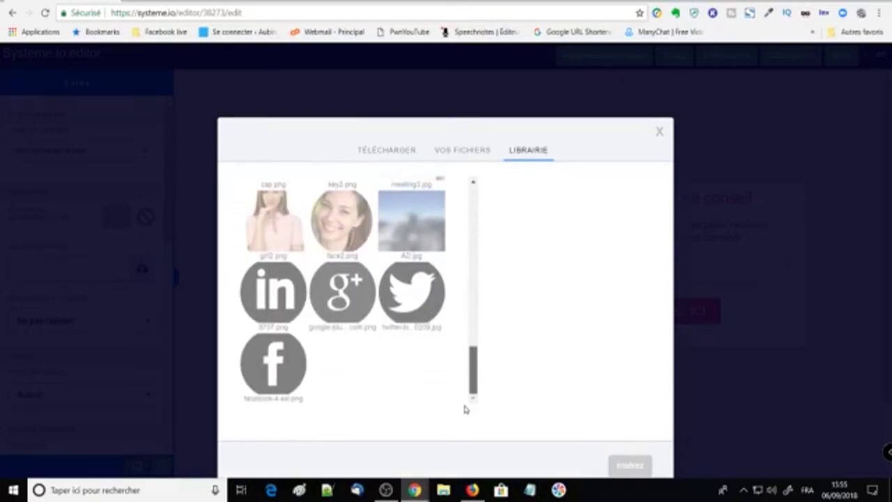
scroll(460, 356, "down", 10)
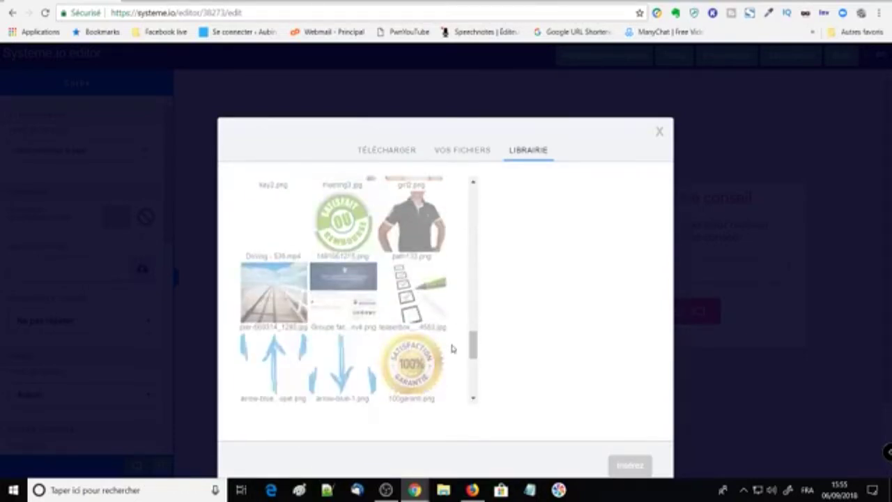
scroll(449, 343, "down", 10)
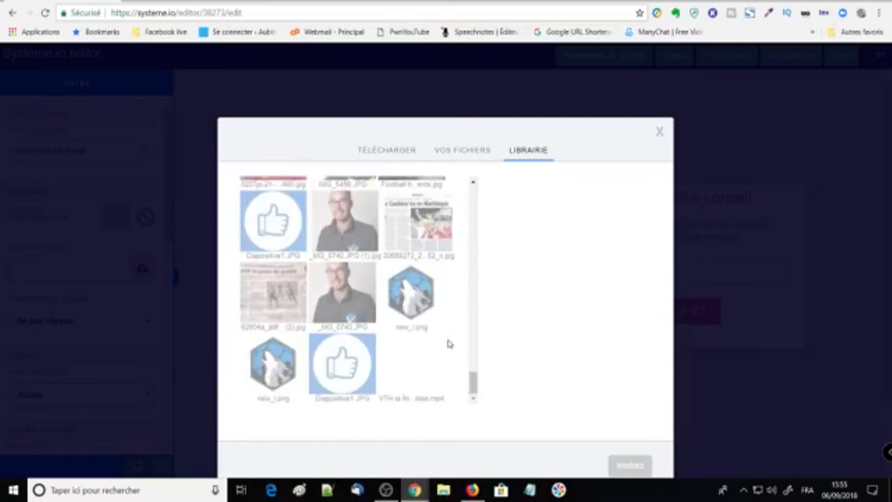
scroll(449, 343, "down", 10)
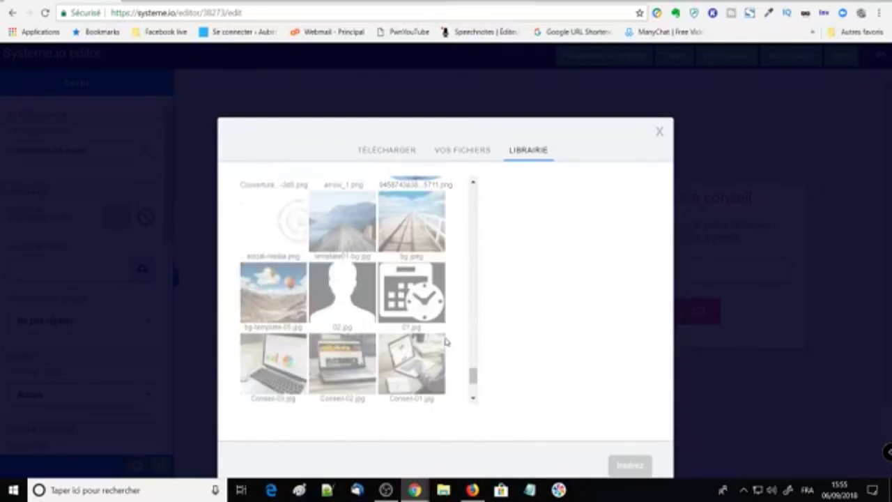
left_click(273, 293)
left_click(630, 465)
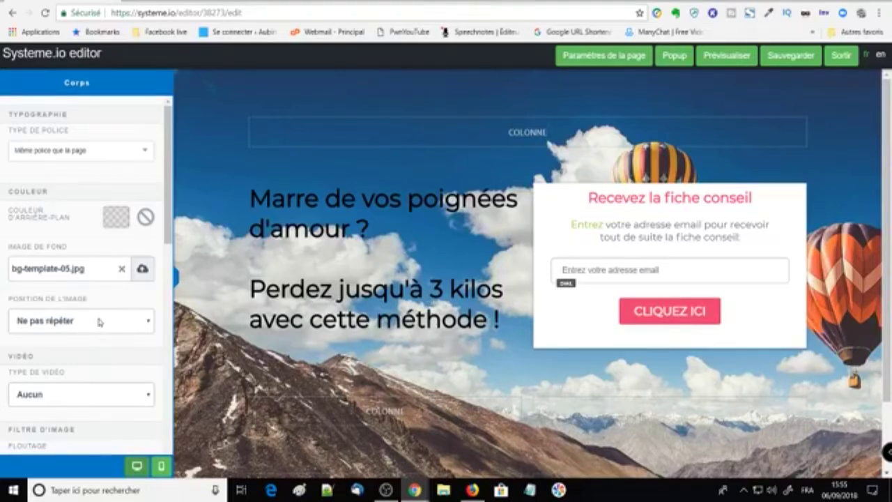
- Set the background image's position to fill 100% ("Remplir à 100% en largeur") and its blur to 2
left_click(86, 363)
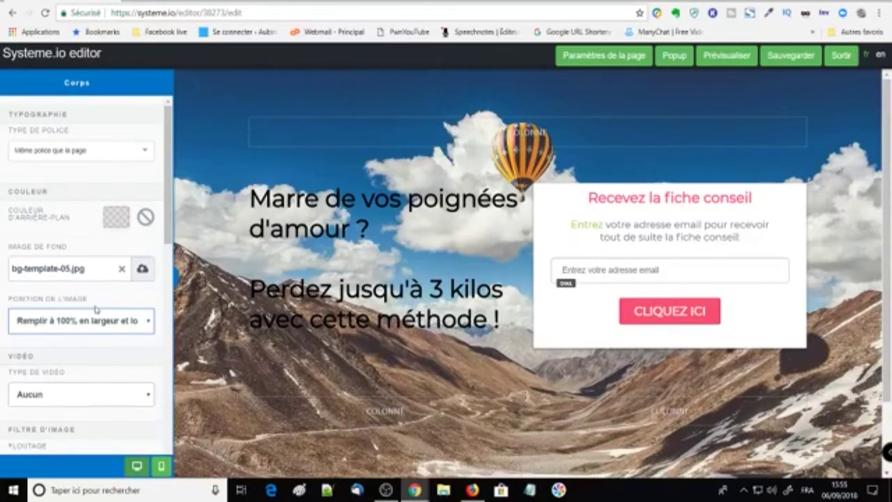
scroll(100, 311, "down", 3)
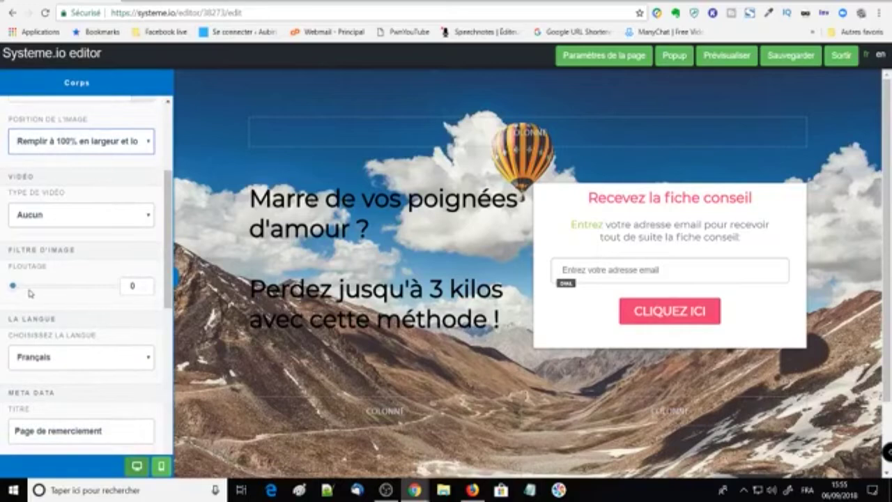
left_click(30, 289)
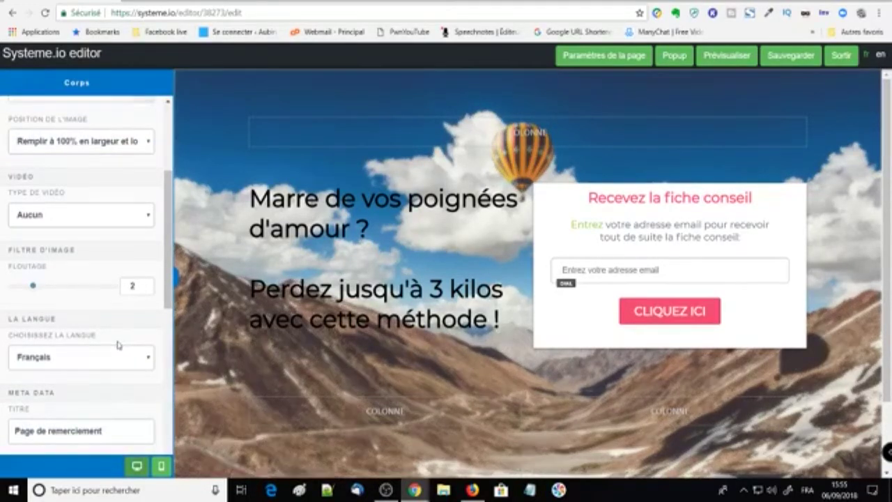
- Review the page's language, metadata, tracking code and search engine settings, keeping search engine visibility on Montrer
scroll(116, 344, "down", 3)
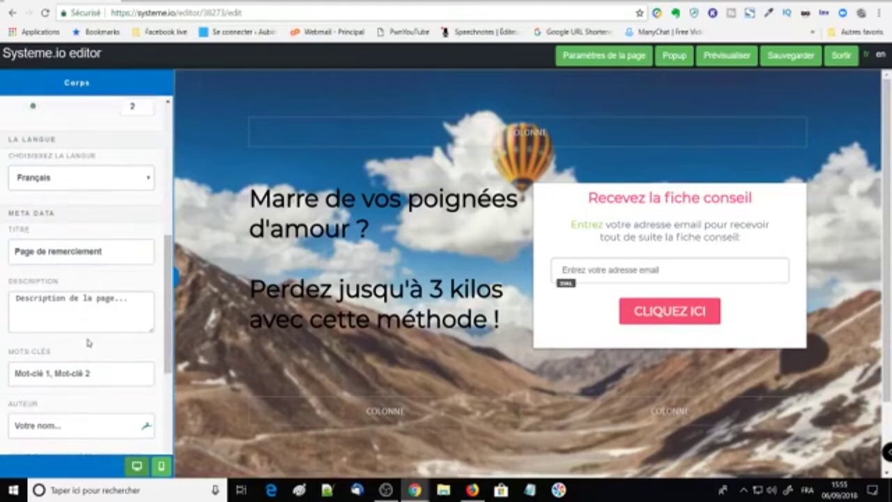
scroll(87, 335, "down", 3)
scroll(88, 336, "down", 1)
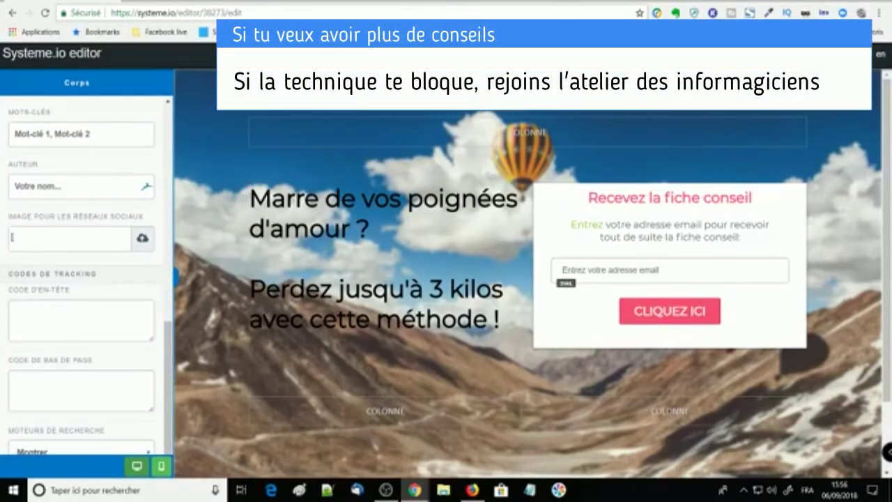
scroll(98, 265, "up", 3)
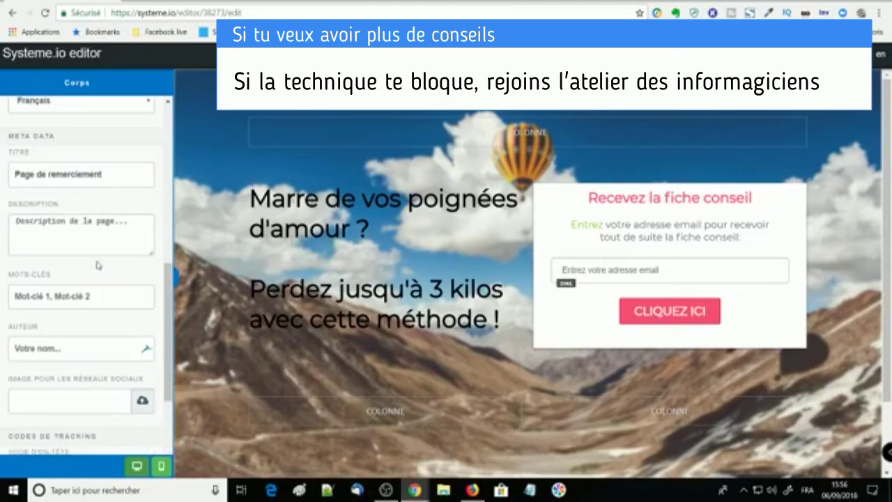
scroll(99, 265, "down", 3)
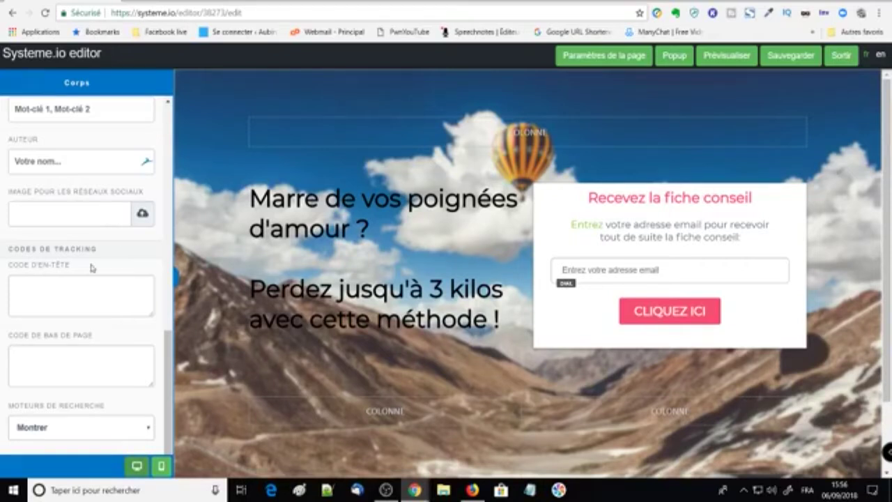
left_click(44, 429)
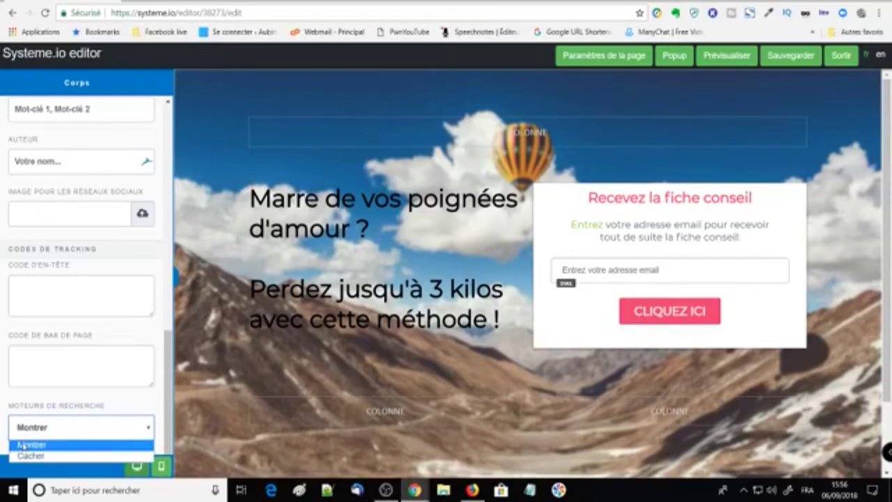
left_click(31, 445)
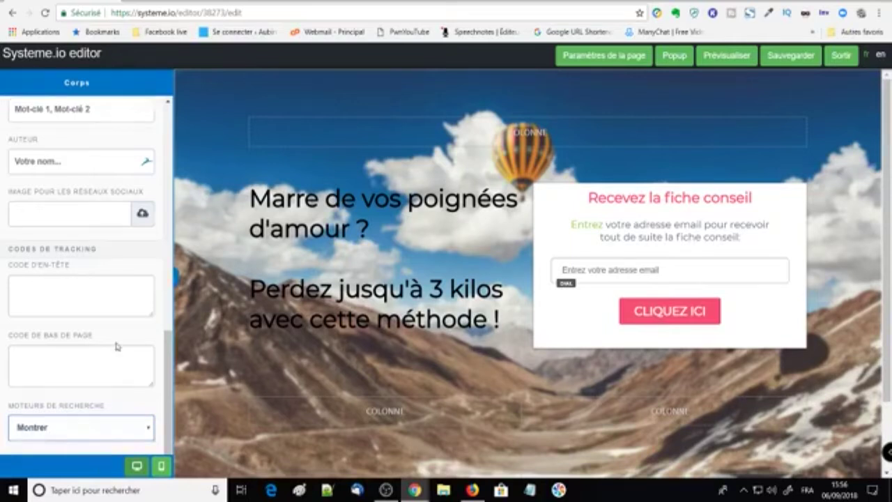
scroll(115, 347, "up", 10)
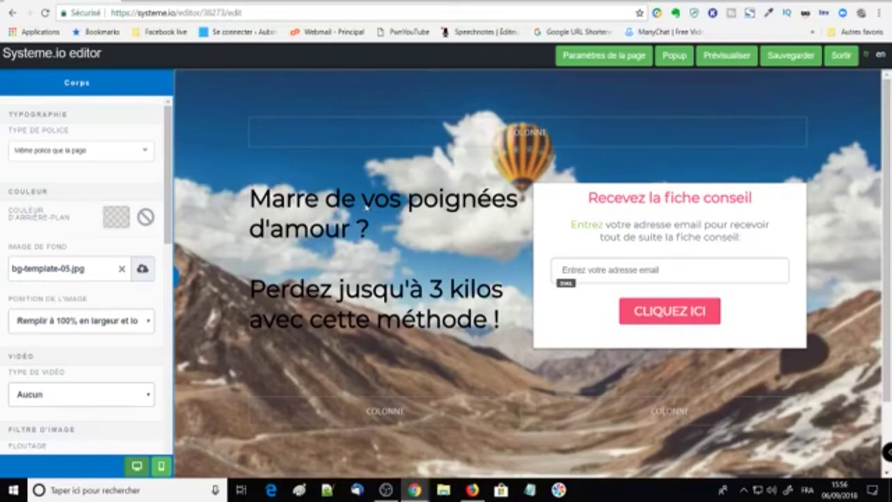
- Delete the two-column row containing the "Marre de vos poignées d'amour ?" headline and the email form
left_click(590, 195)
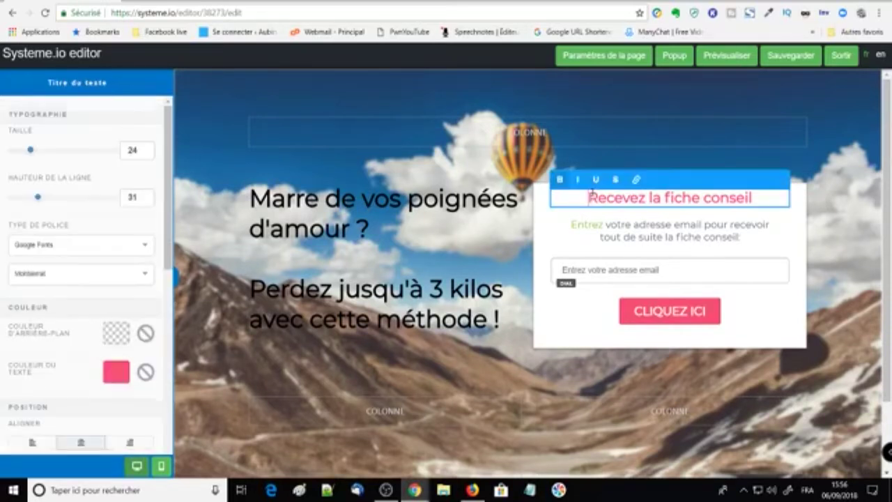
left_click(535, 196)
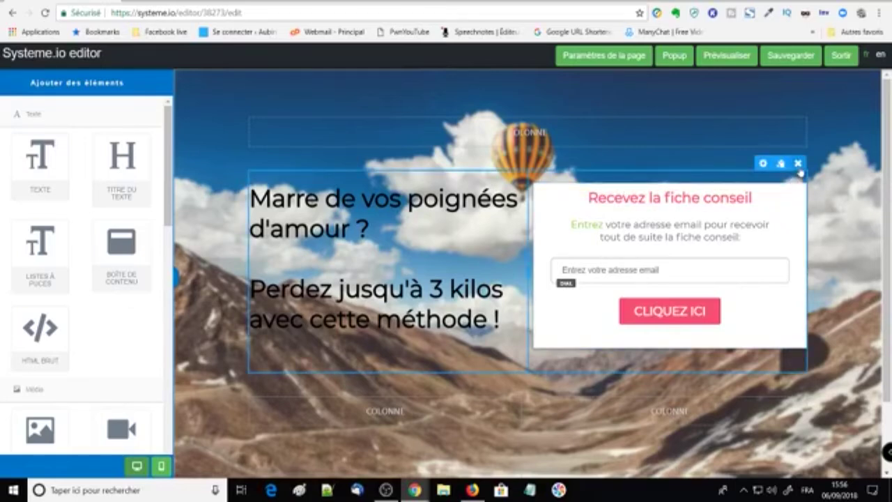
left_click(798, 164)
left_click(488, 81)
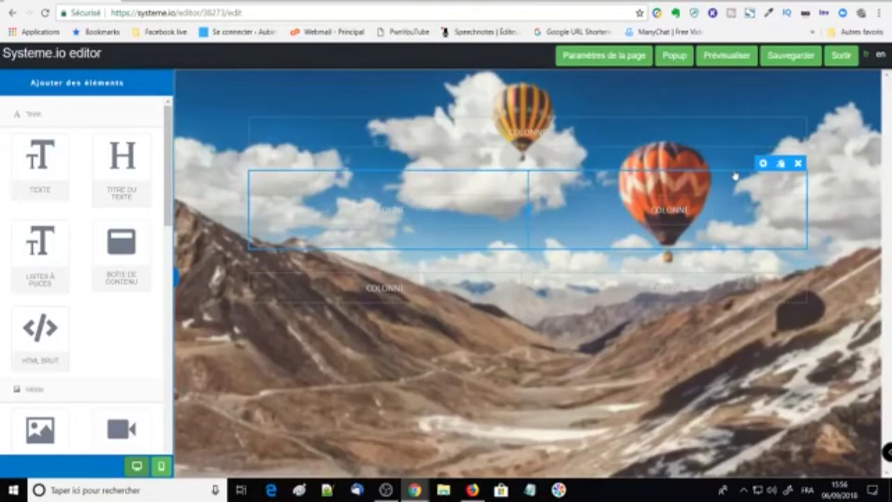
- Delete the two empty two-column rows and the empty single-column row from the page
left_click(799, 164)
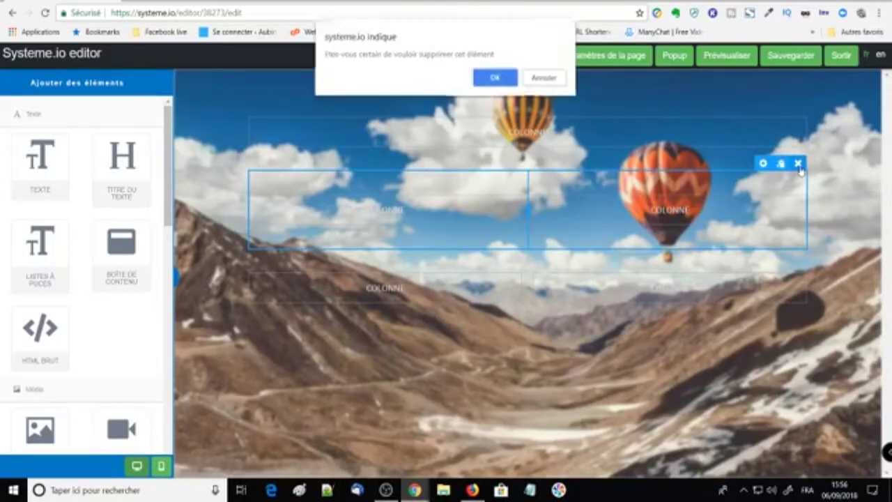
left_click(492, 80)
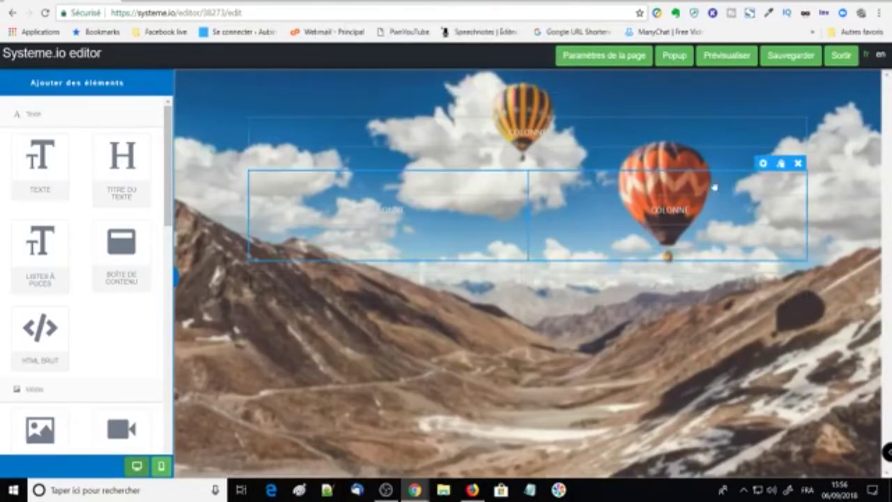
left_click(799, 164)
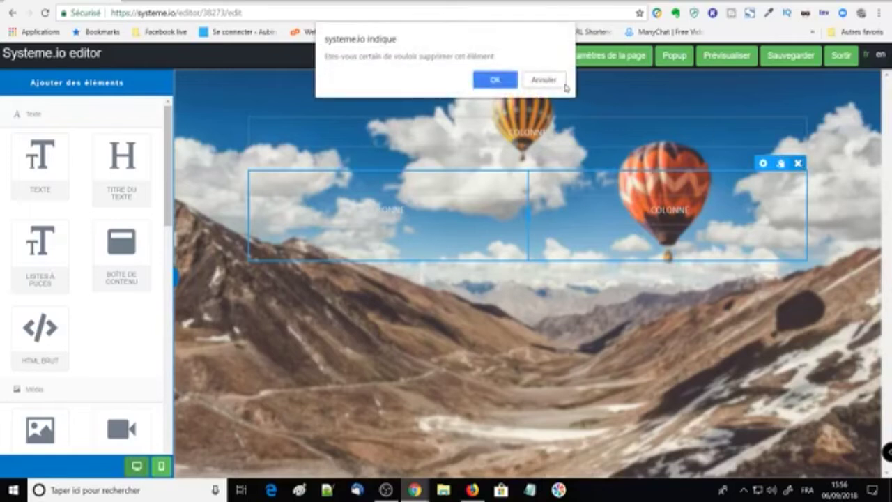
left_click(496, 81)
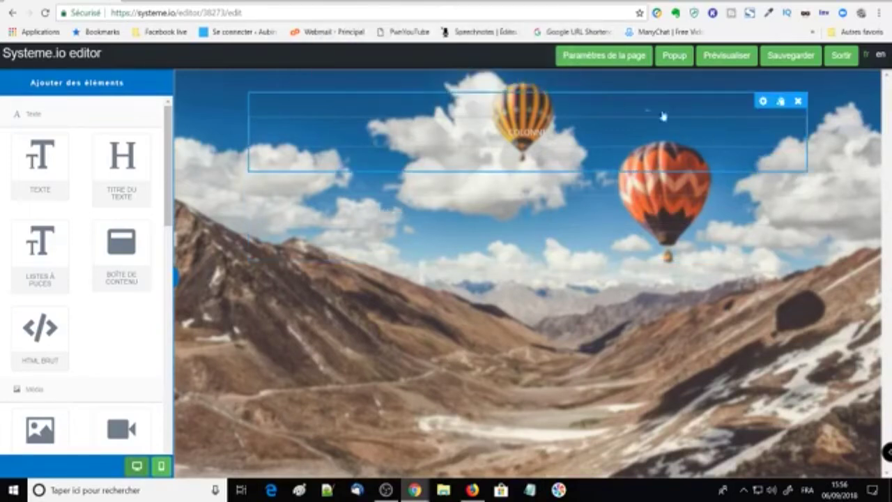
left_click(799, 102)
left_click(496, 82)
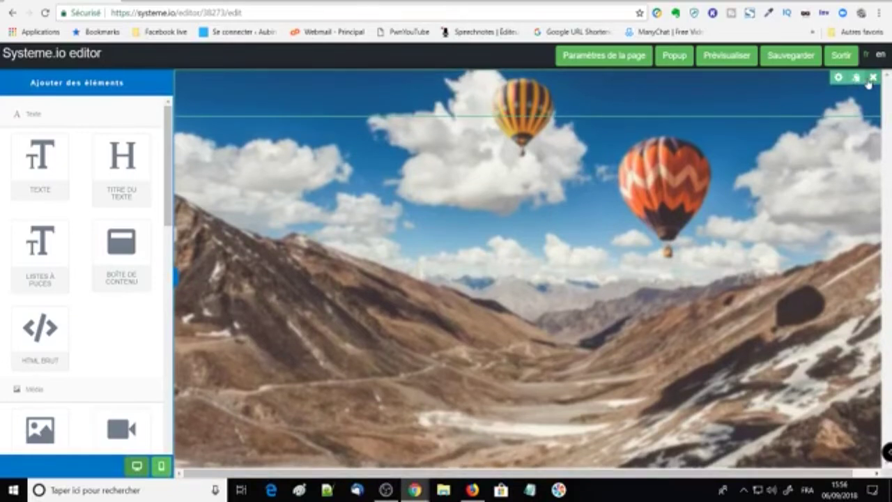
- Delete the remaining empty section and exit the page editor without saving the changes
left_click(872, 78)
left_click(494, 81)
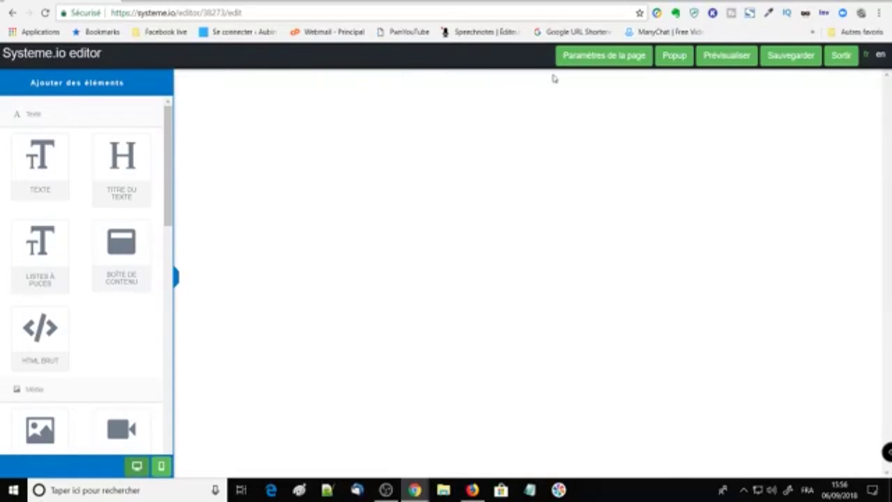
left_click(836, 58)
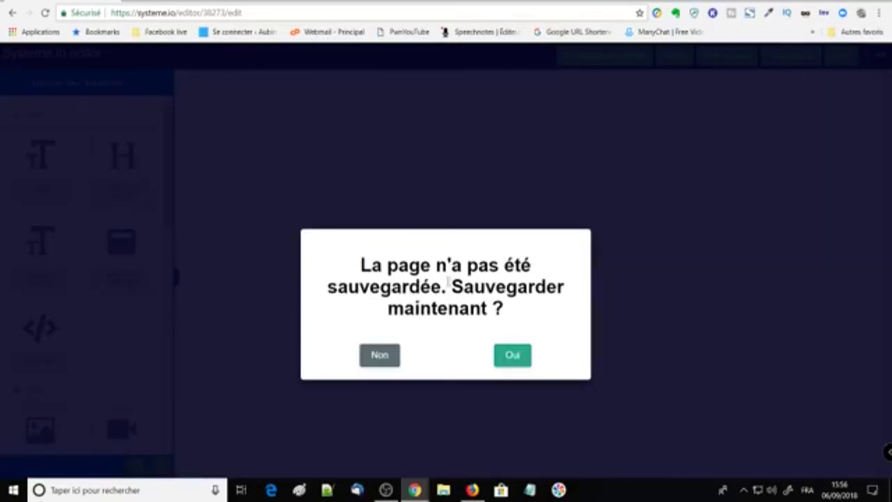
left_click(376, 355)
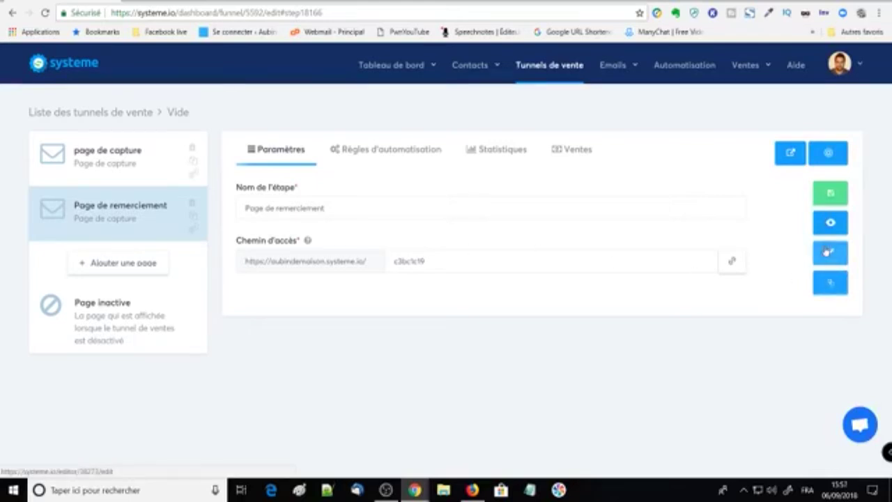
- Reopen the Page de remerciement in the page editor, look through the available elements and open the page settings
left_click(827, 253)
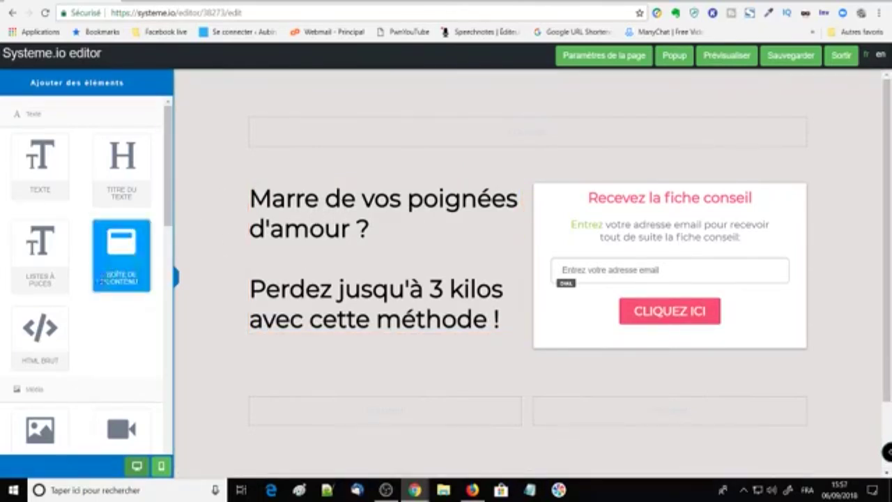
scroll(98, 310, "down", 2)
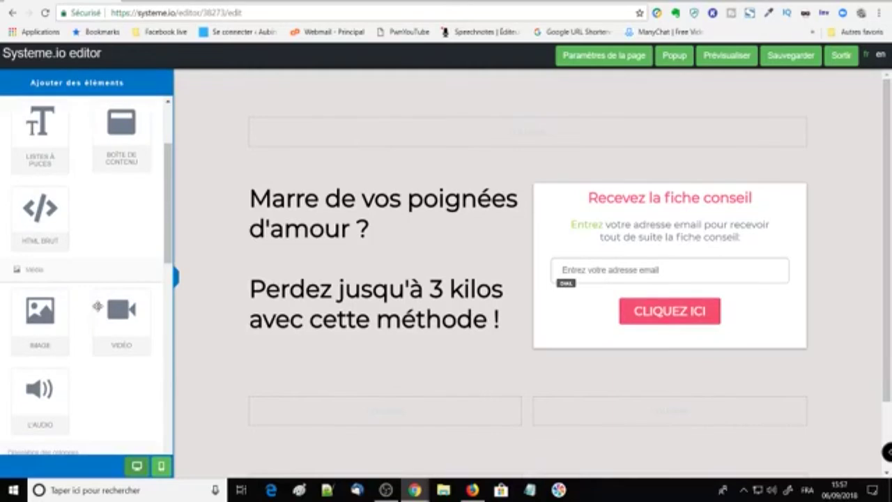
scroll(97, 307, "down", 2)
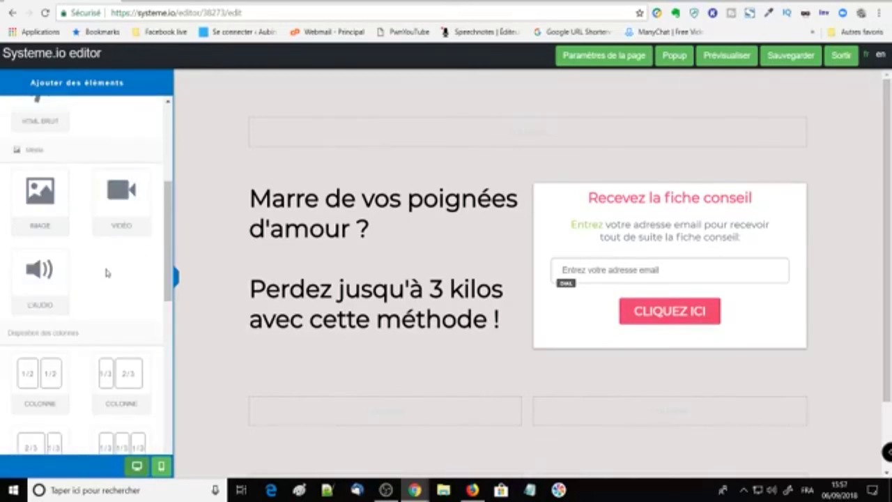
scroll(104, 261, "down", 1)
scroll(104, 262, "up", 2)
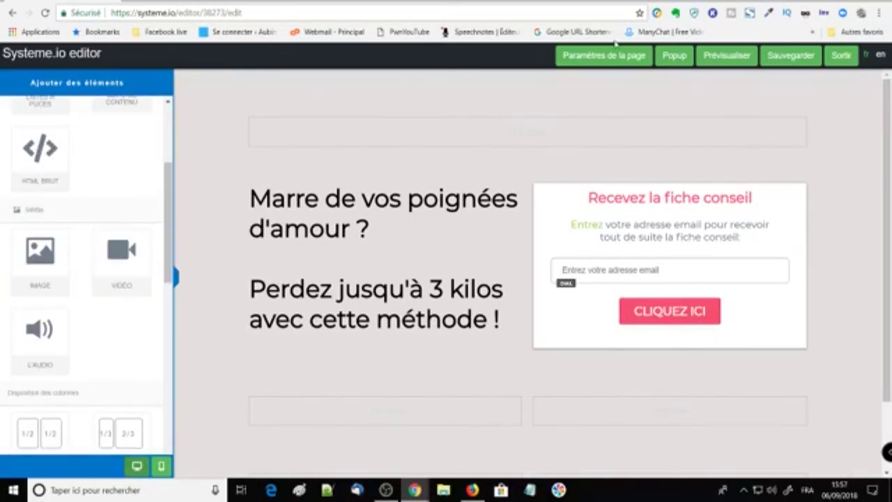
left_click(610, 57)
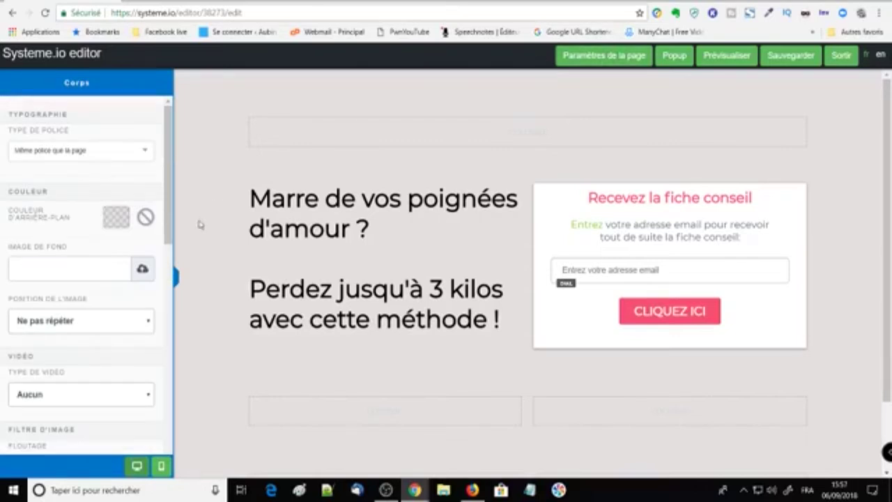
- Set the page body's background image to bg-template-05.jpg from the image library
left_click(142, 271)
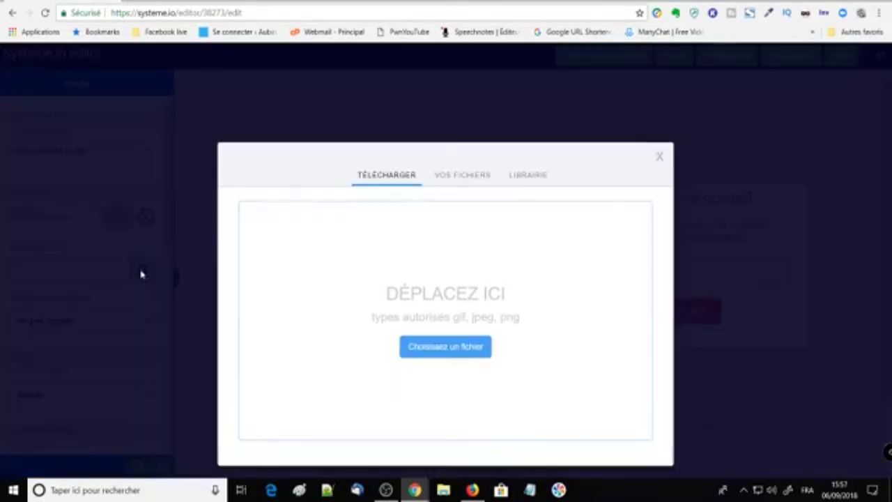
left_click(529, 176)
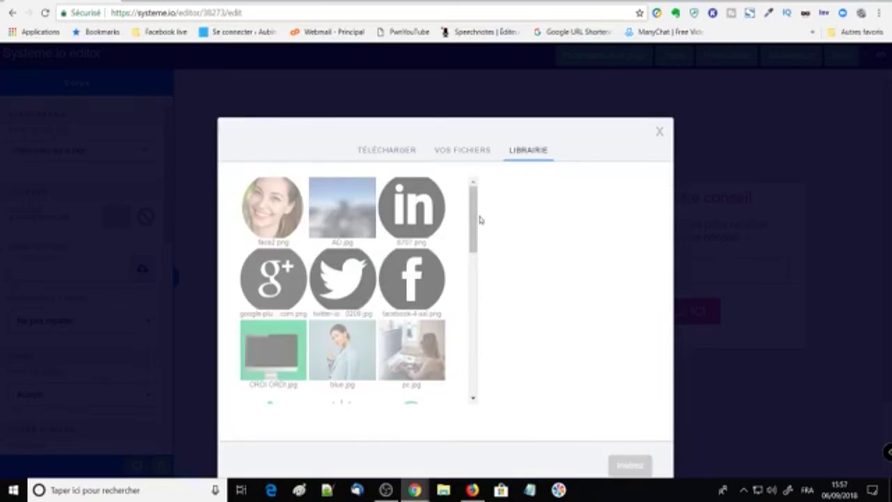
left_click_drag(474, 221, 454, 341)
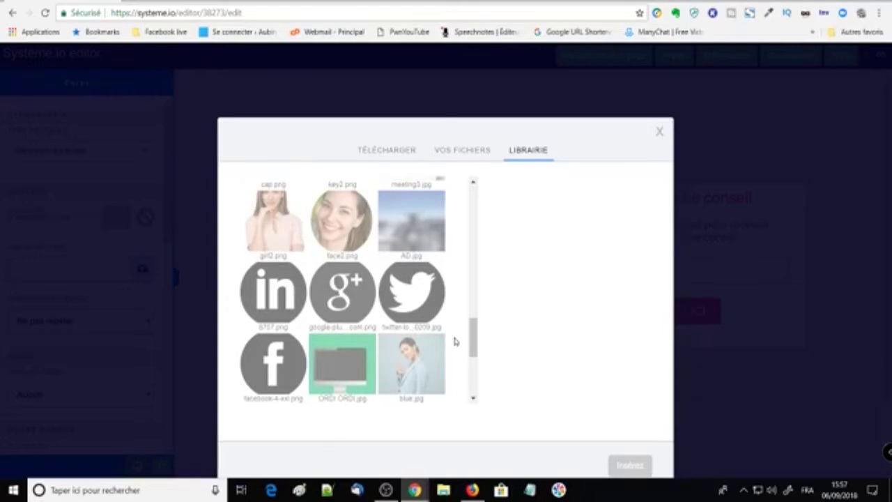
scroll(455, 341, "down", 3)
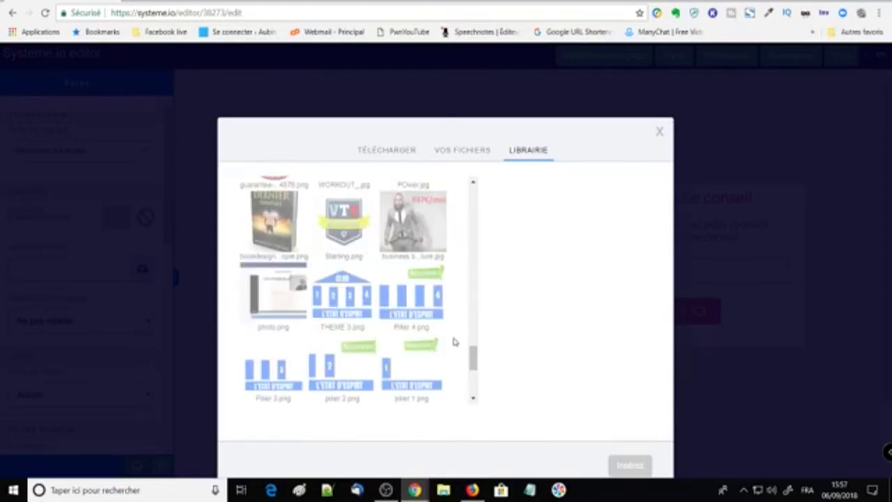
scroll(453, 342, "down", 10)
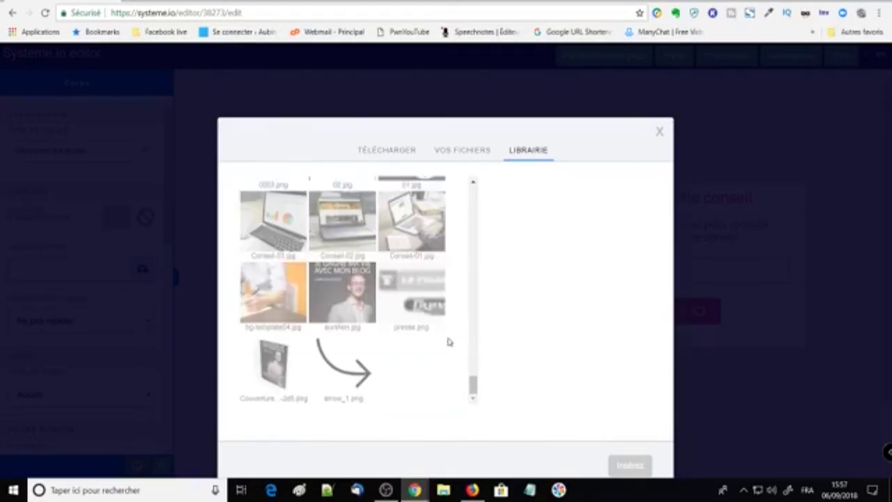
scroll(449, 340, "down", 2)
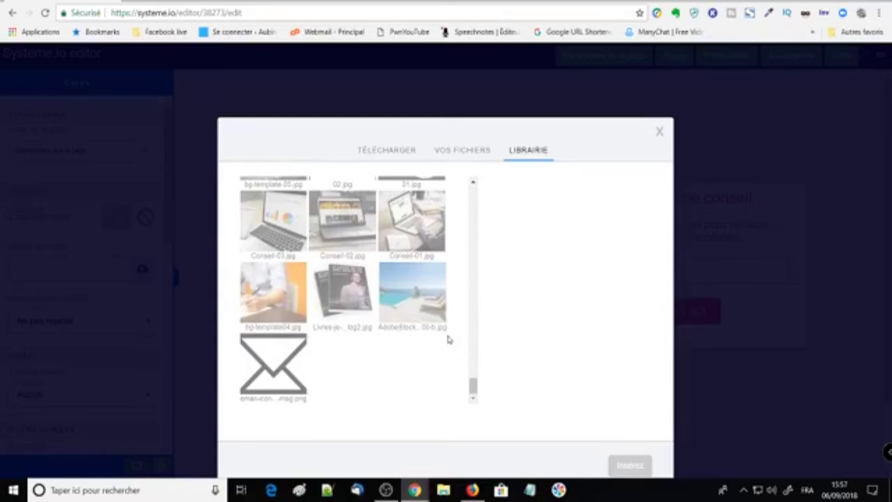
scroll(333, 312, "up", 2)
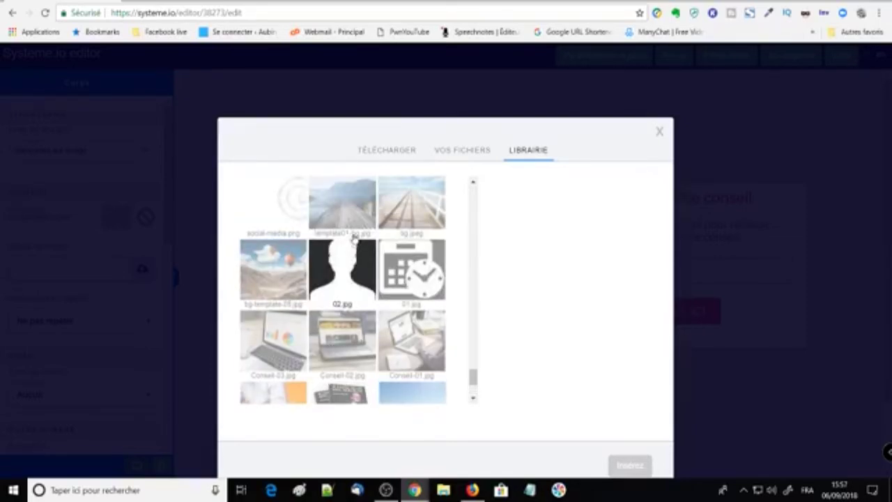
left_click(273, 271)
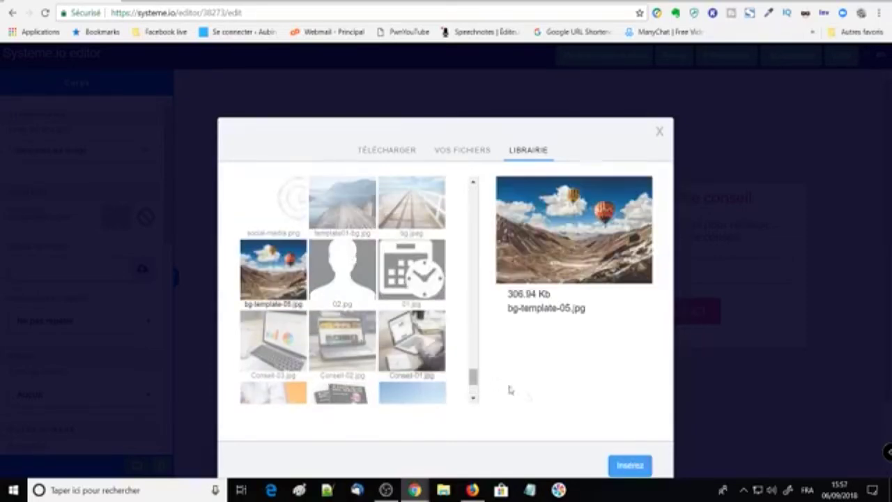
left_click(630, 465)
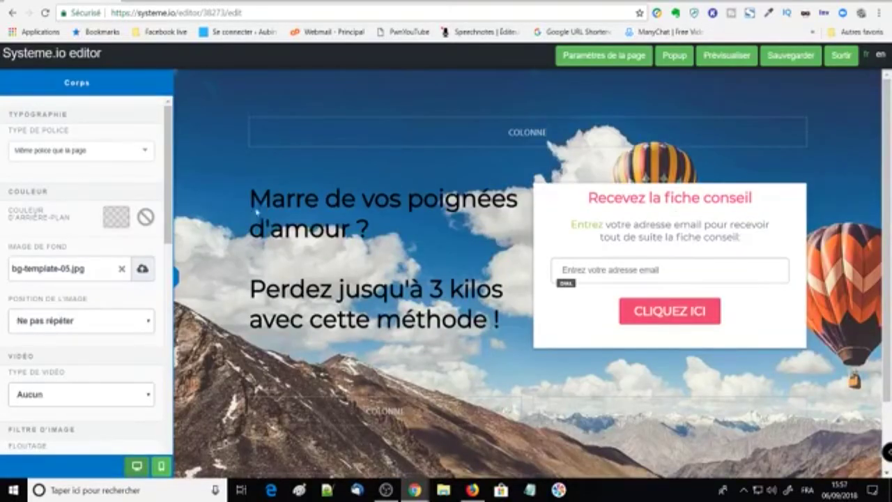
- Delete the row containing the "Marre de vos poignées d'amour ?" headline and email form, plus one empty two-column row
left_click(567, 204)
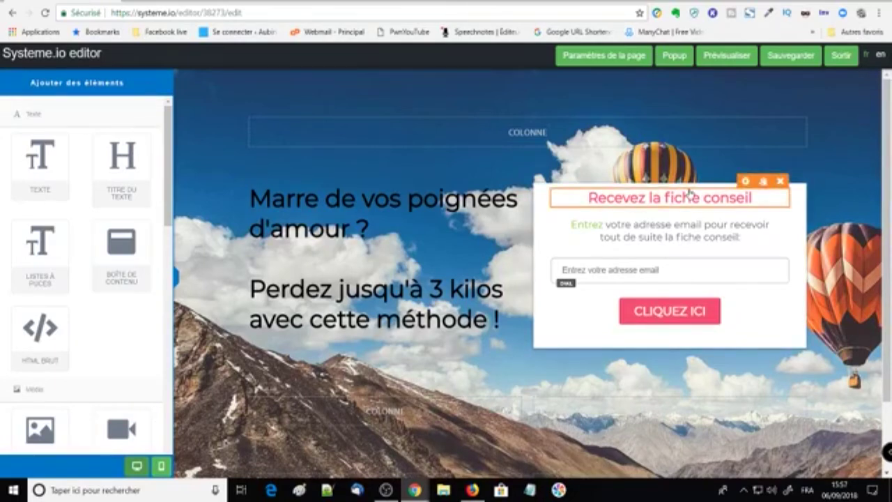
left_click(780, 180)
left_click(491, 79)
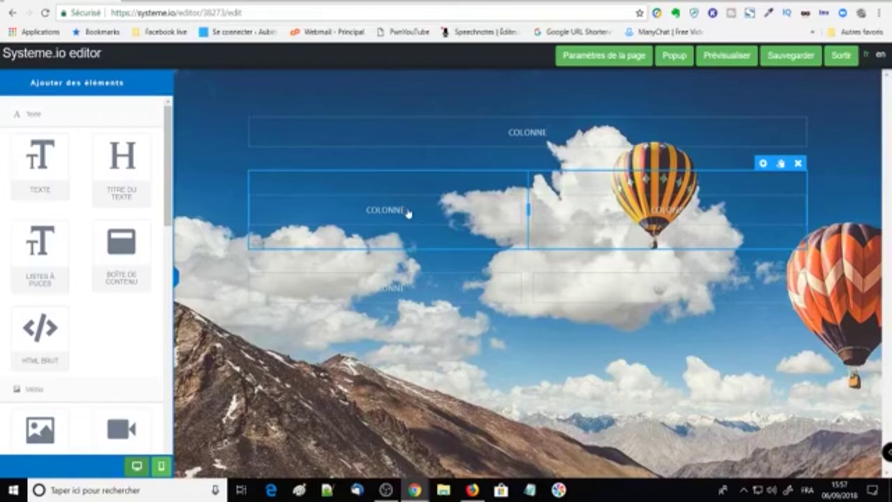
left_click(798, 162)
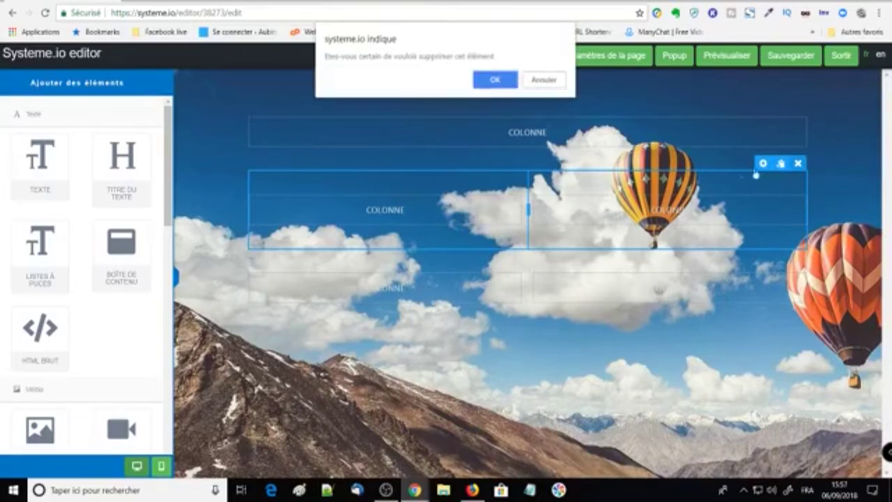
left_click(492, 80)
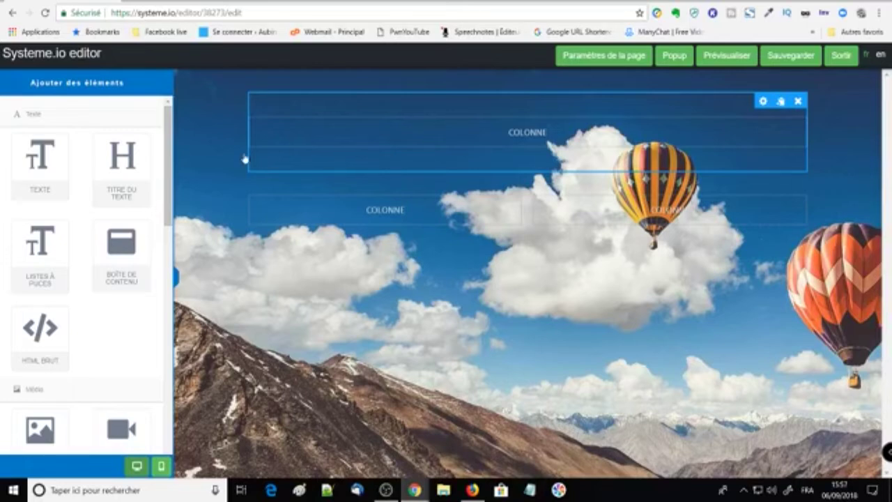
- Add a title element to the single-column row with the text "Vous allez recevoir votre cadeau dans votre boite mail"
left_click_drag(123, 163, 358, 135)
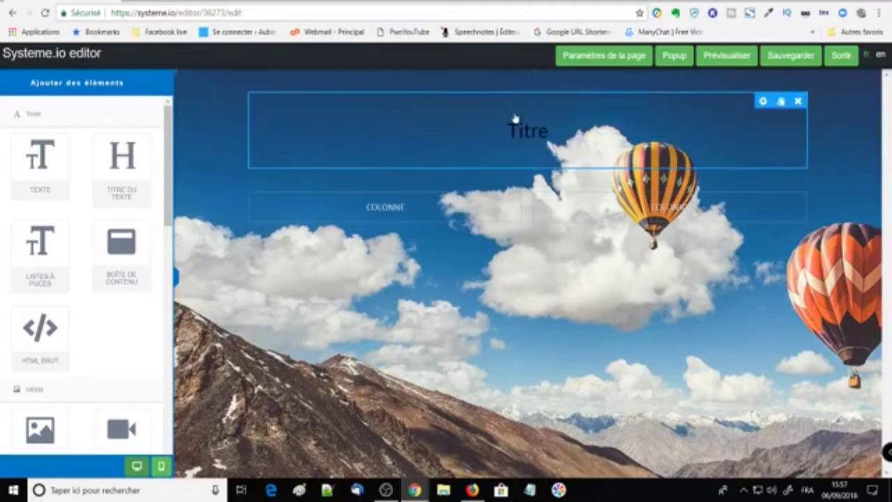
left_click(512, 129)
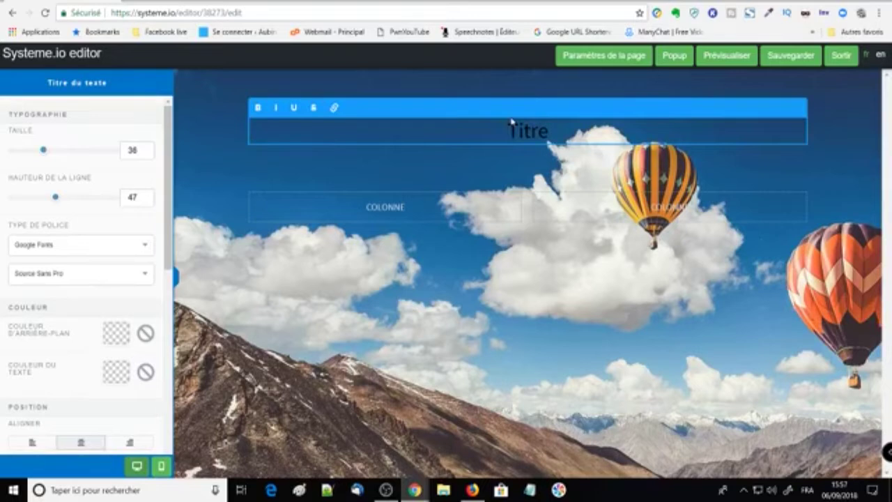
key("Delete")
key("Delete")
key("Delete")
key("Delete")
key("Delete")
type("Vous allez")
type("rec")
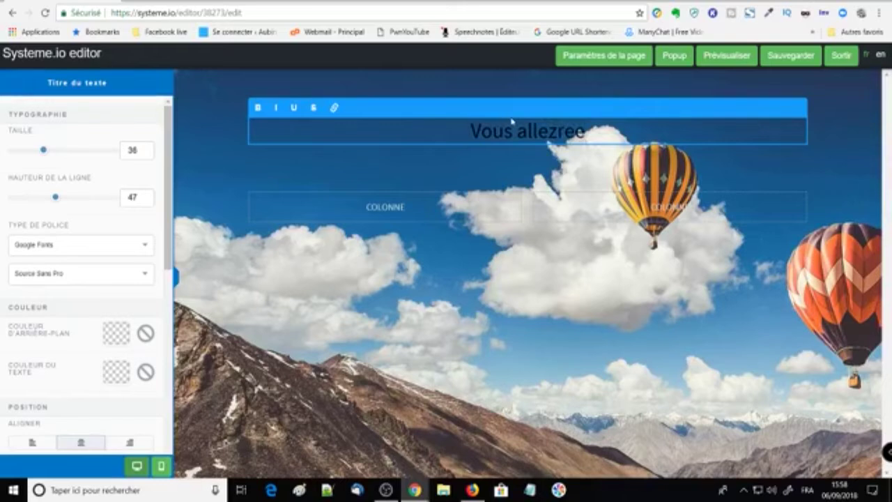
key("BackSpace")
key("BackSpace")
key("BackSpace")
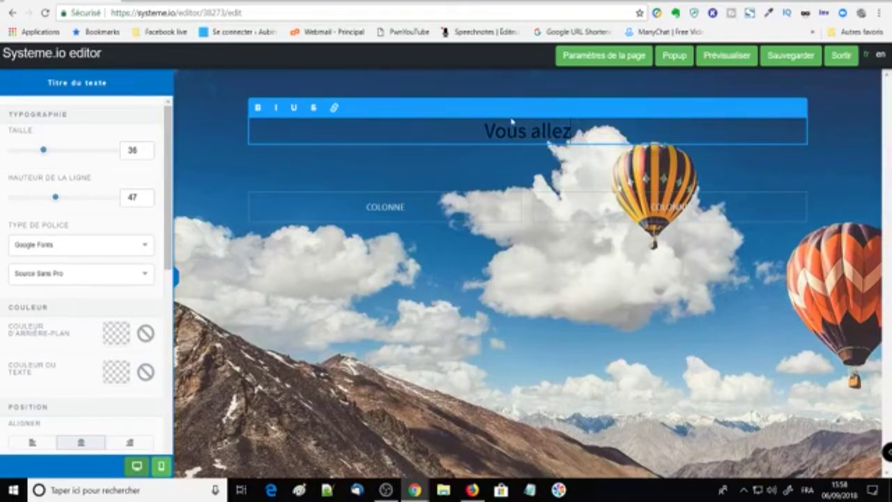
type("recevoir")
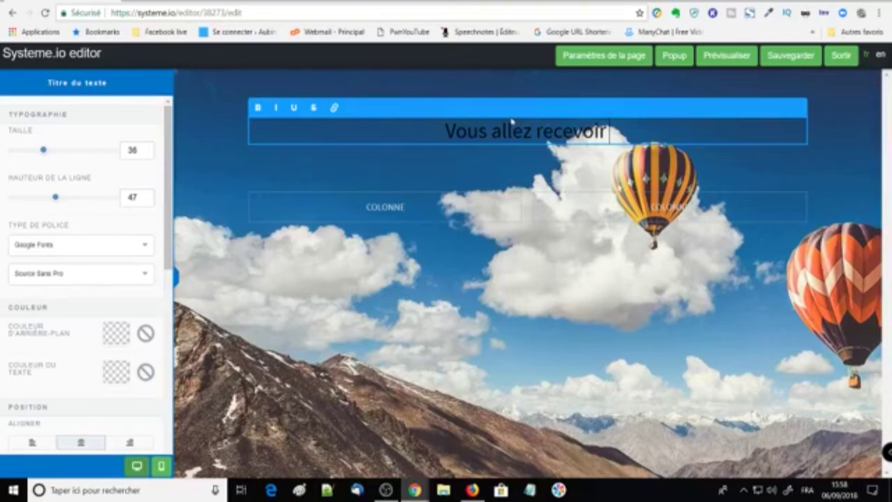
type(" votre cadeau")
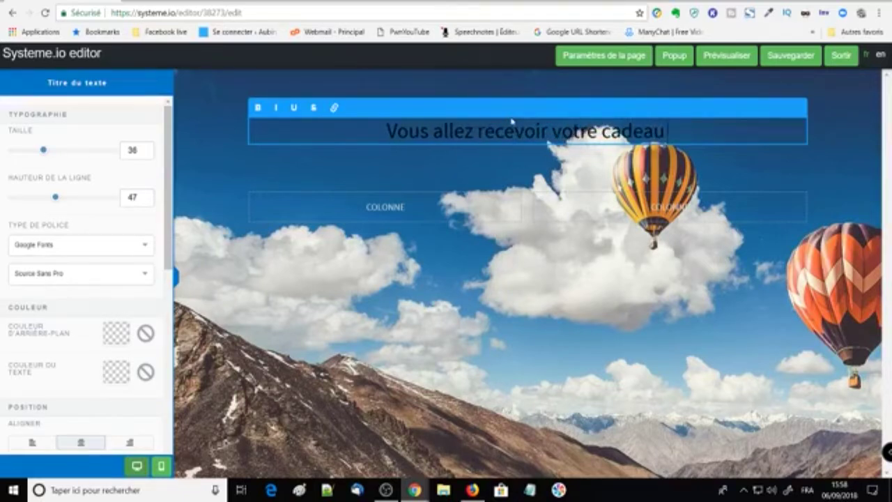
type(" dans")
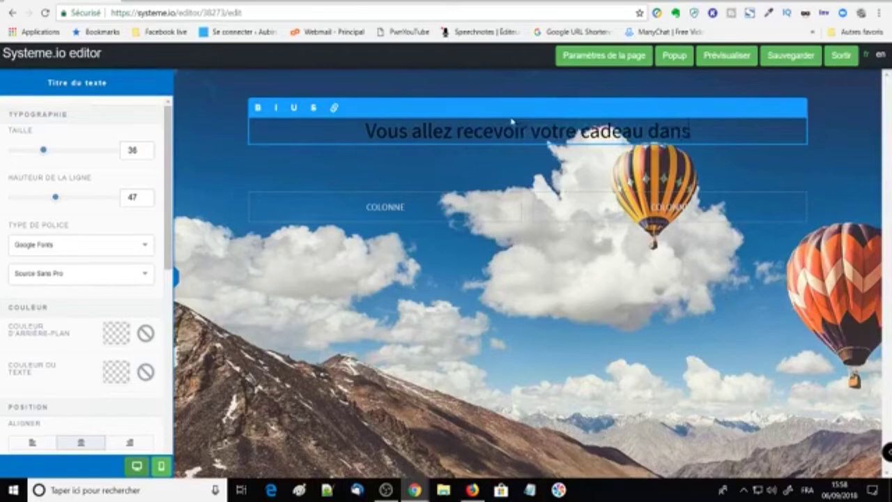
type(" votre boite mail")
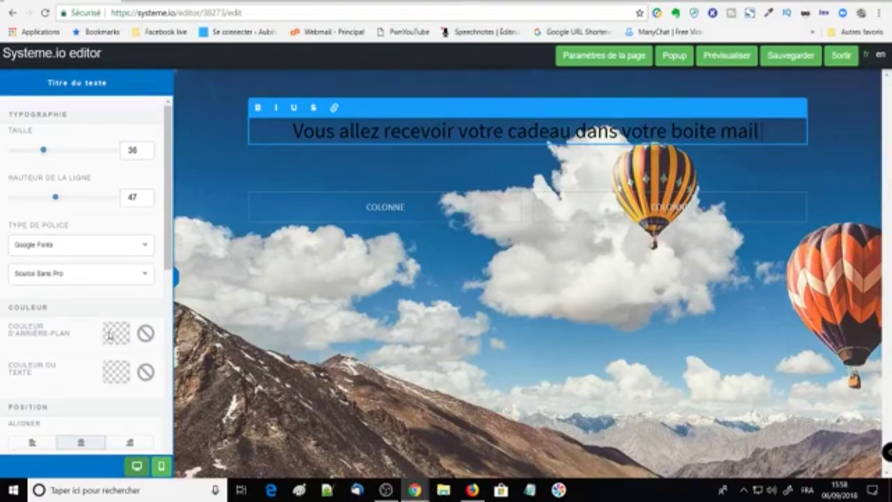
- Try to set the title's text color to white
left_click(113, 371)
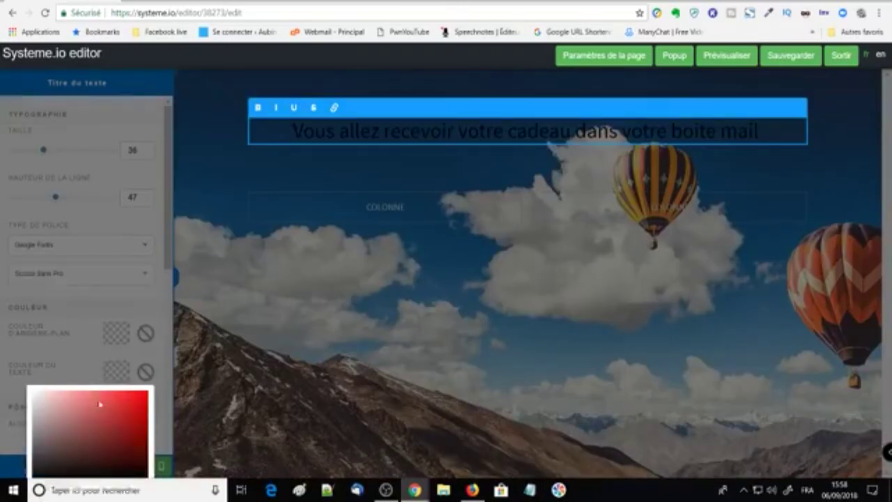
scroll(98, 398, "down", 3)
left_click(126, 372)
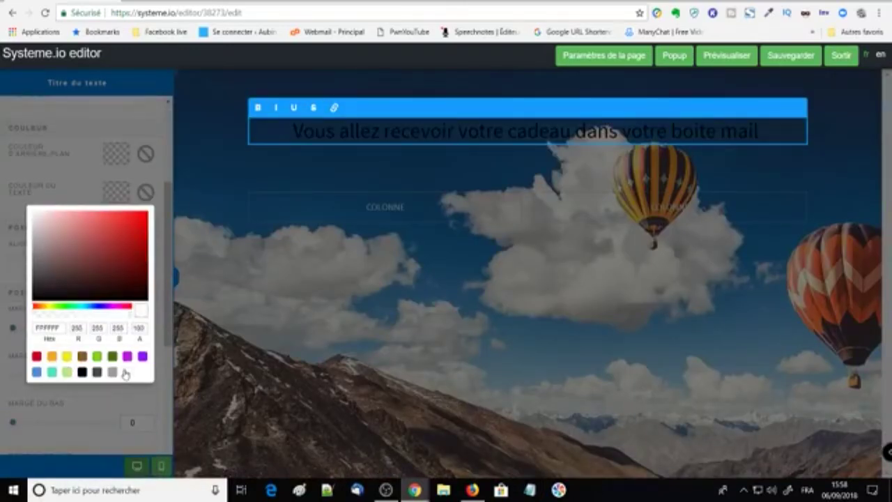
left_click(341, 325)
left_click_drag(764, 131, 208, 185)
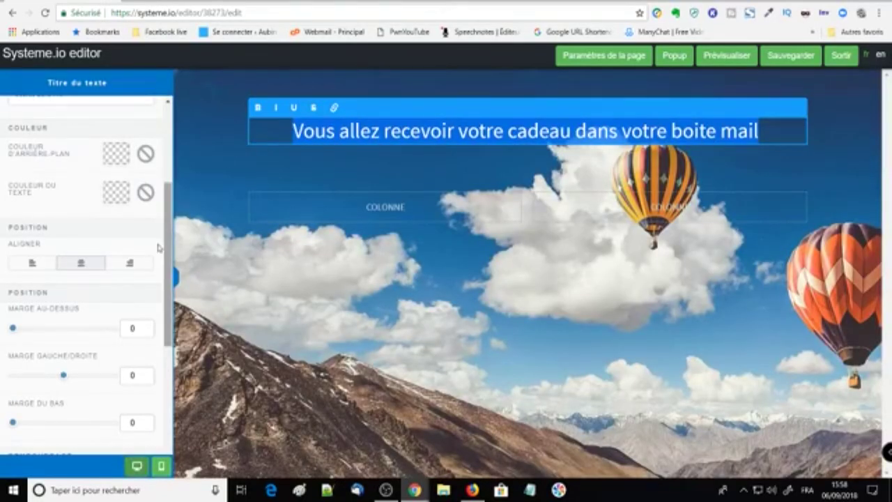
left_click(118, 193)
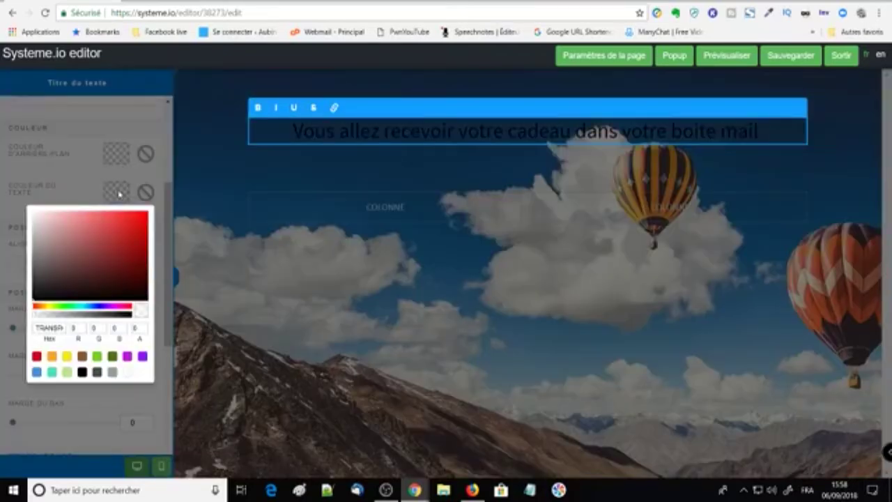
left_click(128, 372)
left_click(284, 322)
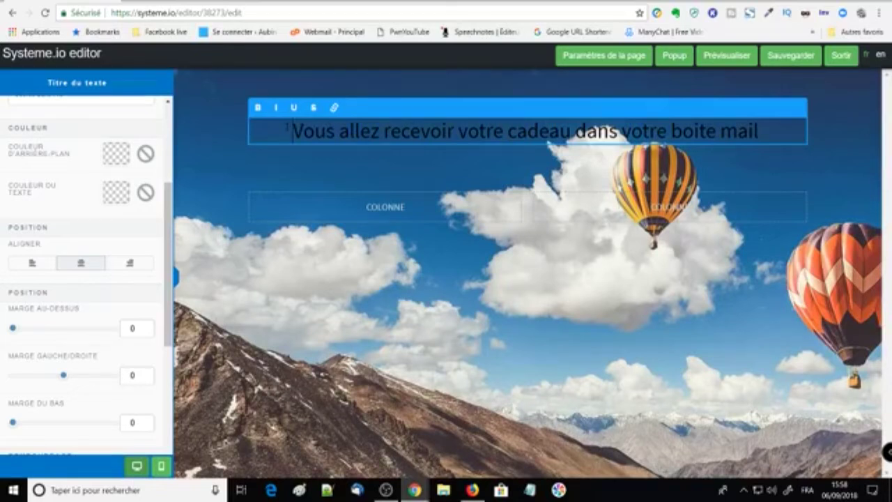
- Clear the title's text color setting and set the color to white (FFFFFF)
triple_click(287, 126)
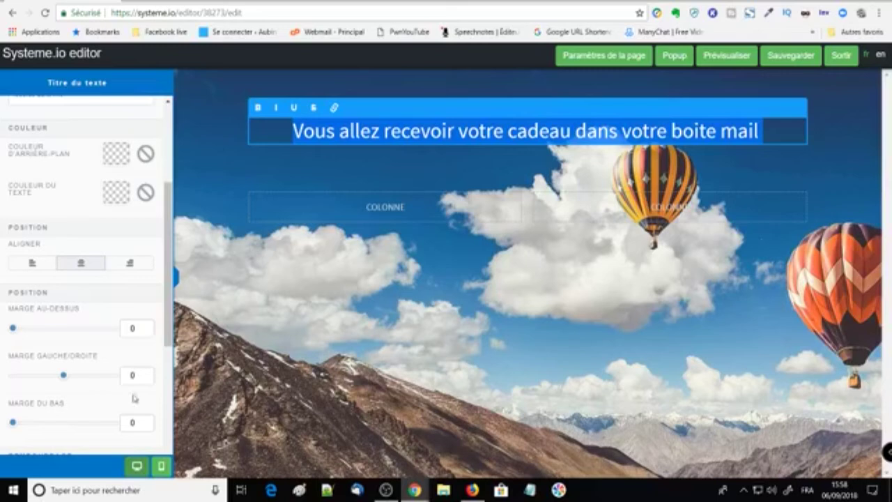
scroll(108, 331, "down", 4)
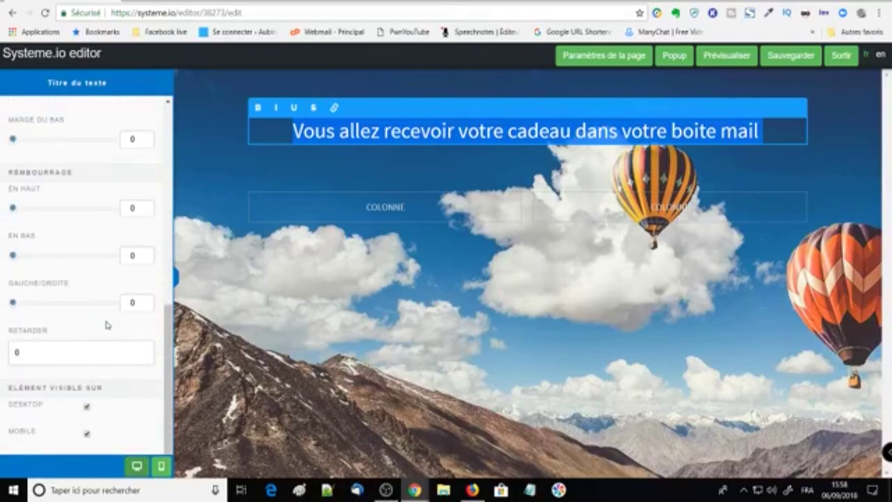
scroll(106, 325, "up", 5)
scroll(132, 300, "down", 1)
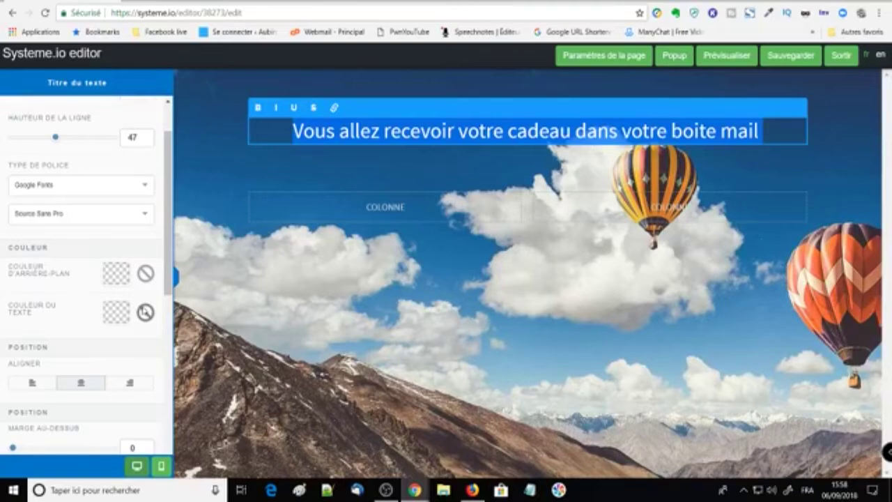
left_click(145, 313)
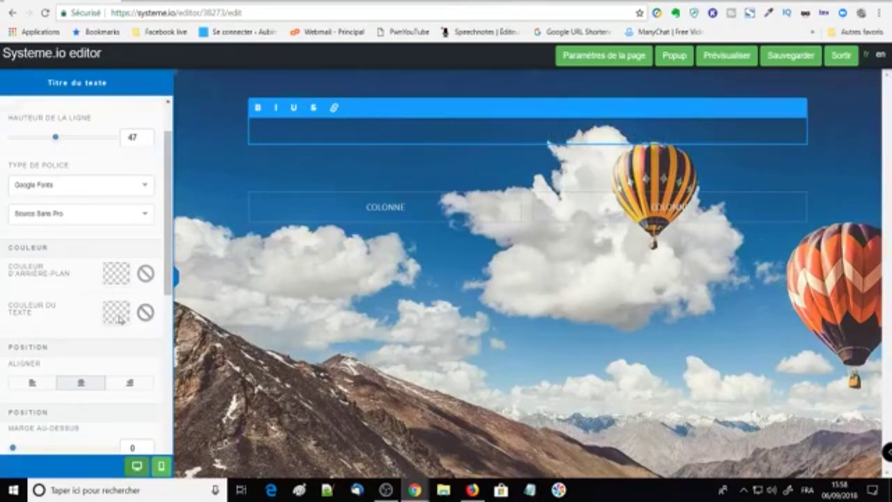
left_click(117, 312)
scroll(101, 409, "down", 3)
scroll(101, 409, "down", 2)
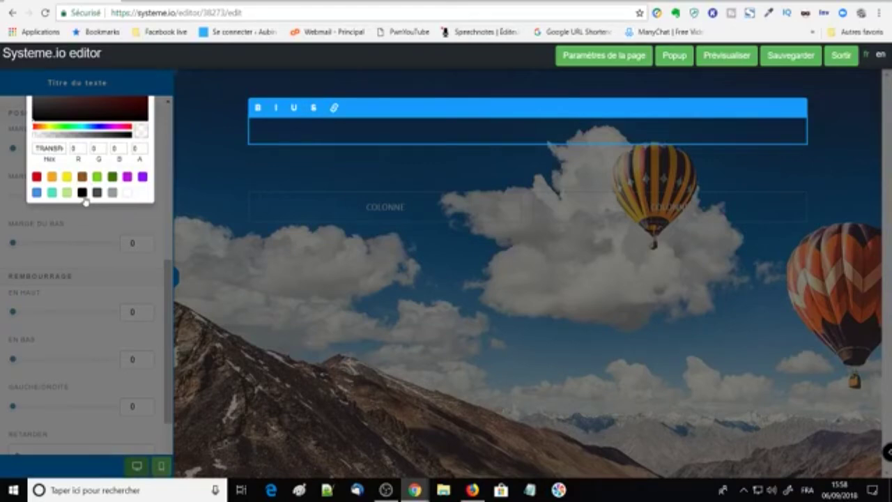
left_click(127, 193)
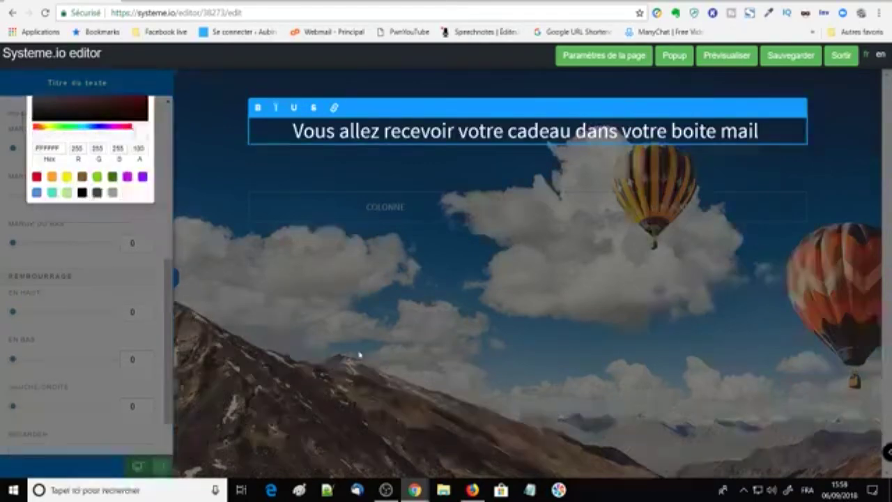
left_click(362, 352)
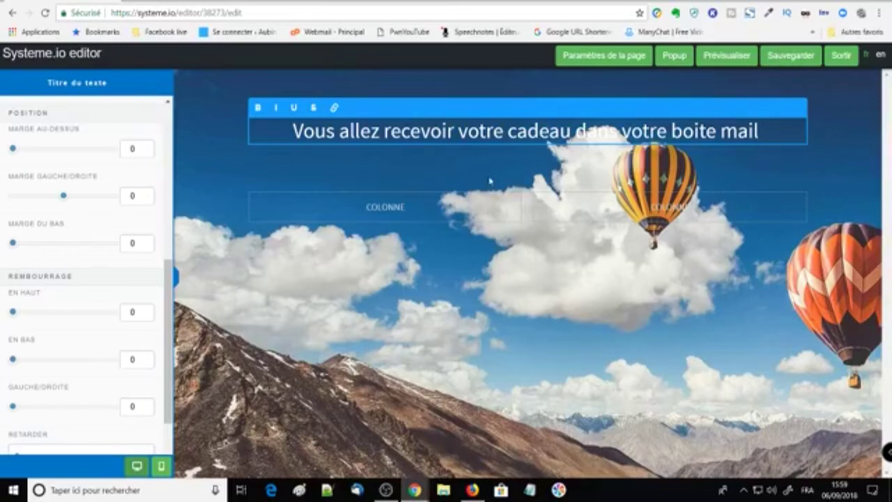
- Add a second line reading "Vérifier dans vos spams" to the white title of the thank-you page
left_click(488, 210)
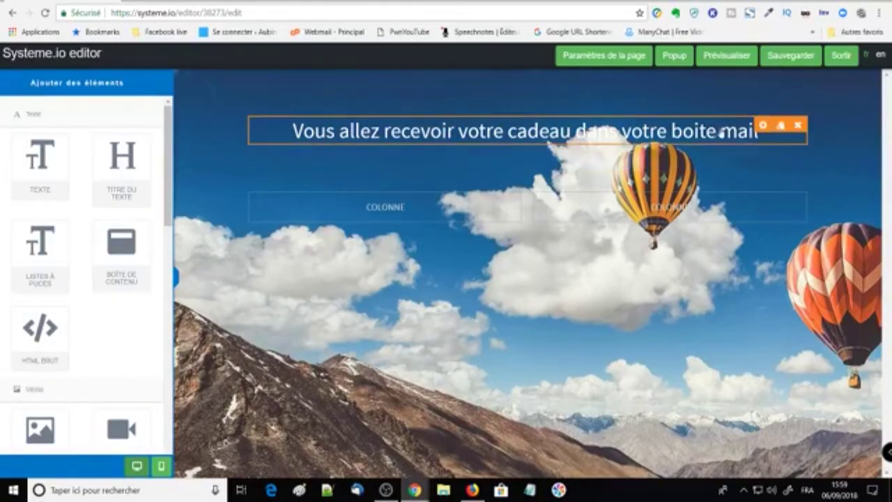
double_click(681, 132)
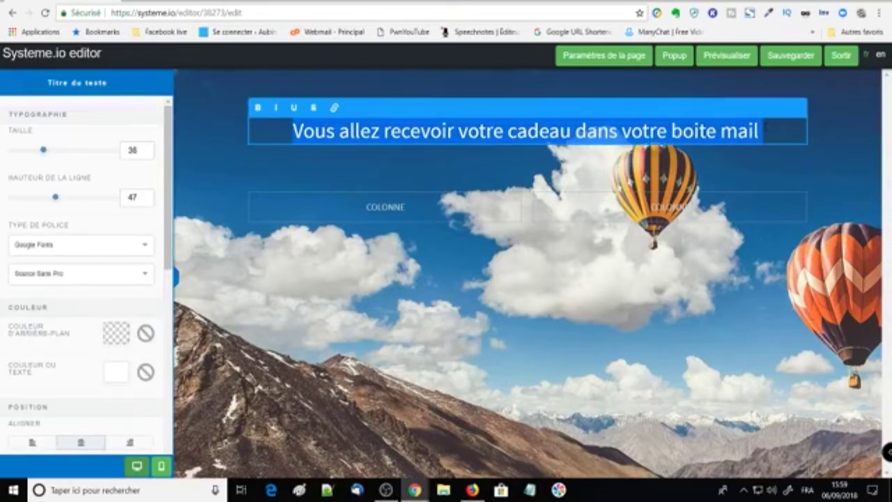
left_click(764, 130)
key("Return")
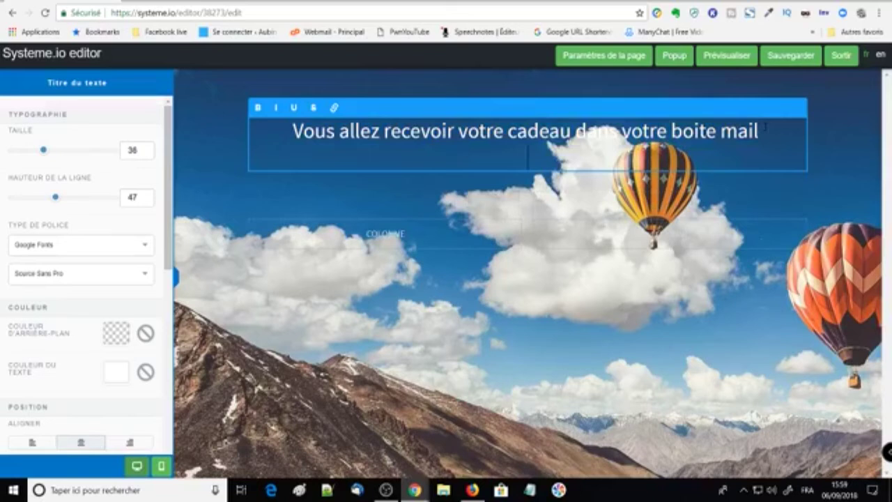
type("Vérifier")
type("dans")
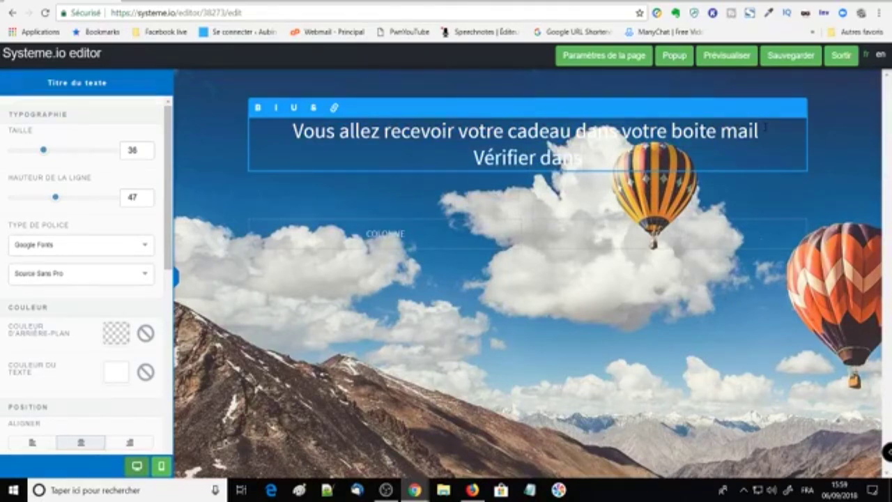
type("vos spams")
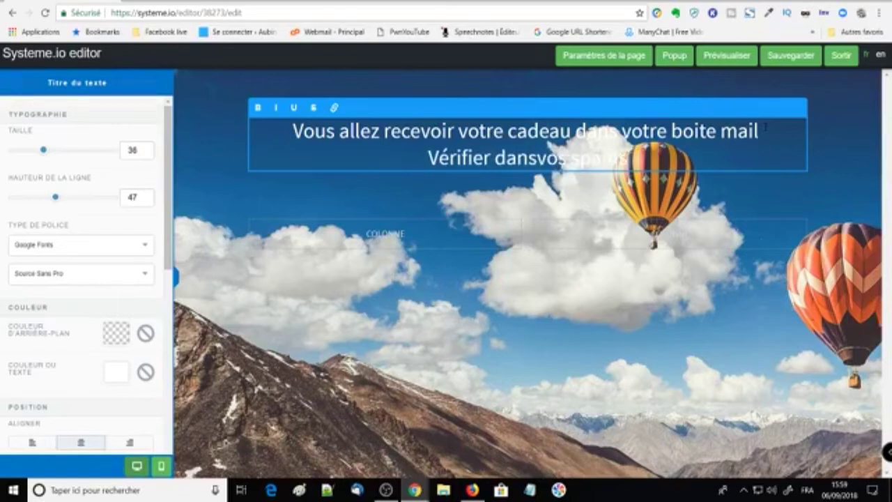
key("Left")
key("Left")
key("Left")
key("Left")
key("Left")
key("Left")
key("Left")
key("Left")
key("Left")
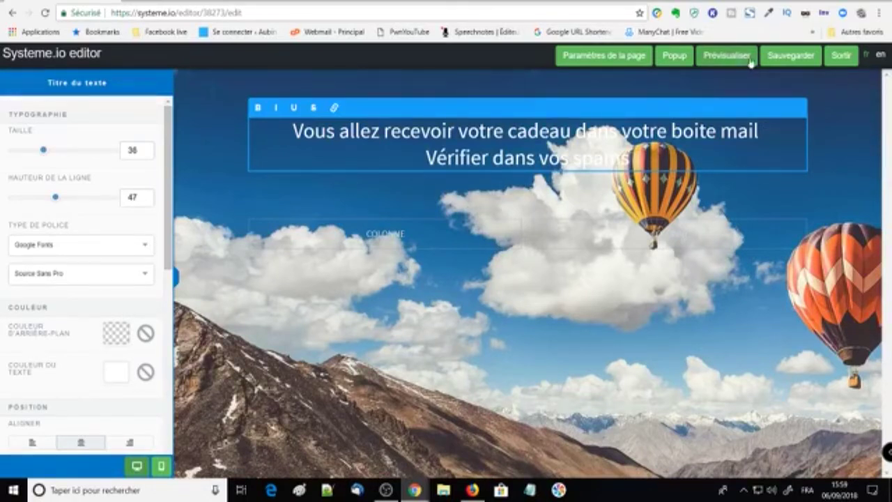
- Save the thank-you page, exit its editor and open the "page de capture" step for editing
left_click(784, 55)
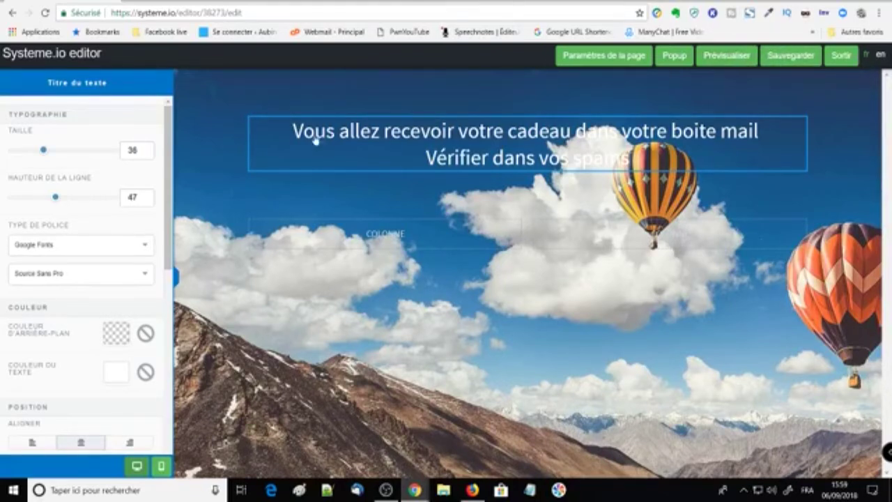
left_click(848, 59)
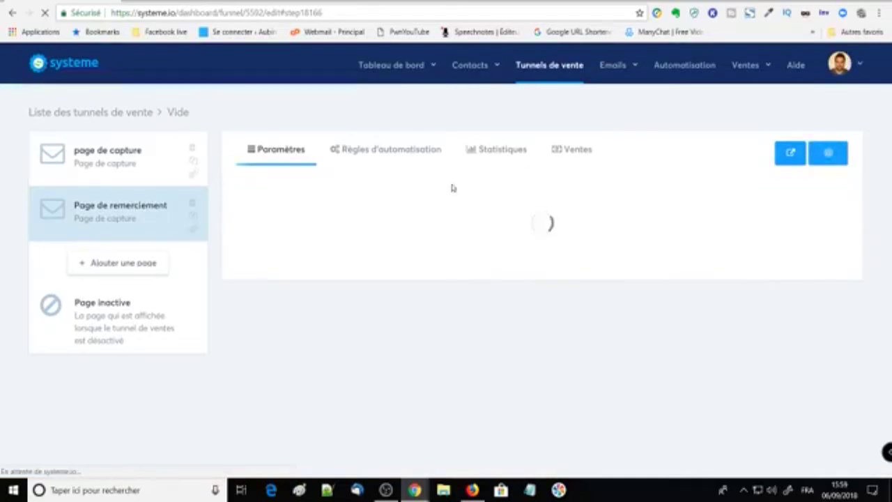
left_click(129, 165)
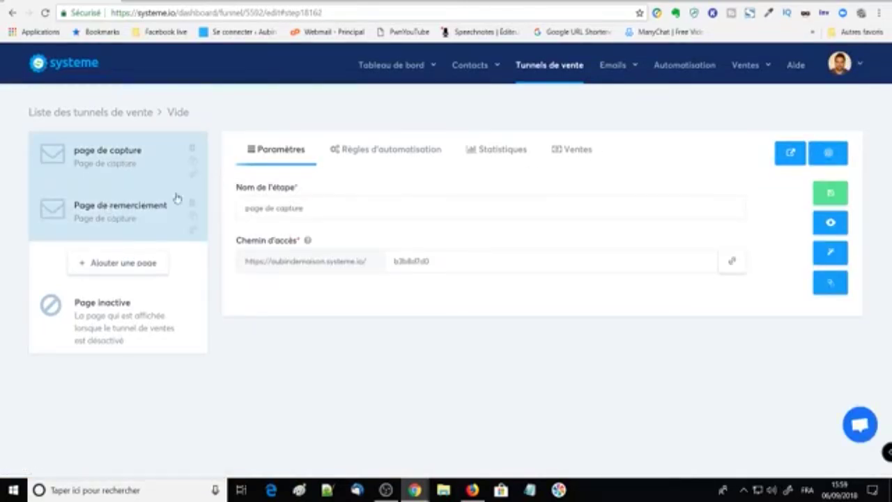
left_click(835, 255)
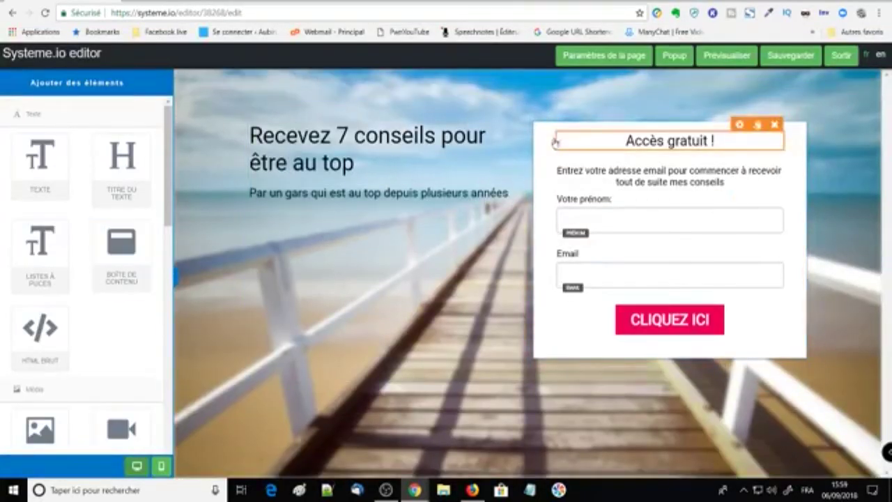
- Set the "CLIQUEZ ICI" button to redirect visitors after sign-up to a custom URL (Vers une URL personnalisée)
left_click(568, 57)
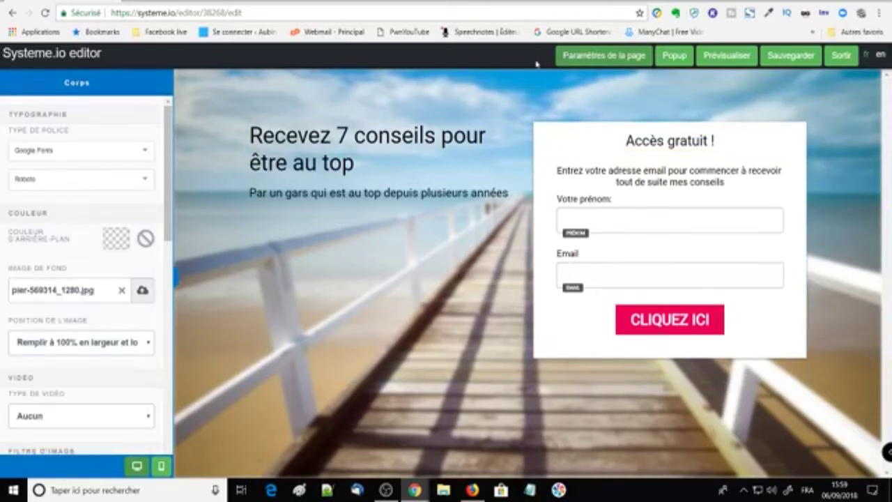
left_click(537, 64)
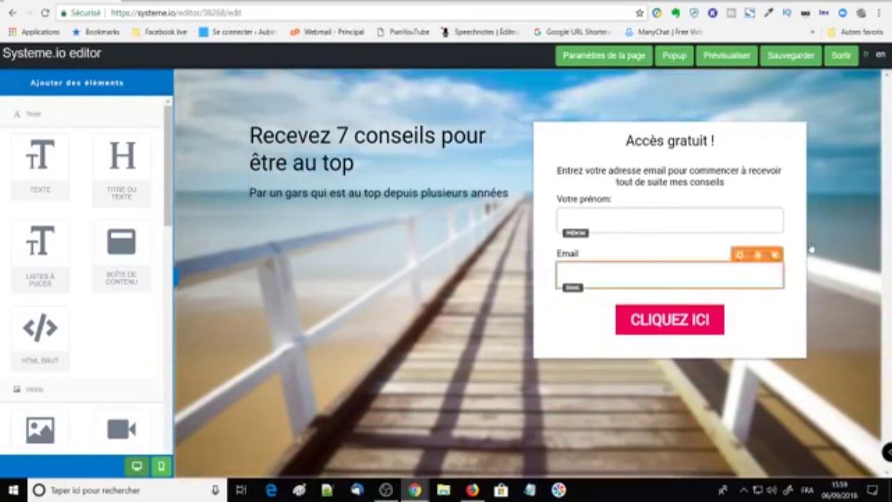
left_click(648, 327)
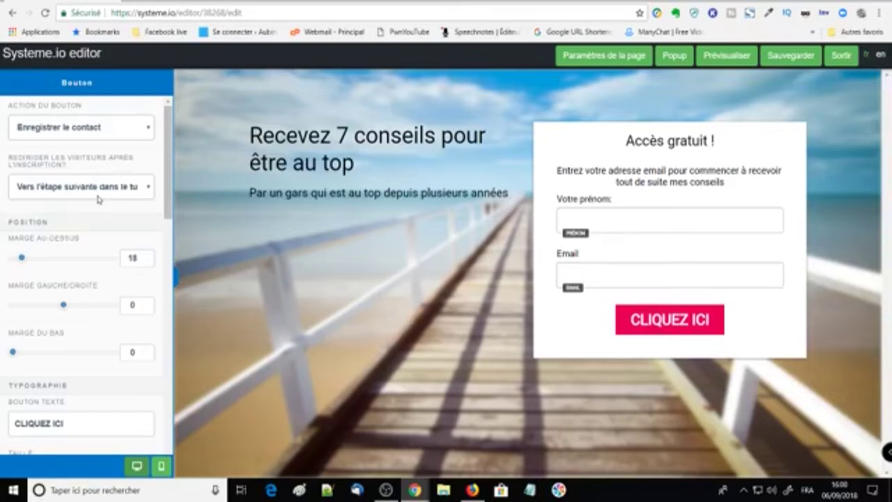
left_click(99, 188)
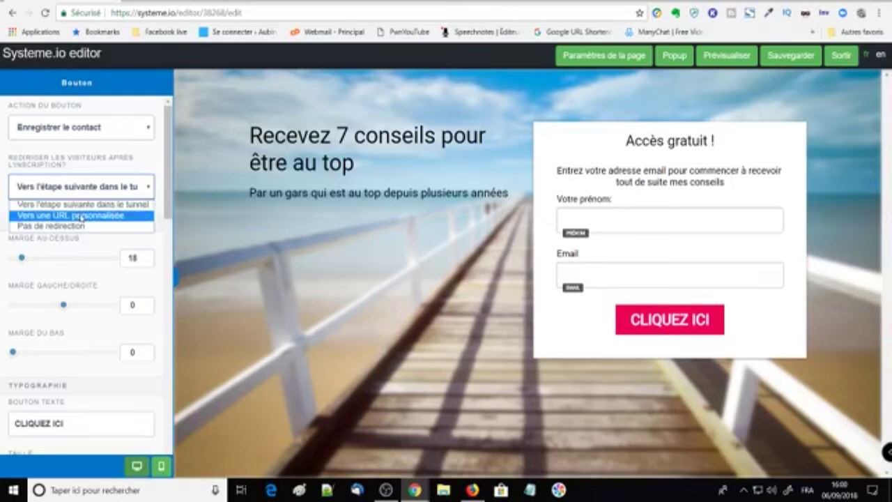
left_click(81, 208)
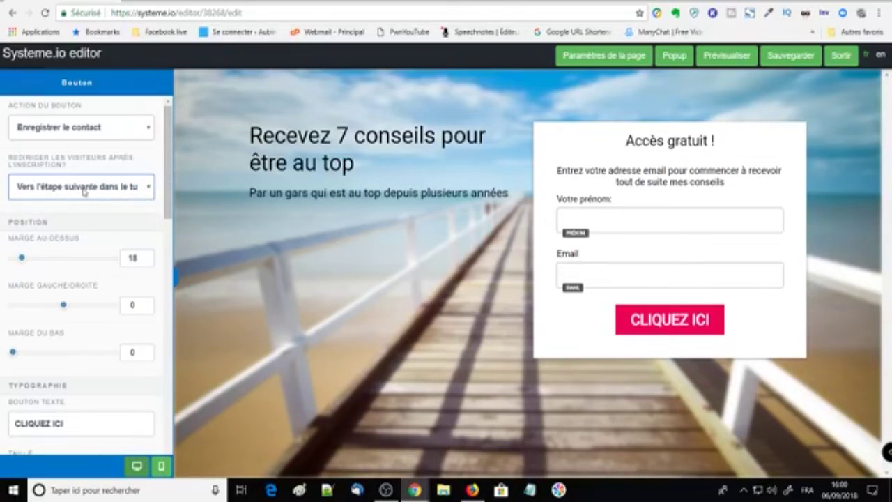
left_click(83, 191)
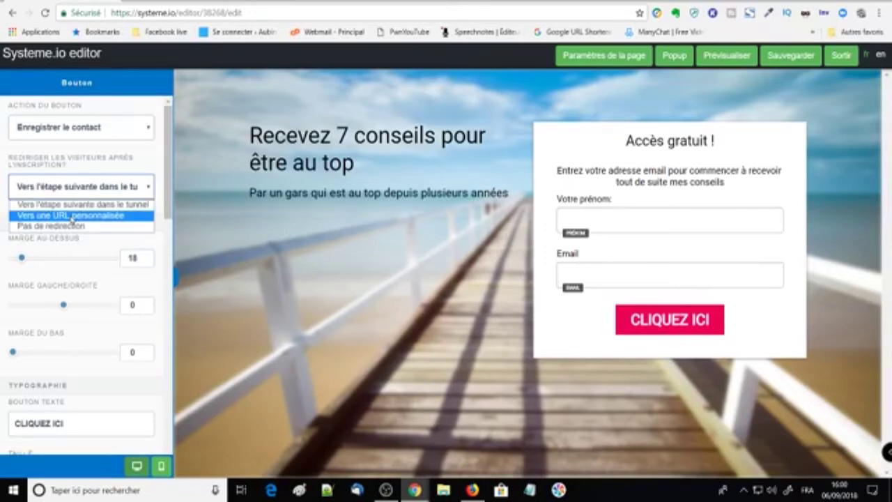
left_click(70, 217)
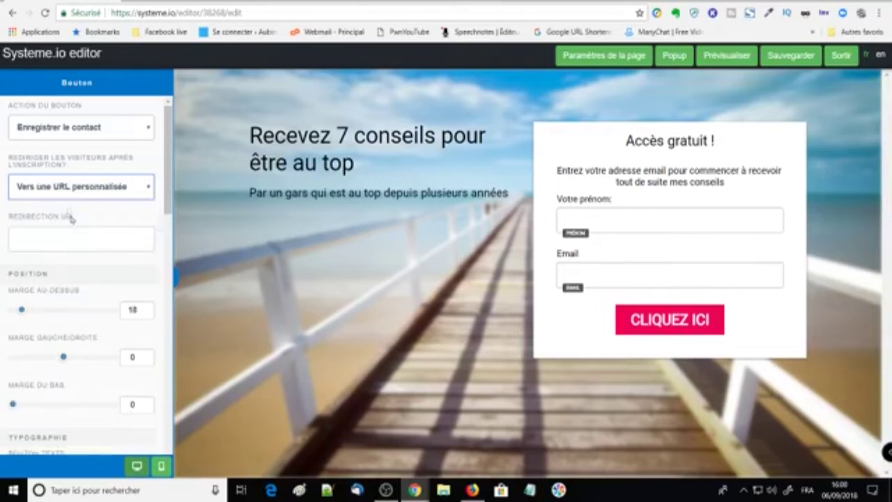
left_click(40, 242)
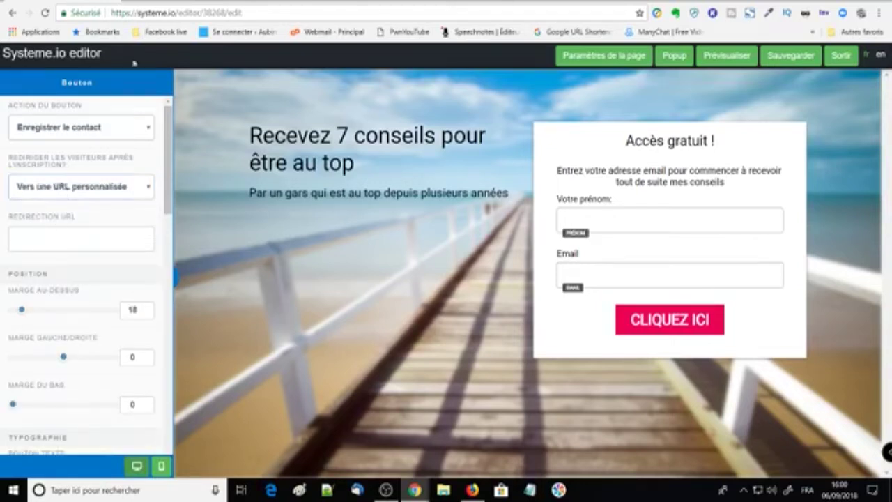
- Exit the capture page editor and copy the access link of the "Page de remerciement" step
left_click(841, 56)
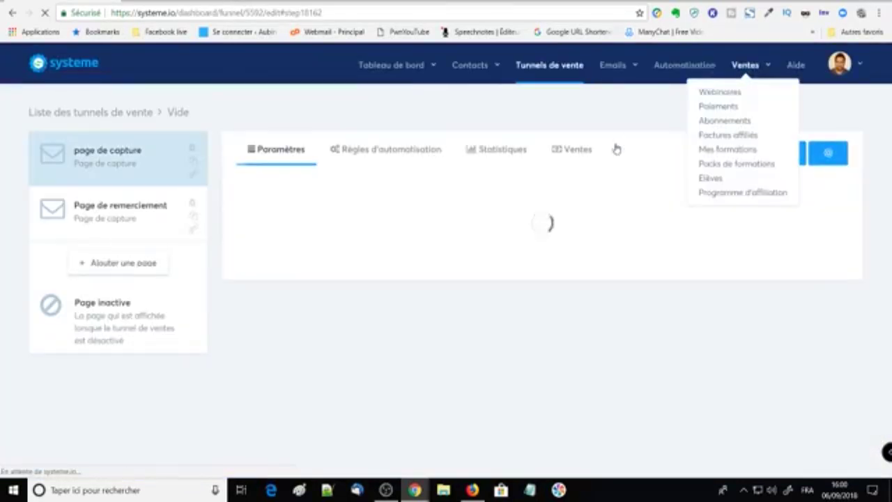
left_click(136, 221)
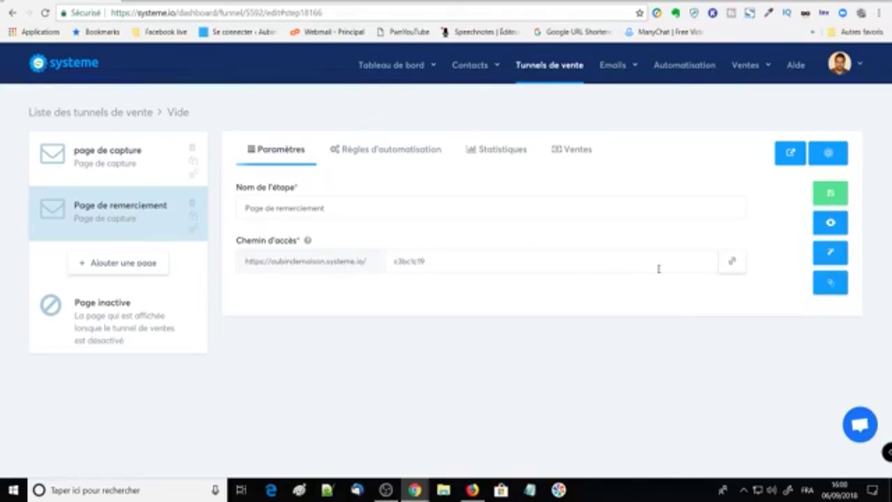
left_click(731, 261)
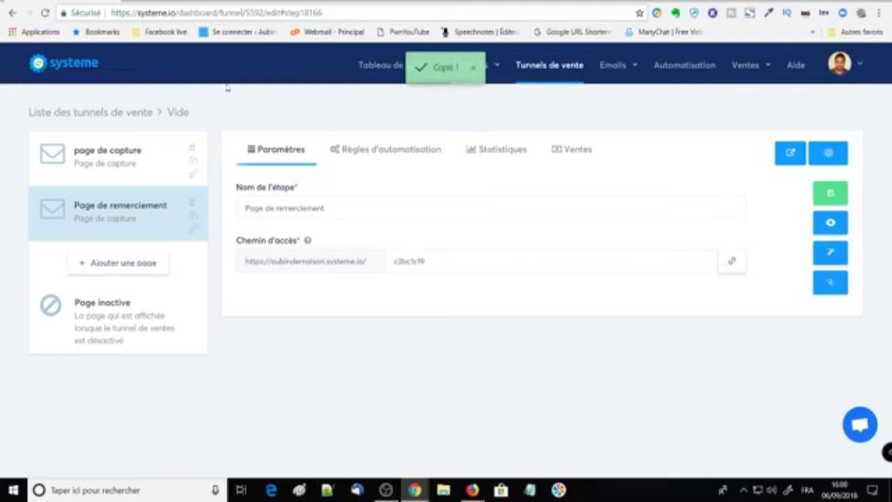
- Paste the copied thank-you page link as the redirection URL of the capture page's "CLIQUEZ ICI" button and save
left_click(81, 165)
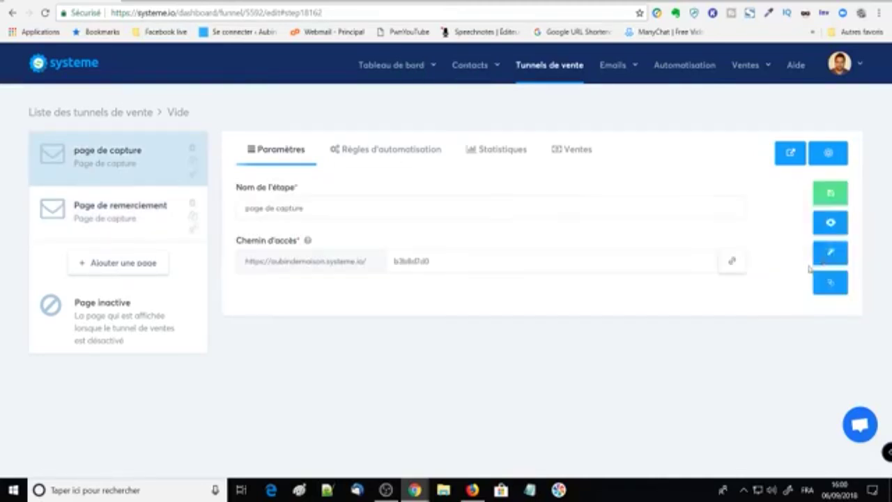
left_click(827, 251)
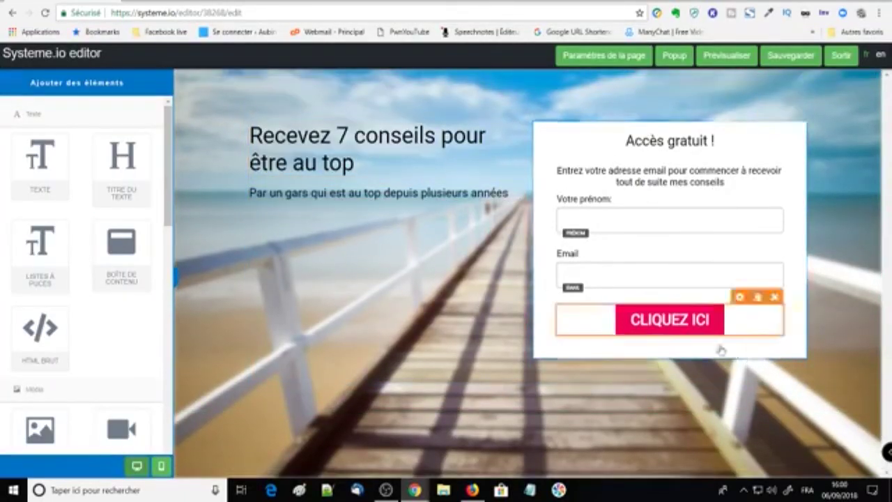
left_click(718, 319)
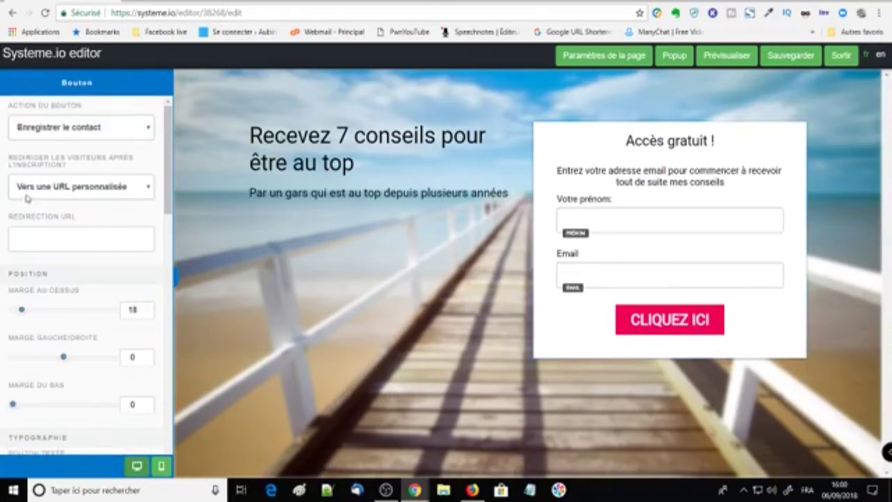
right_click(99, 233)
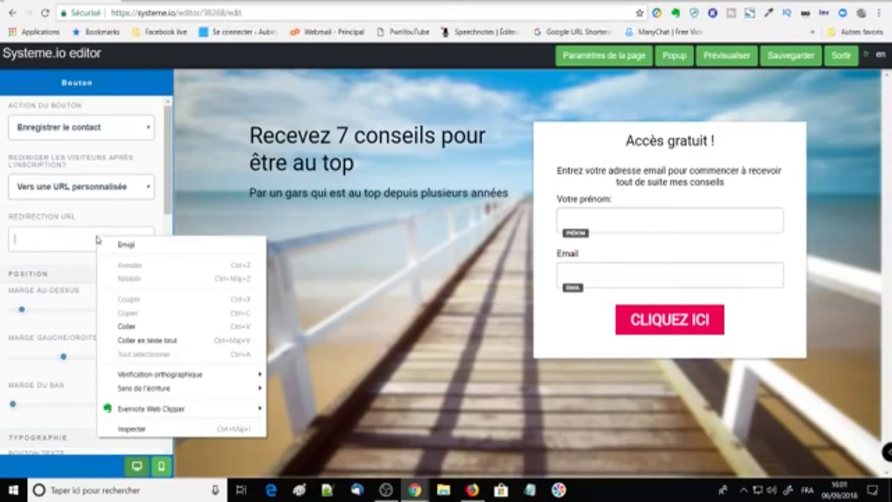
left_click(136, 327)
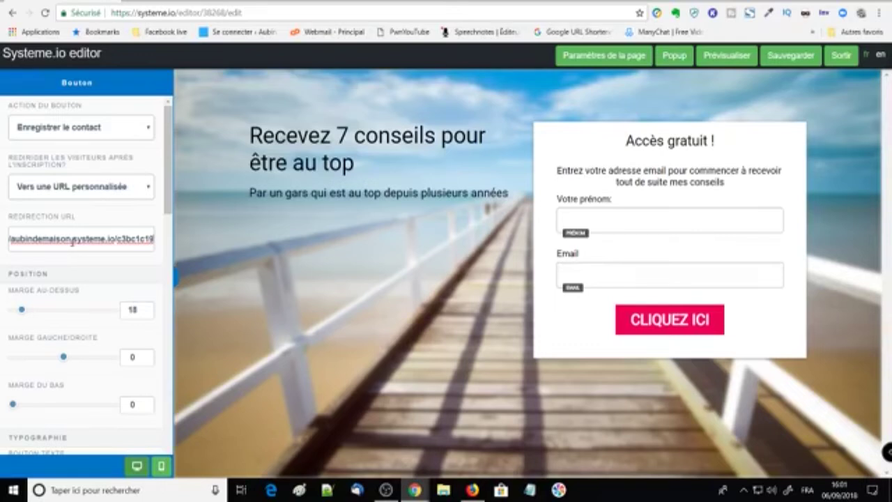
left_click(771, 57)
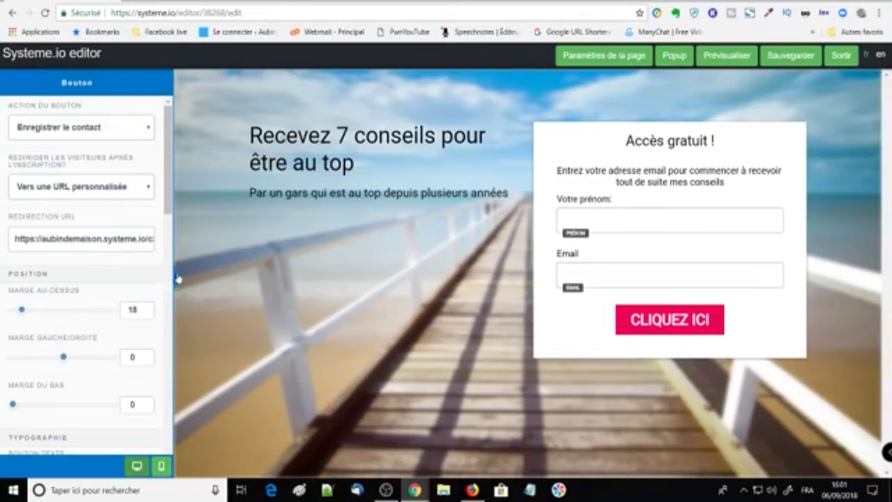
scroll(108, 261, "down", 1)
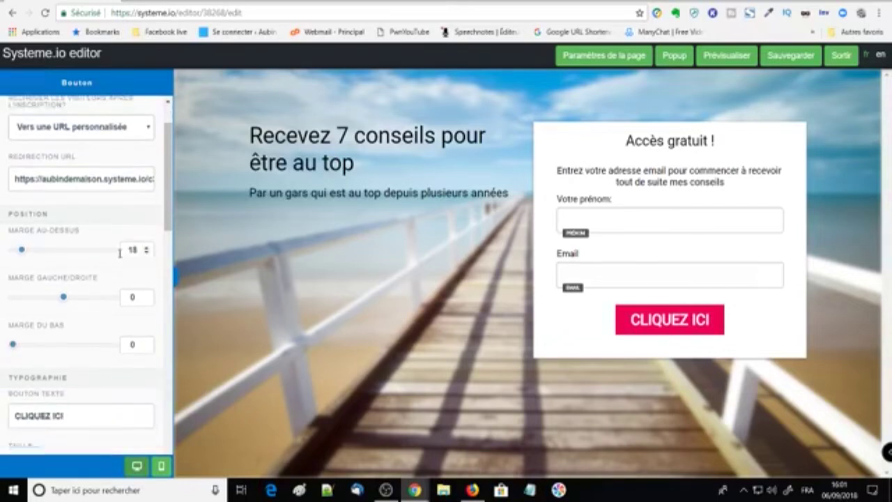
scroll(113, 259, "up", 1)
left_click(89, 186)
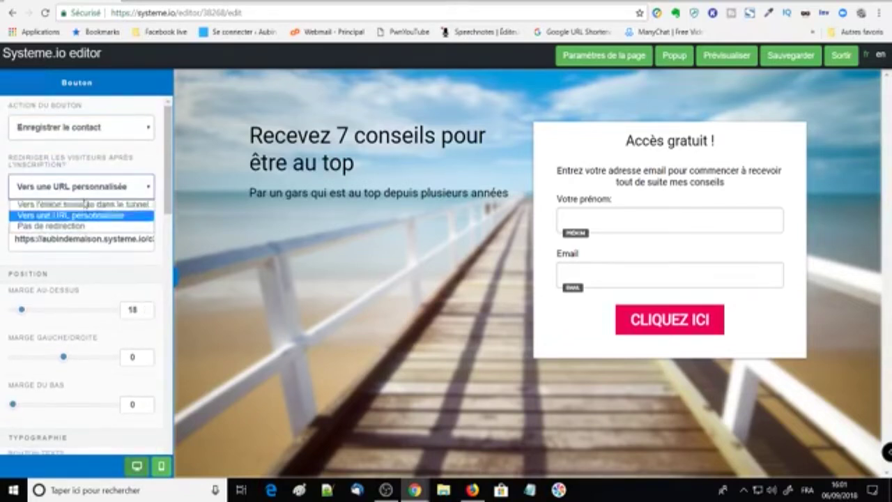
left_click(219, 130)
left_click(217, 130)
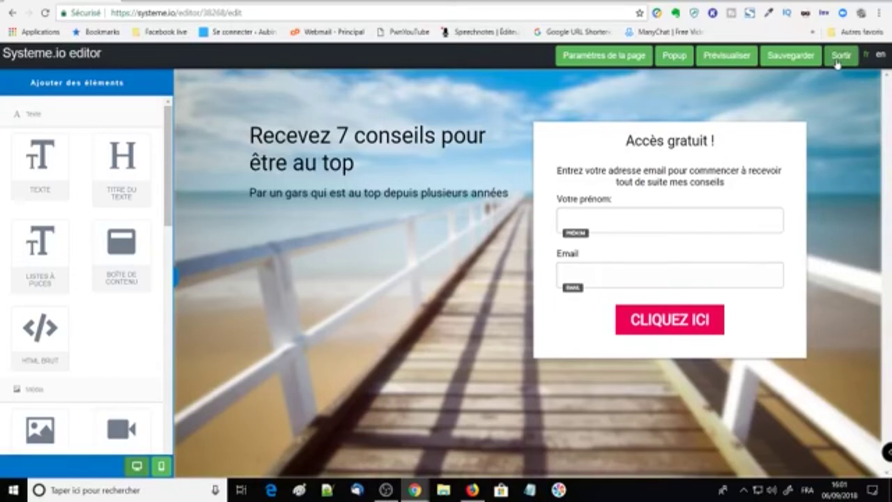
- Save the capture page and exit the editor to return to the funnel's steps
left_click(791, 56)
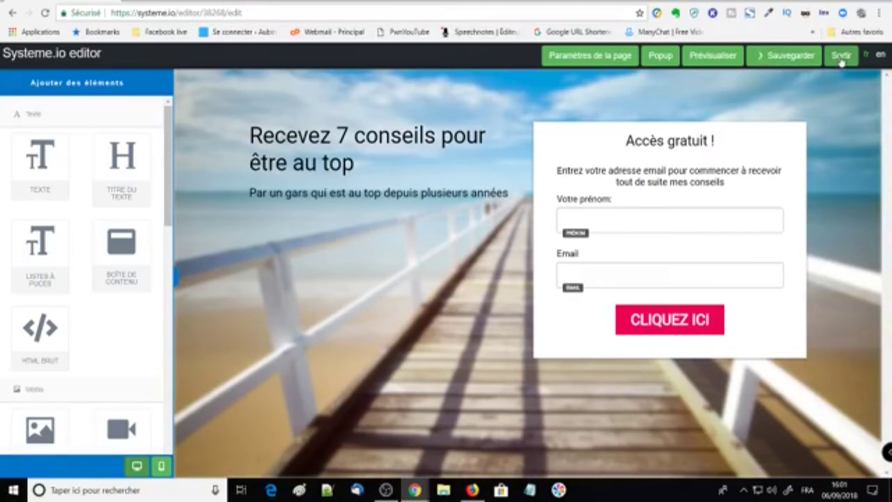
left_click(841, 56)
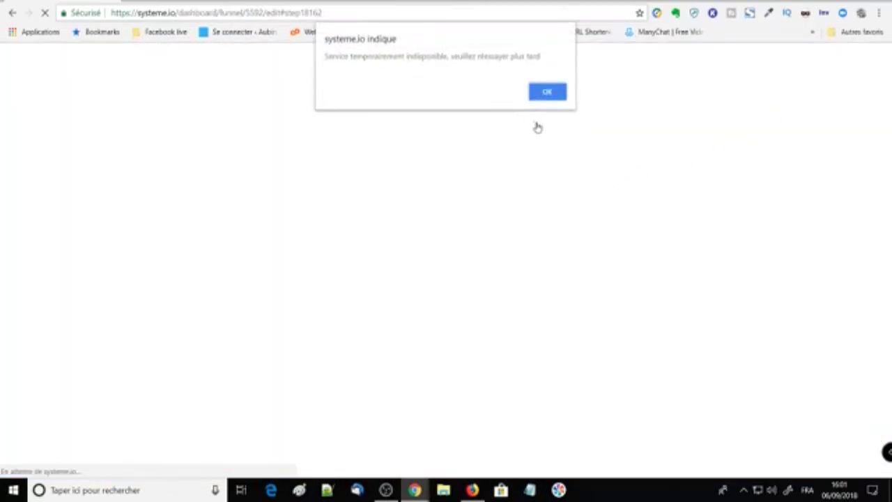
left_click(547, 93)
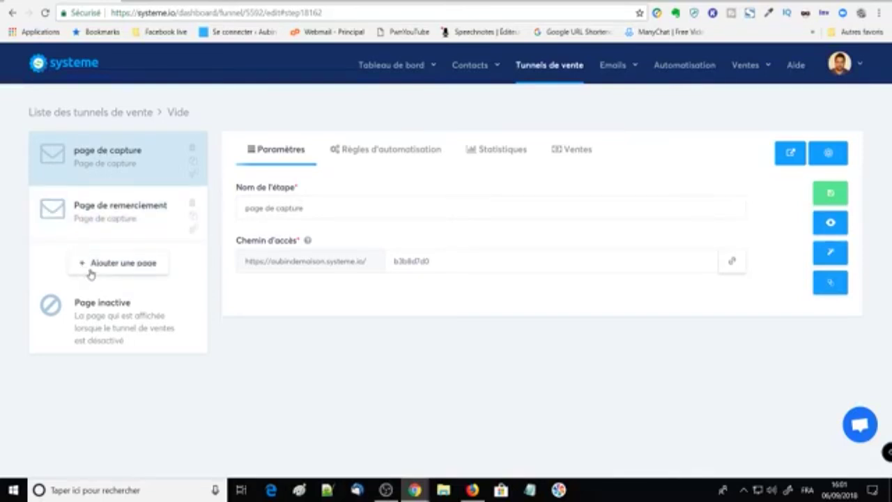
- Add a funnel page named "produit d'appel" of type "Page de vente" and save it
left_click(97, 233)
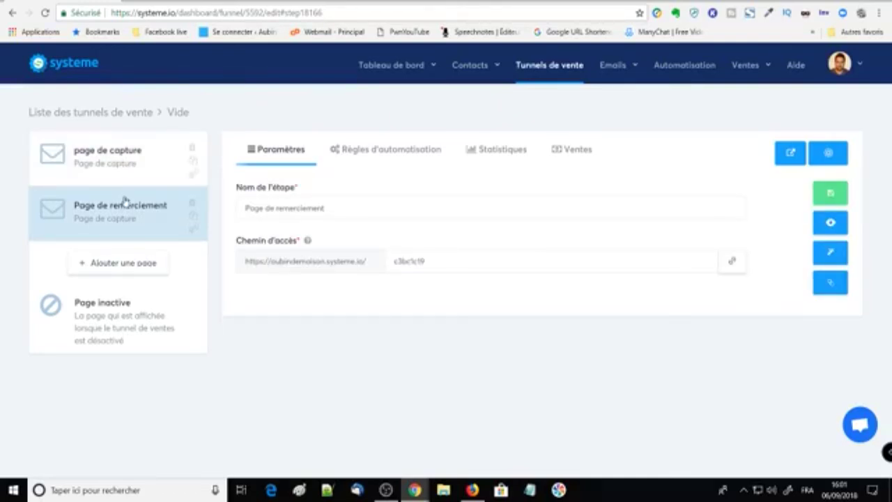
left_click(101, 268)
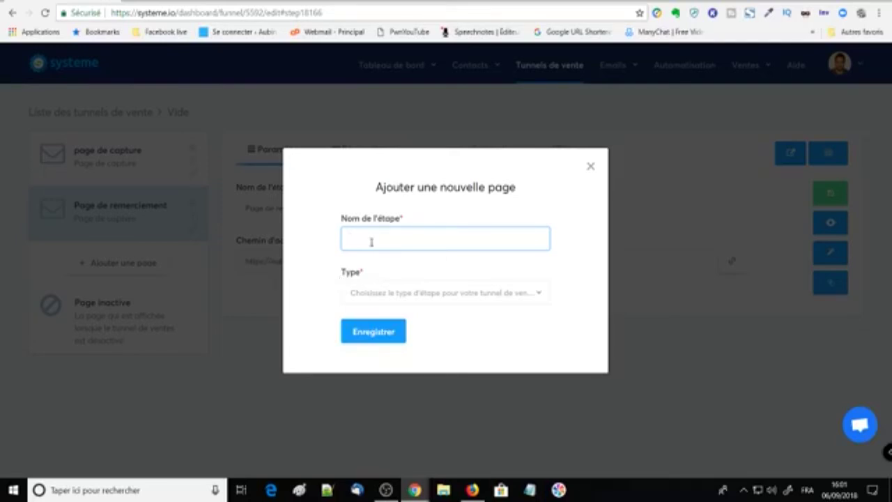
type("produit d'appel")
left_click(397, 301)
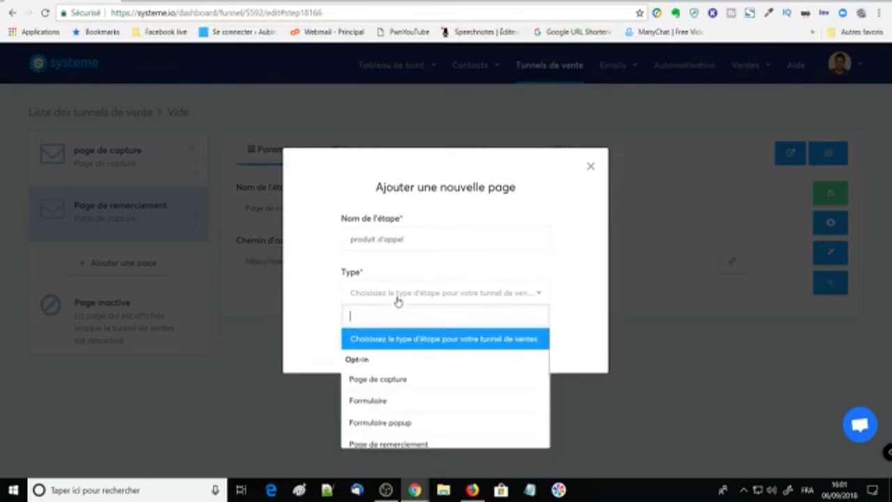
scroll(392, 390, "down", 1)
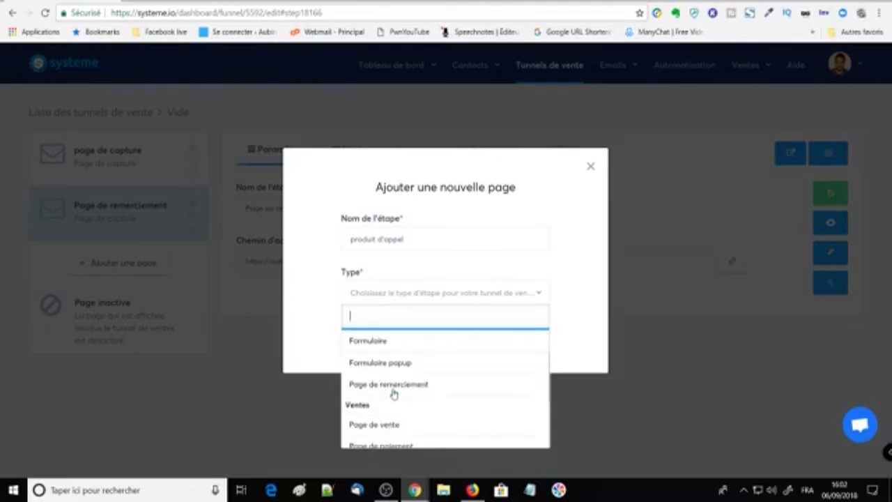
left_click(378, 424)
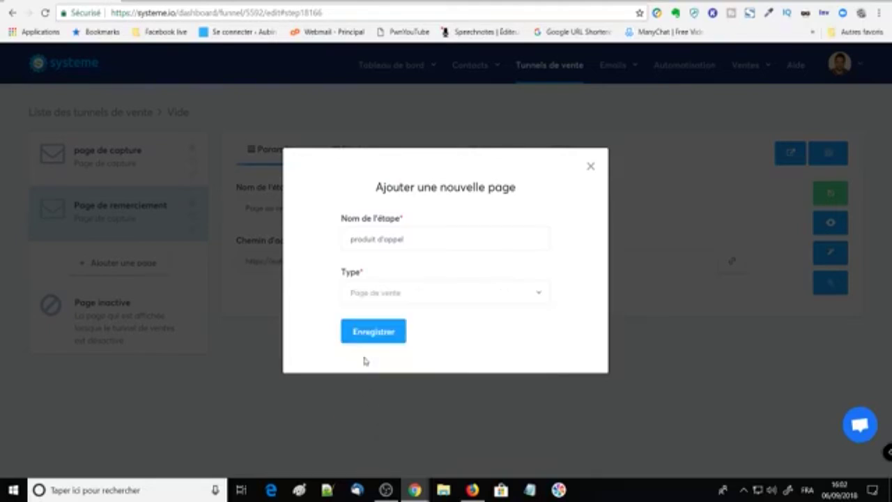
left_click(365, 332)
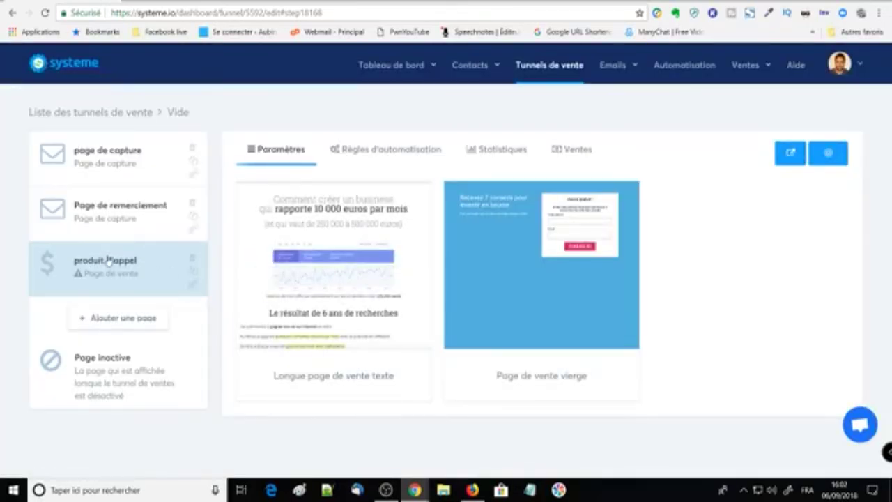
- Try out reordering the funnel steps by swapping "produit d'appel" and "Page de remerciement" back and forth
left_click_drag(108, 260, 120, 209)
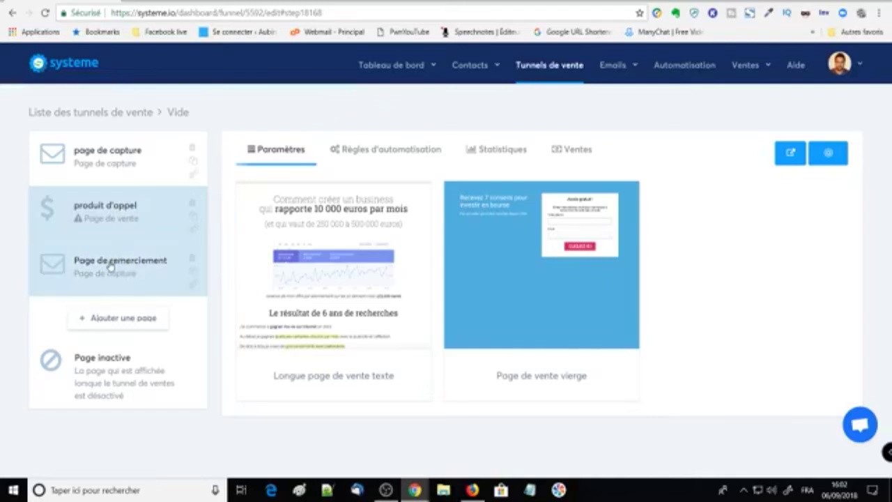
left_click_drag(110, 265, 110, 216)
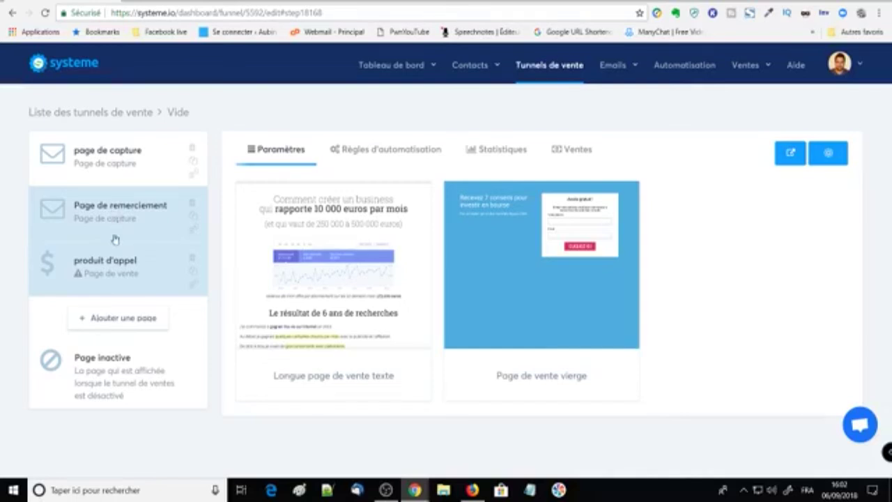
left_click_drag(117, 236, 107, 258)
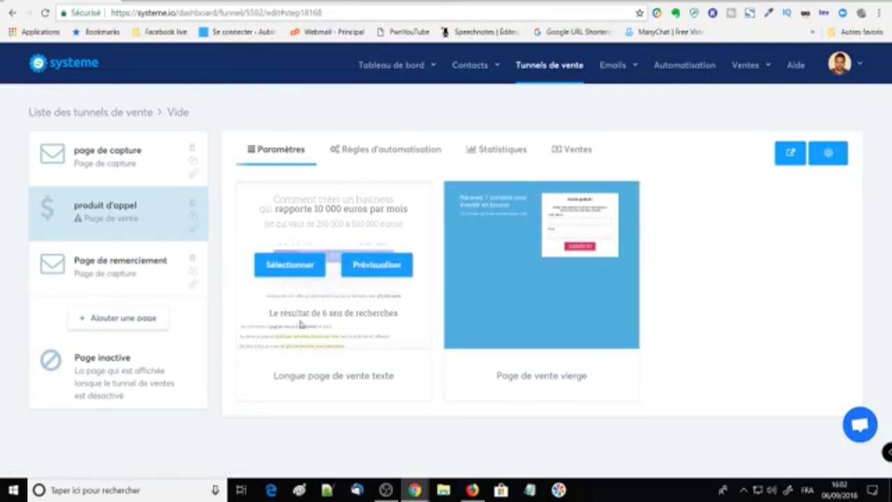
- Apply the "Longue page de vente texte" template to the "produit d'appel" step and look through the page in the editor
left_click(286, 269)
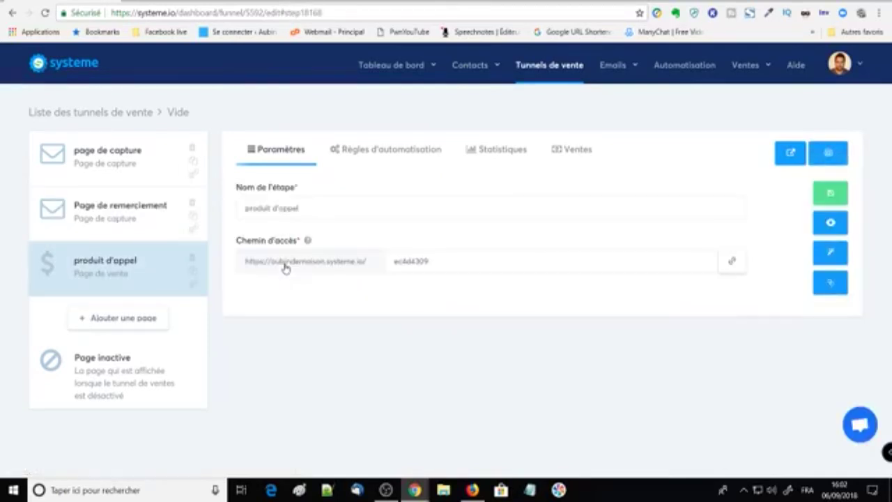
left_click(826, 257)
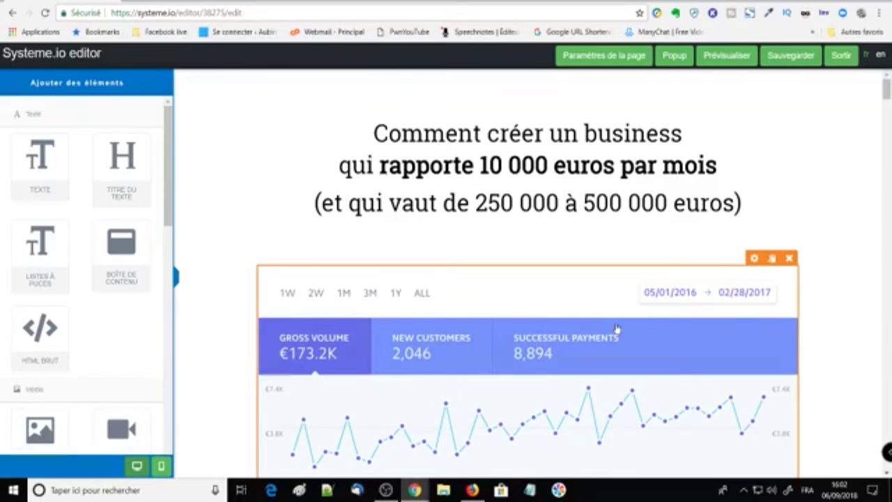
scroll(563, 298, "down", 3)
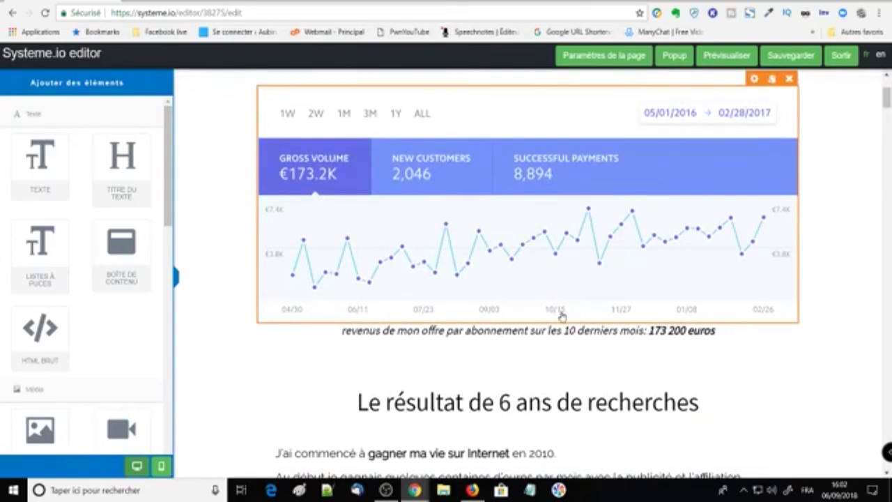
scroll(561, 316, "up", 3)
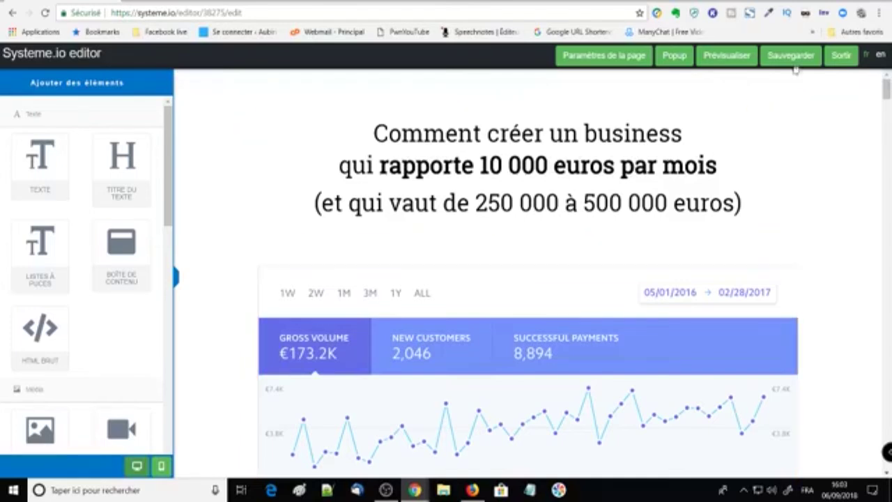
scroll(327, 293, "down", 2)
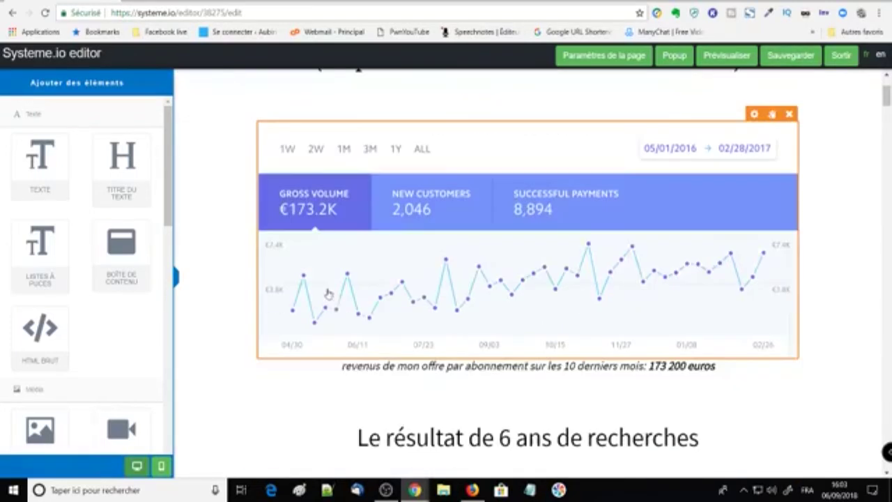
scroll(327, 294, "down", 5)
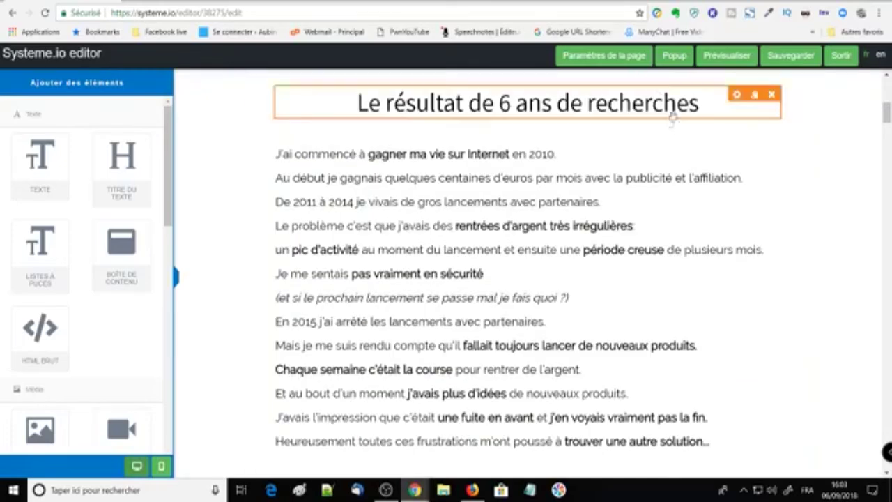
scroll(512, 243, "up", 3)
scroll(512, 243, "up", 4)
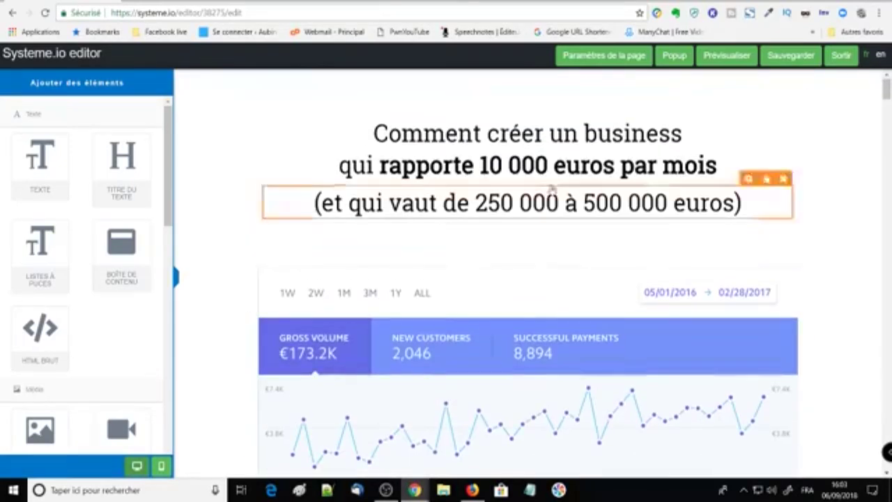
- Save the "produit d'appel" sales page and exit the editor to the funnel's steps
left_click(764, 61)
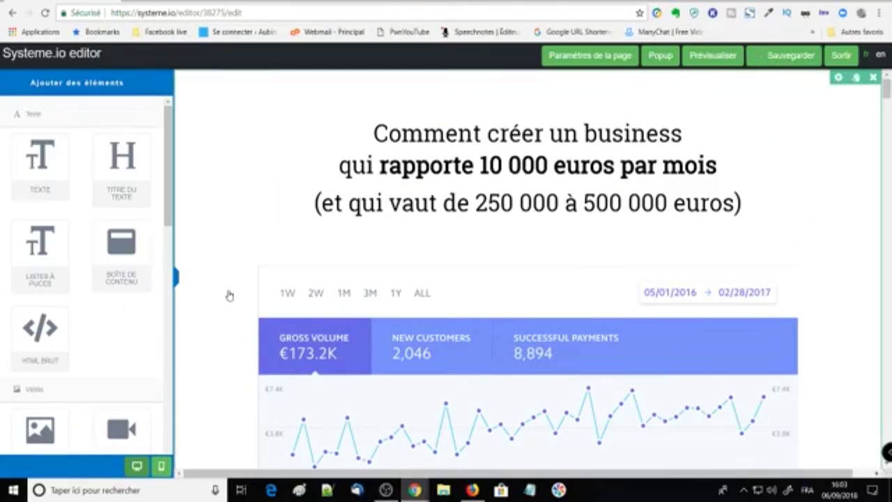
scroll(227, 289, "down", 3)
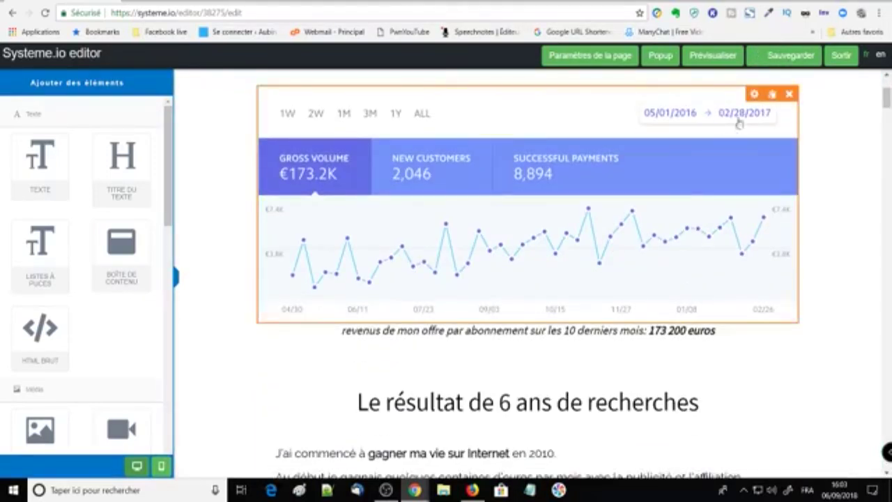
left_click(839, 62)
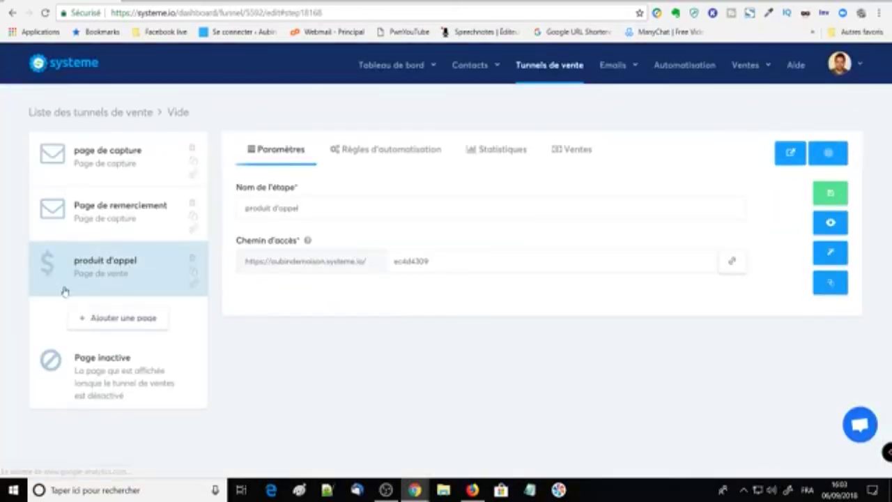
- Add a funnel page named "page de commande" of type "Page de paiement" and save it
left_click(96, 320)
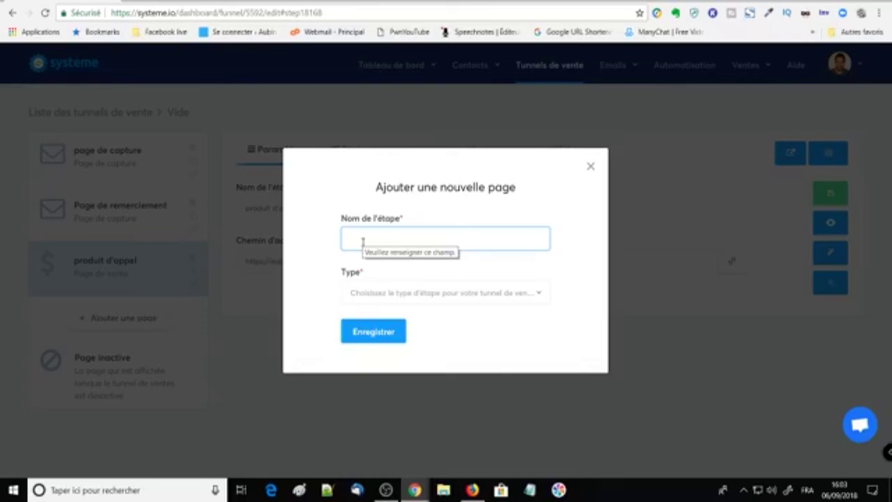
type("procede")
key("BackSpace")
key("BackSpace")
key("BackSpace")
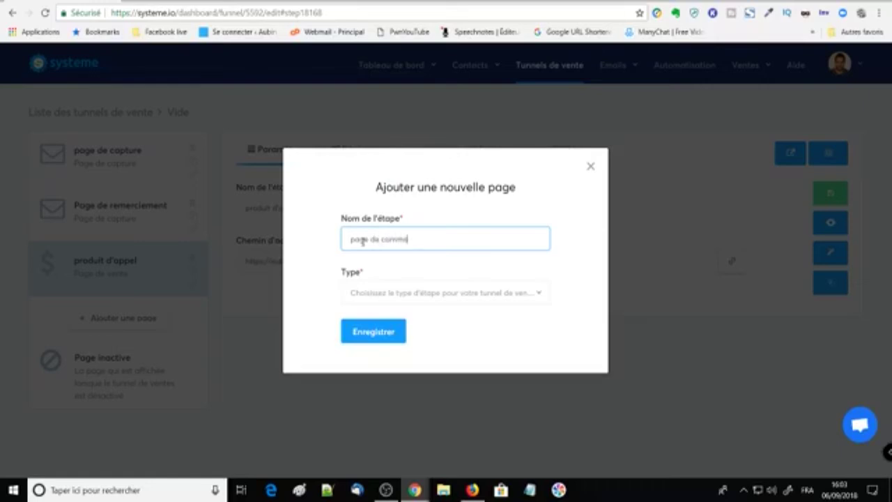
left_click(374, 293)
scroll(405, 387, "down", 3)
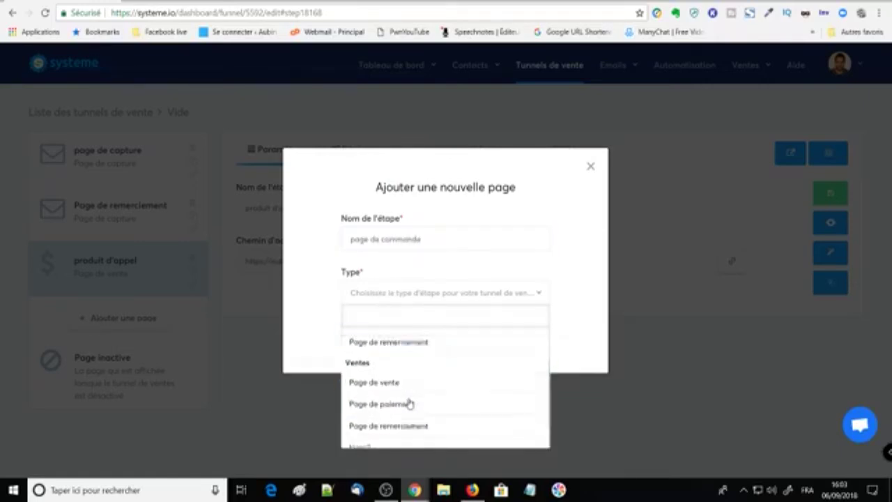
left_click(410, 396)
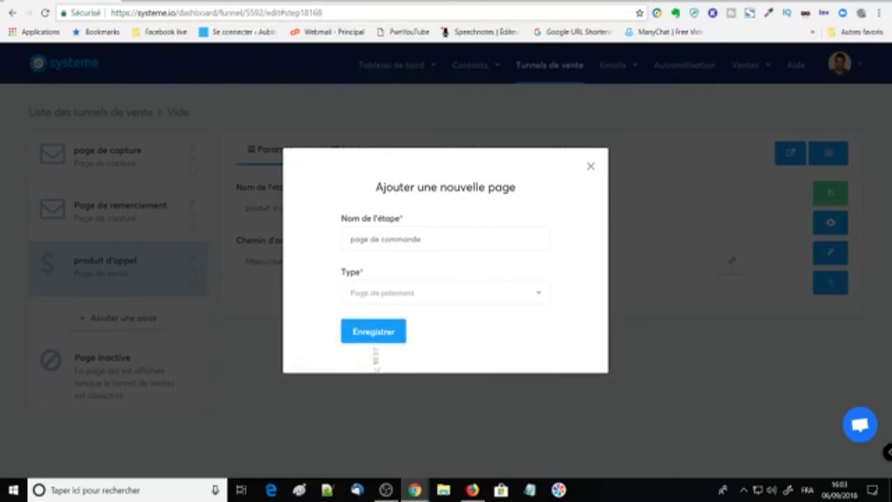
left_click(373, 332)
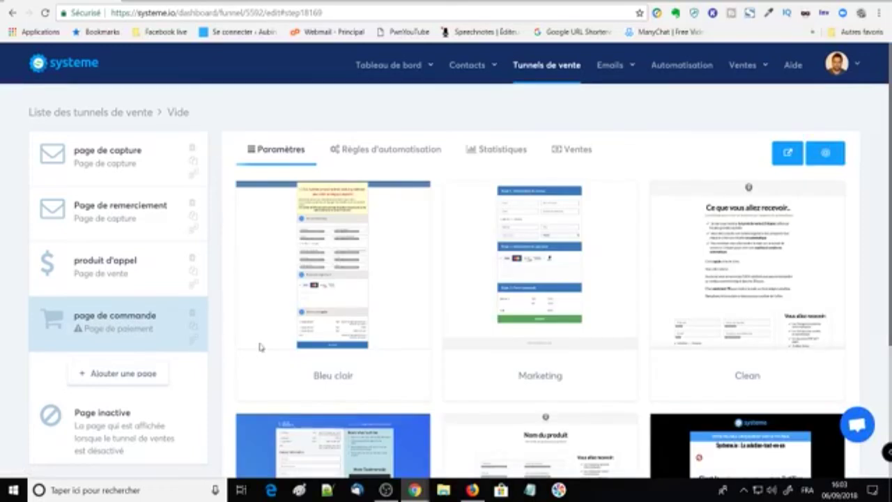
- Browse the payment page templates and apply the "Marketing" template to the "page de commande" step
scroll(490, 207, "down", 4)
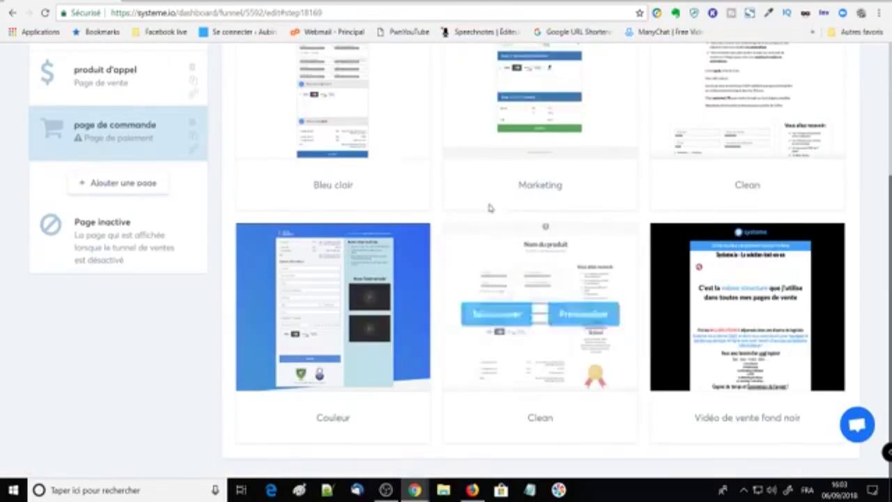
scroll(512, 230, "up", 2)
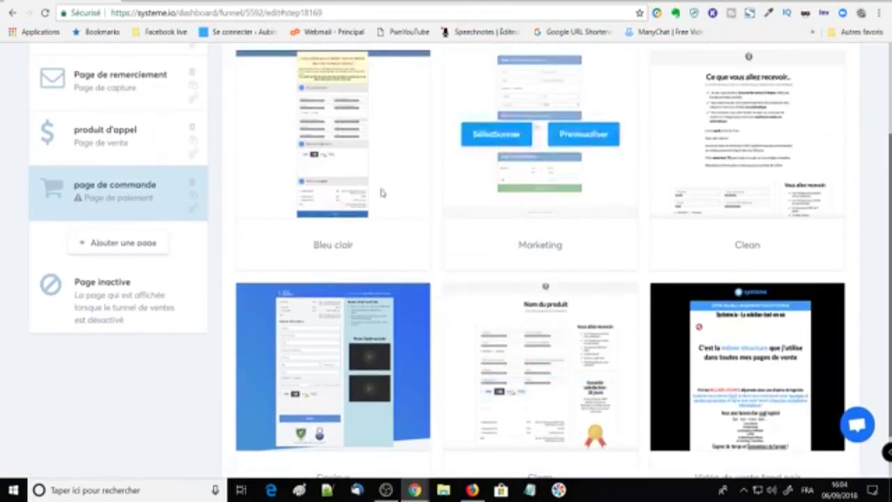
scroll(518, 285, "down", 1)
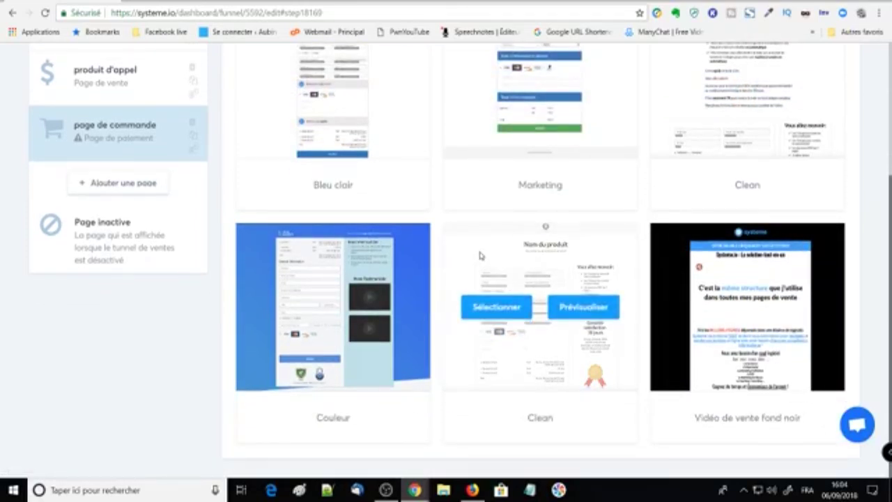
scroll(480, 258, "up", 3)
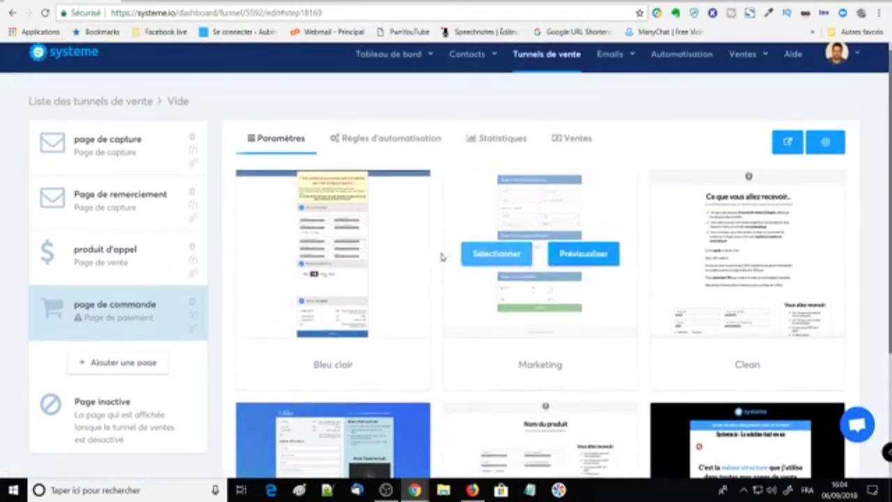
scroll(402, 251, "down", 3)
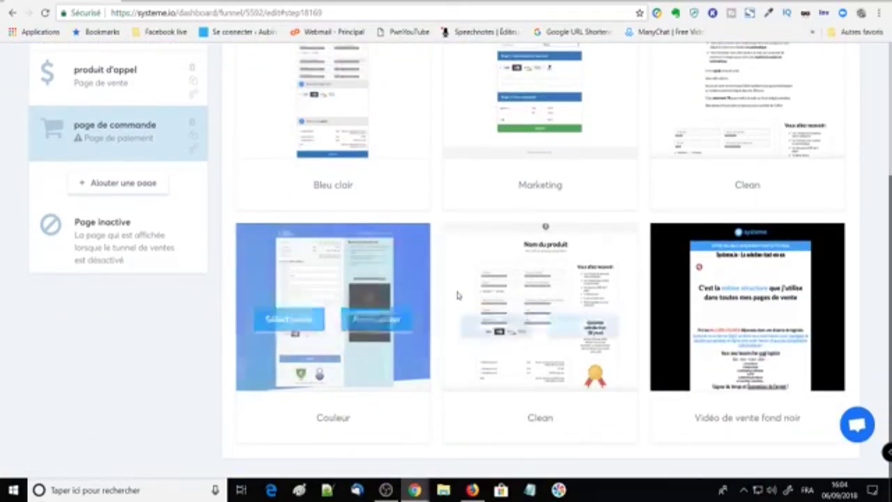
scroll(455, 295, "up", 3)
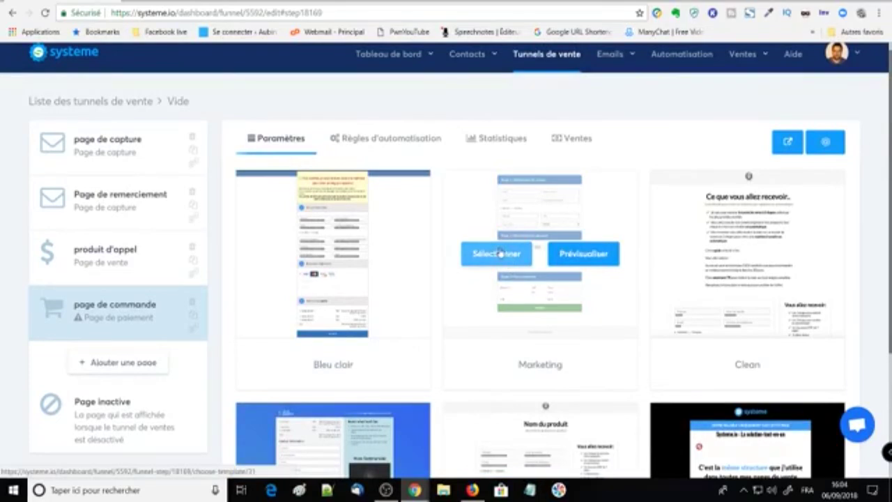
left_click(498, 255)
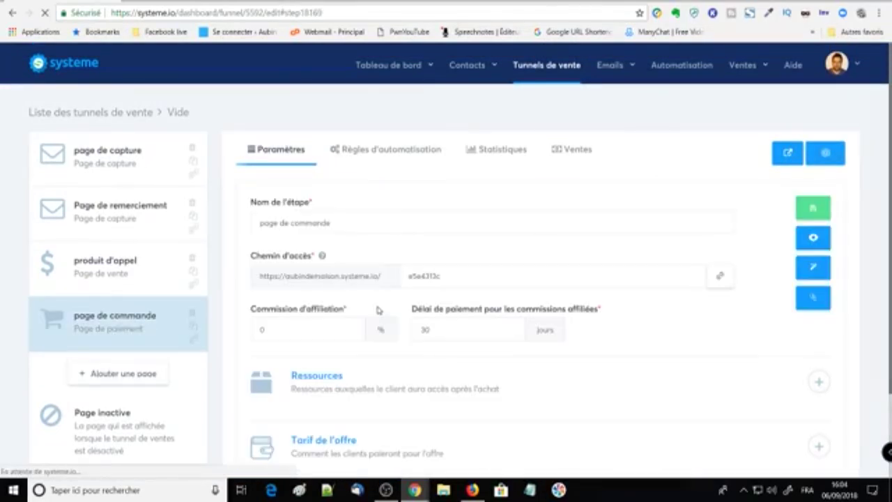
- Review the order page's contact, payment and order sections in the page editor, then exit to the funnel's steps
left_click(813, 268)
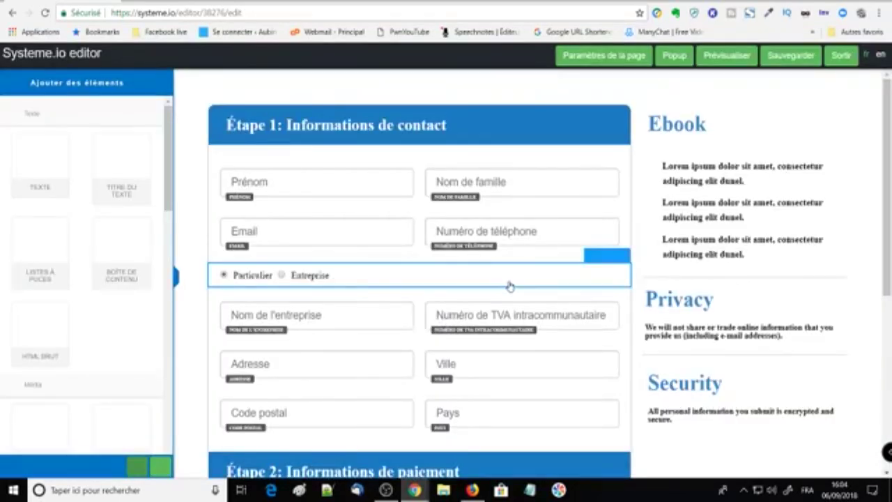
scroll(378, 267, "down", 3)
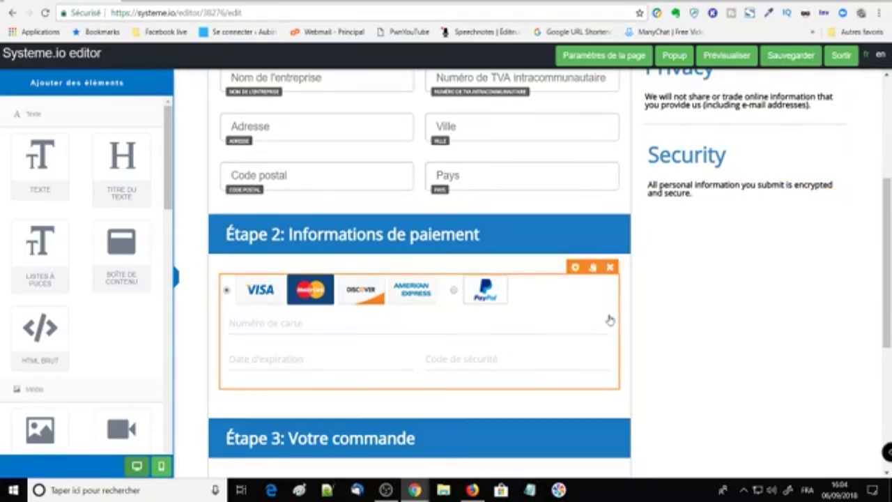
scroll(609, 320, "down", 3)
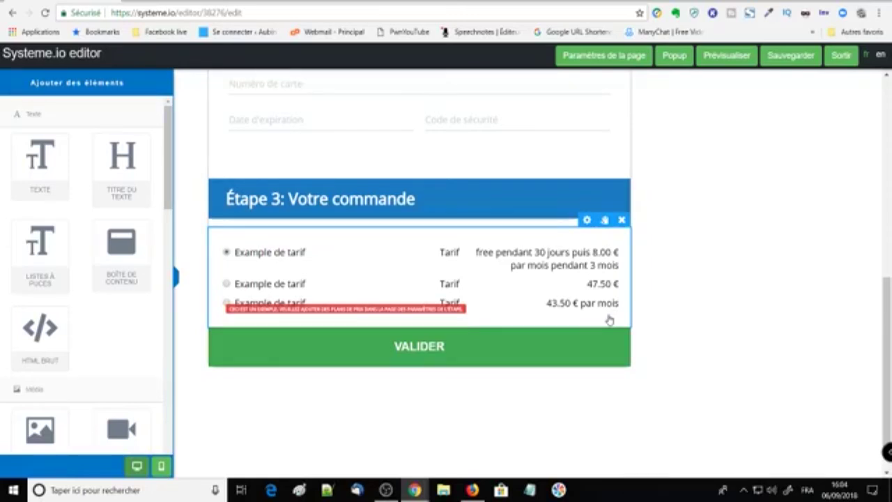
left_click(836, 57)
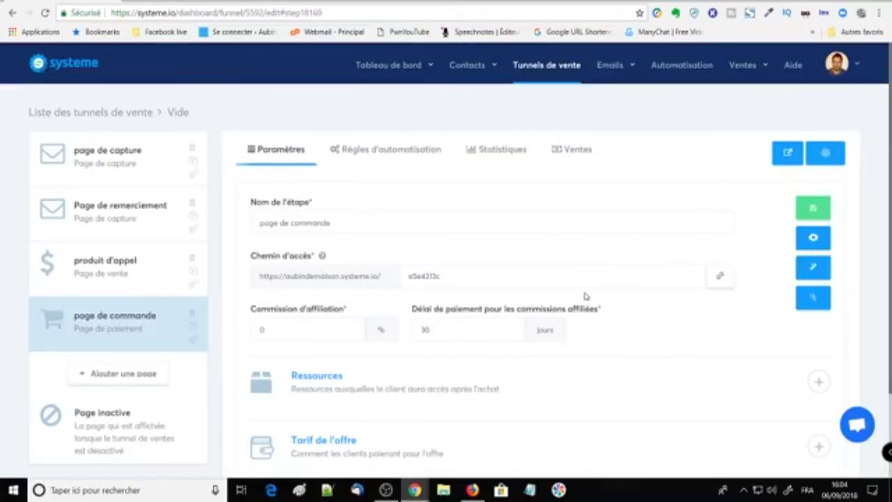
- Review the payment and "Votre commande" sections of the "page de commande" in the page editor, then return to the funnel's steps
left_click(815, 268)
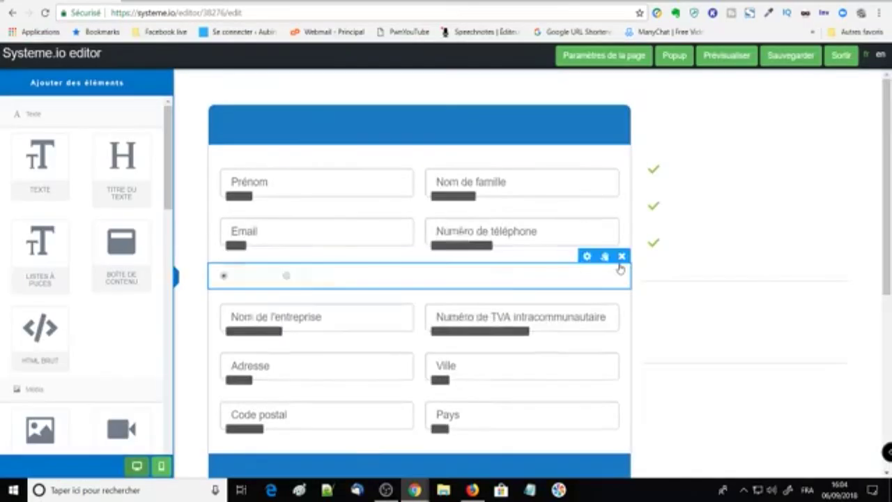
scroll(617, 265, "down", 7)
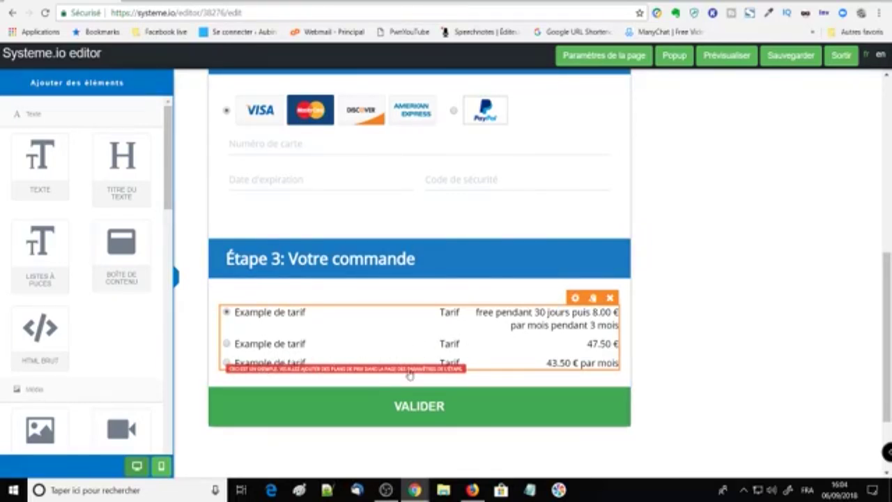
left_click(851, 55)
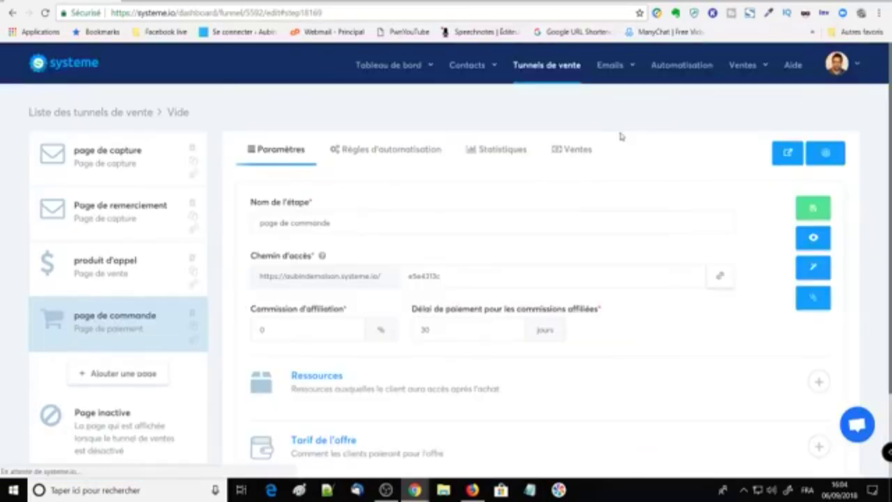
- Examine the new offer price form of the order page and its payment types, then close it without creating a price
scroll(621, 127, "down", 2)
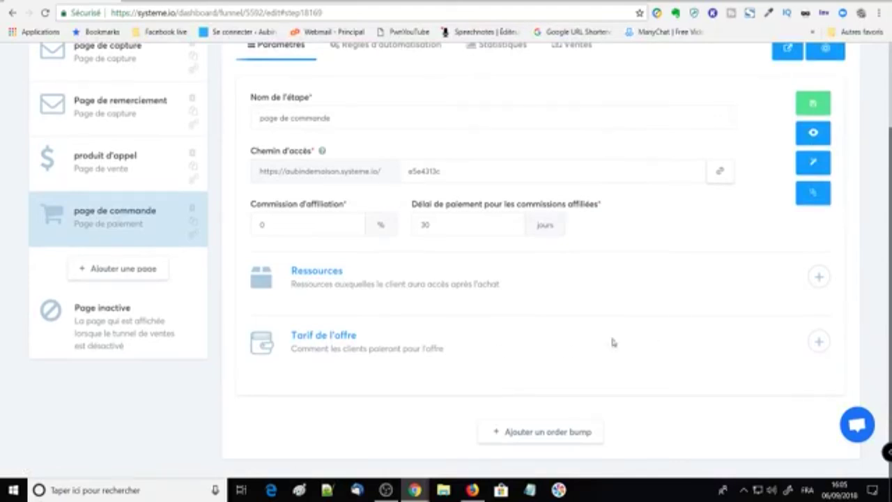
left_click(819, 342)
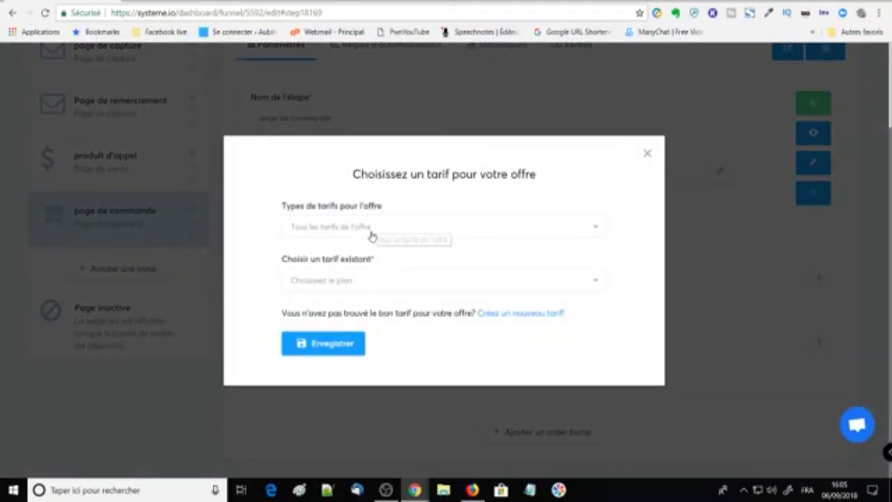
left_click(516, 314)
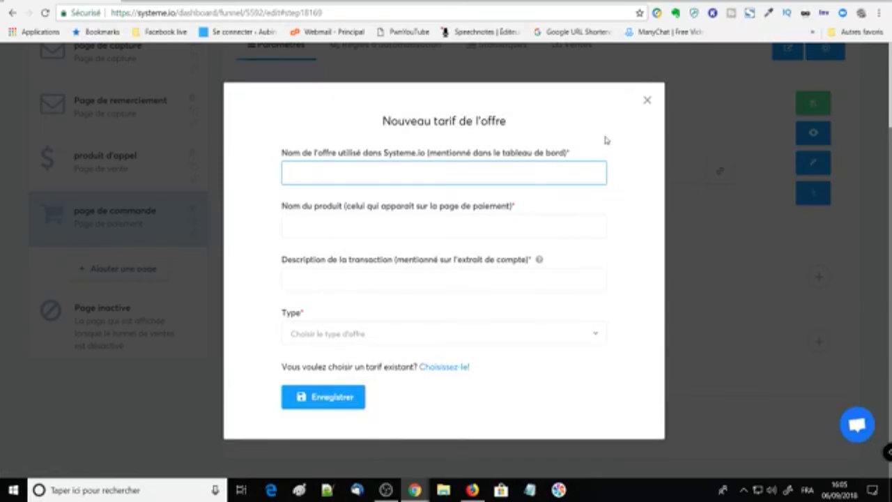
left_click(355, 334)
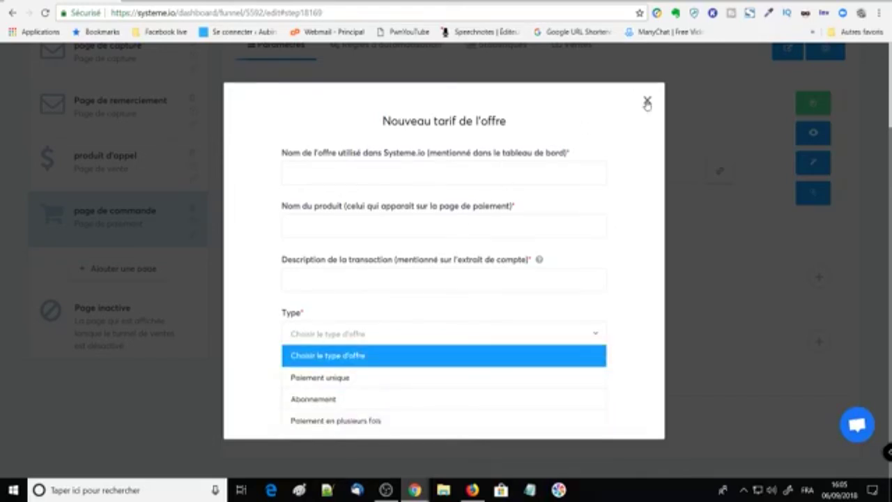
left_click(647, 102)
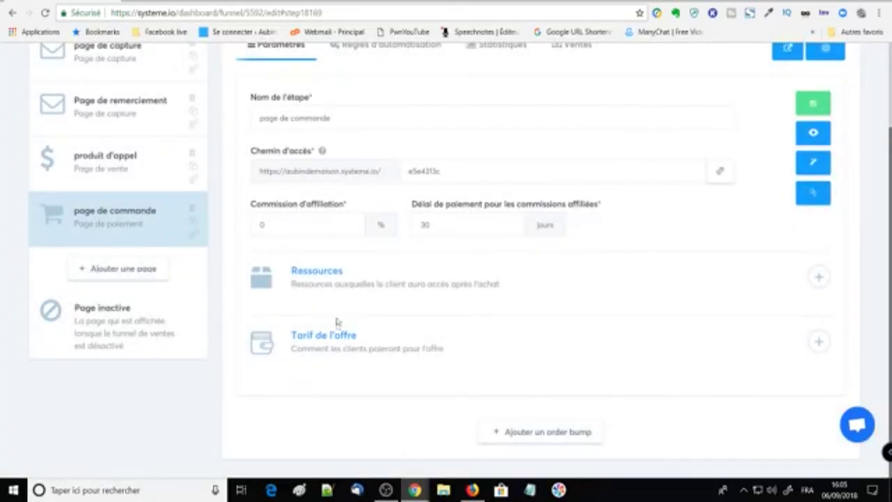
- Examine which resource types can be granted to customers after a purchase on the order page
left_click(818, 276)
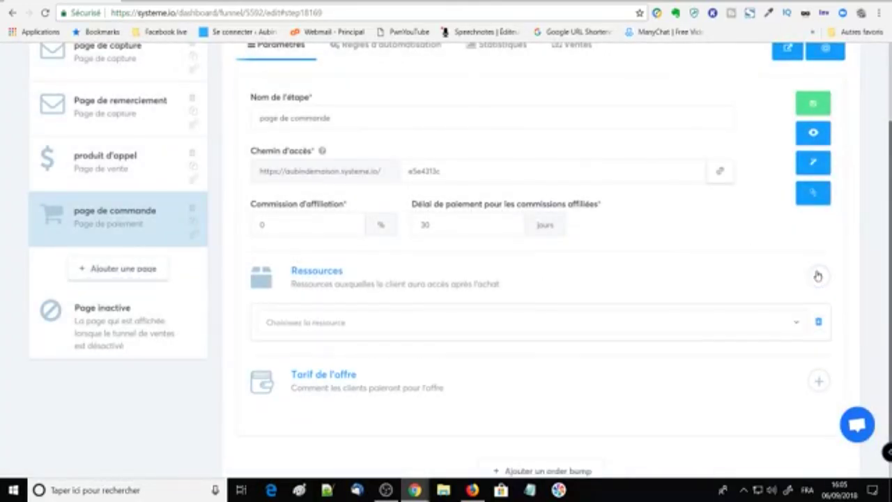
left_click(386, 324)
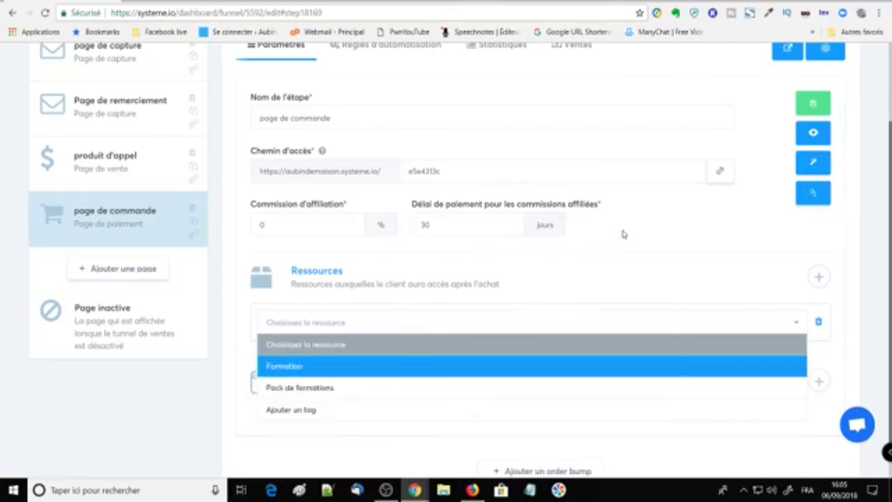
scroll(620, 237, "up", 3)
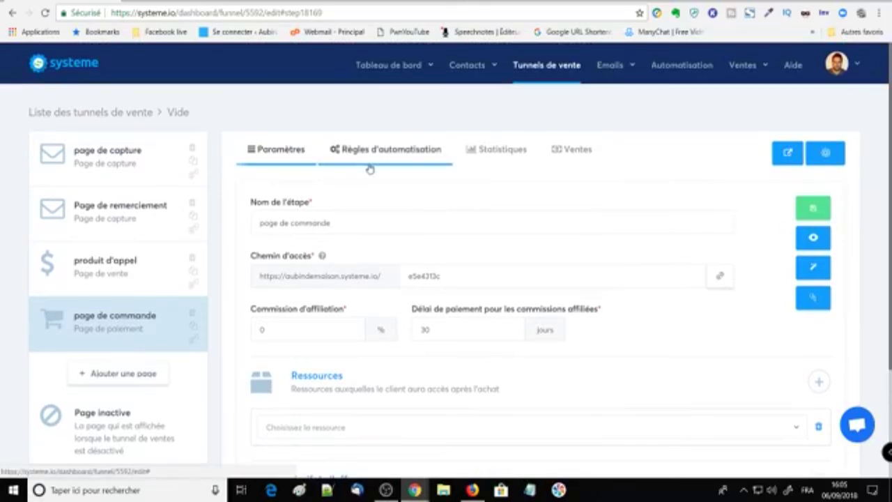
- Add a funnel page named "page de remerciement" of type "Page de remerciement" and save it
left_click(133, 172)
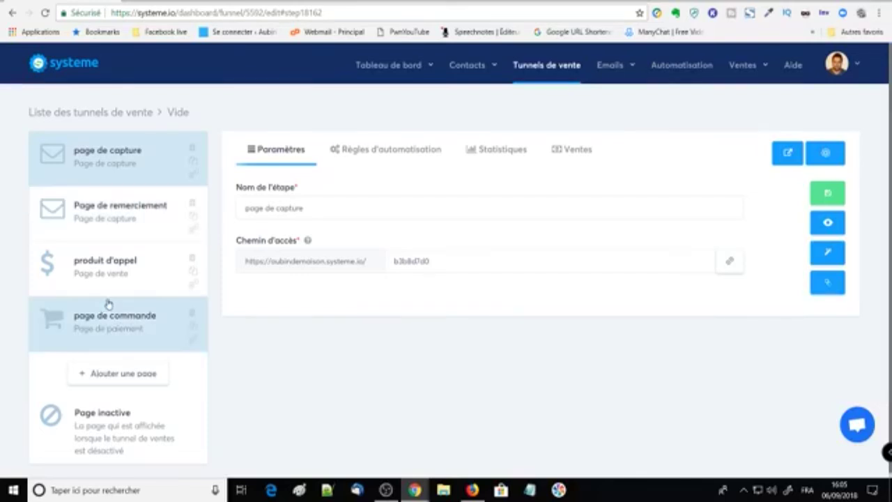
scroll(108, 303, "down", 1)
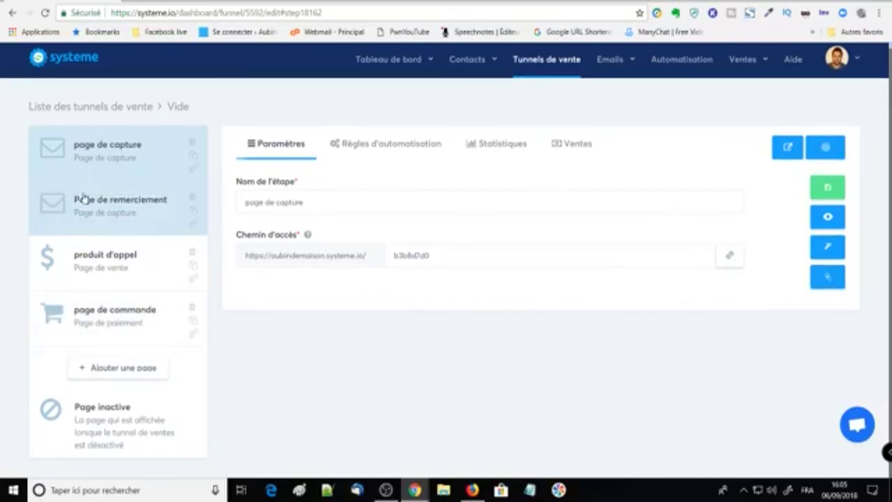
left_click(82, 370)
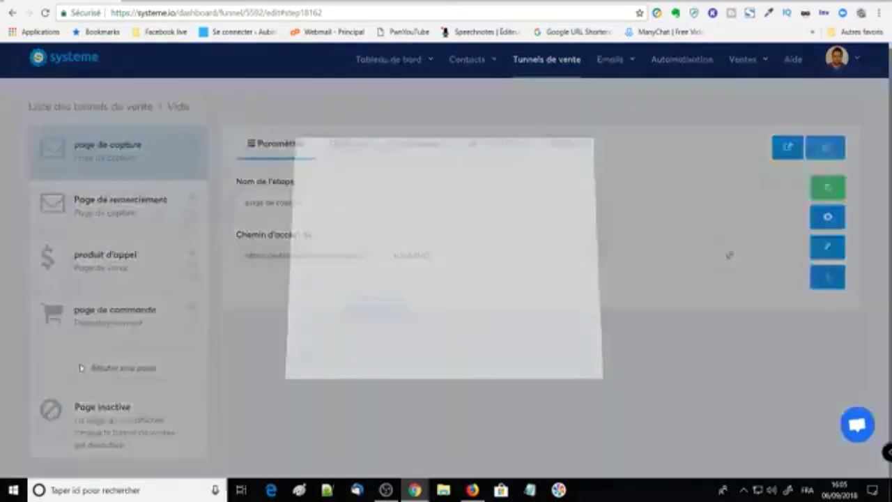
left_click(407, 231)
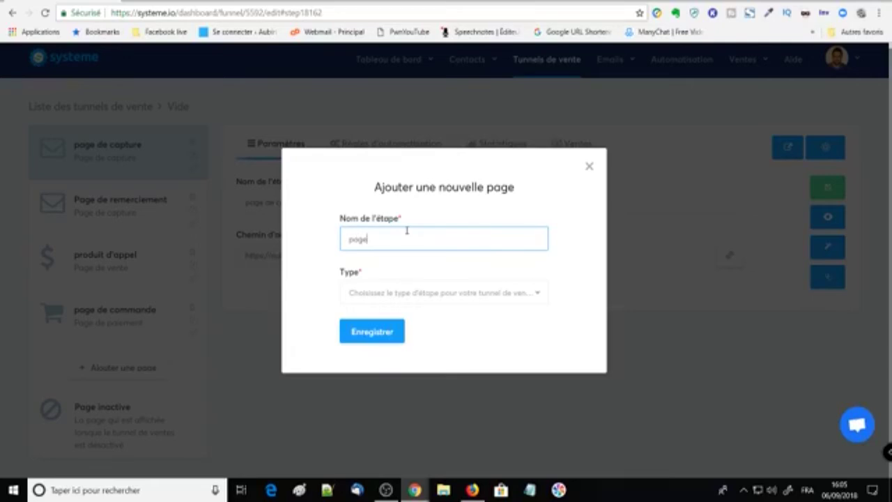
key("Left")
key("Left")
type("de remercie")
left_click(414, 294)
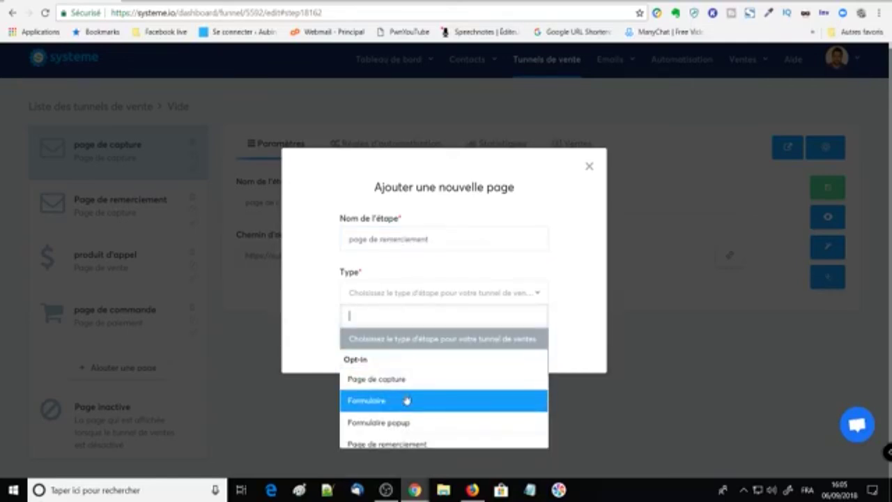
left_click(387, 443)
left_click(357, 337)
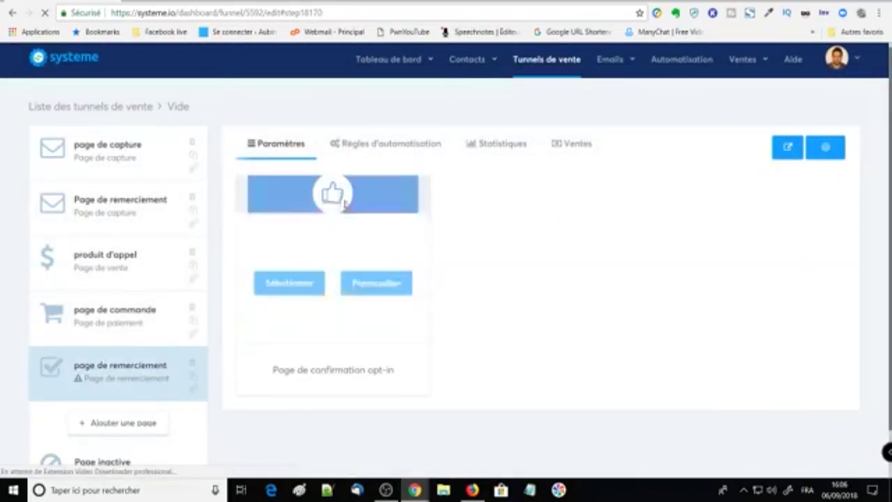
- Apply the "Page de confirmation opt-in" template to the new thank-you step, then save the page in the editor and exit
left_click(309, 261)
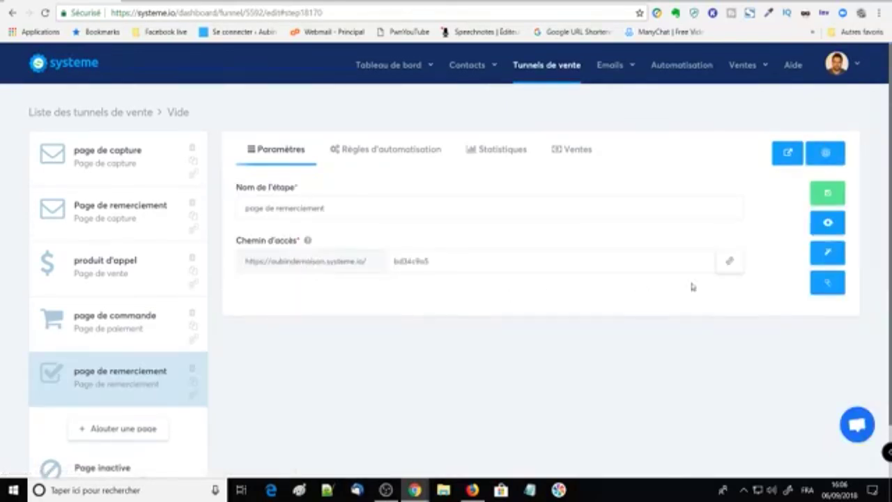
left_click(833, 257)
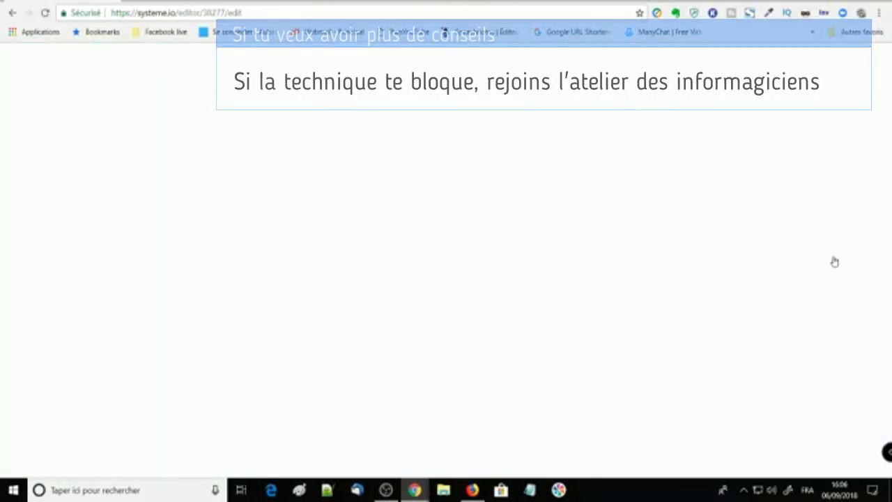
scroll(666, 242, "down", 1)
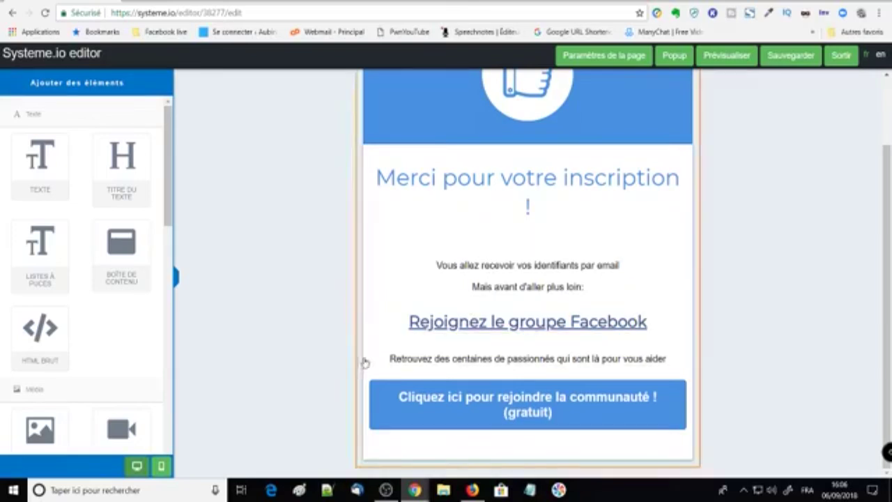
left_click(781, 61)
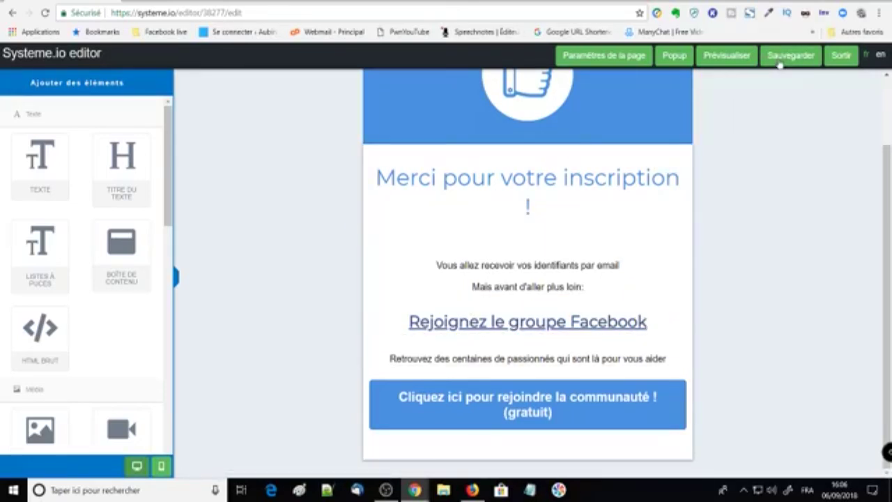
left_click(837, 61)
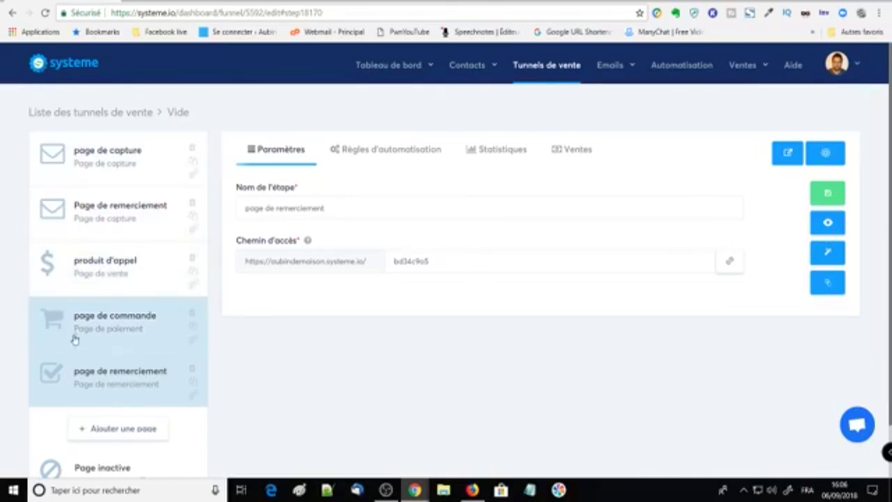
- Examine the automation rule trigger and available actions for the "page de capture" step, without adding an action
left_click(94, 153)
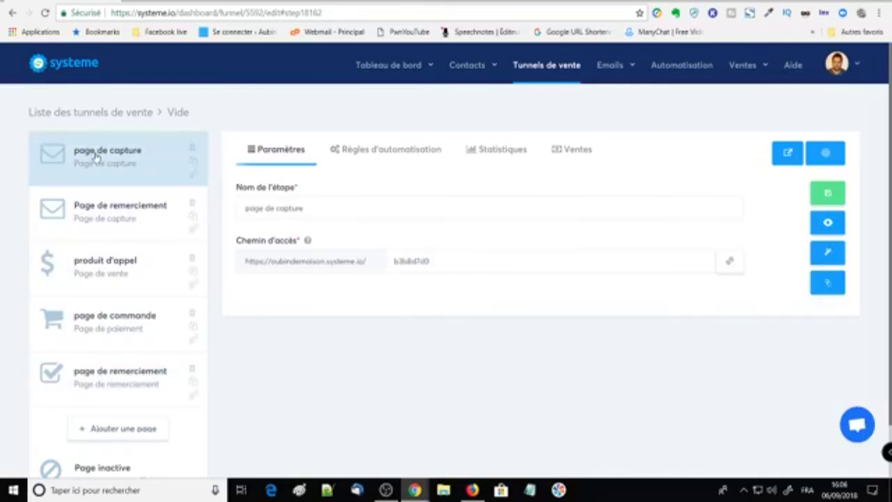
left_click(354, 155)
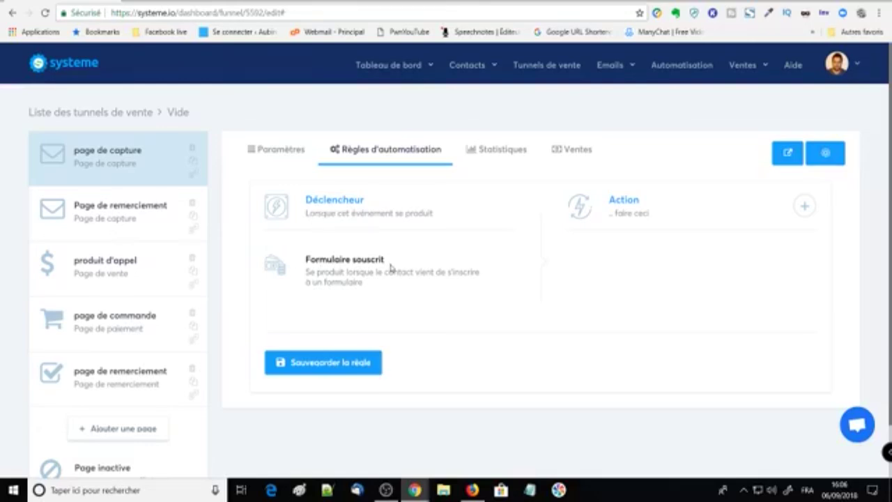
left_click(806, 206)
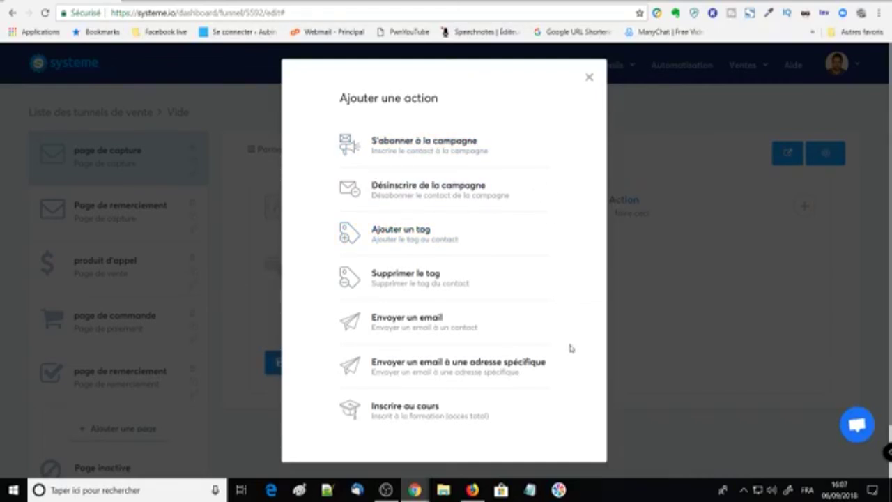
left_click(588, 79)
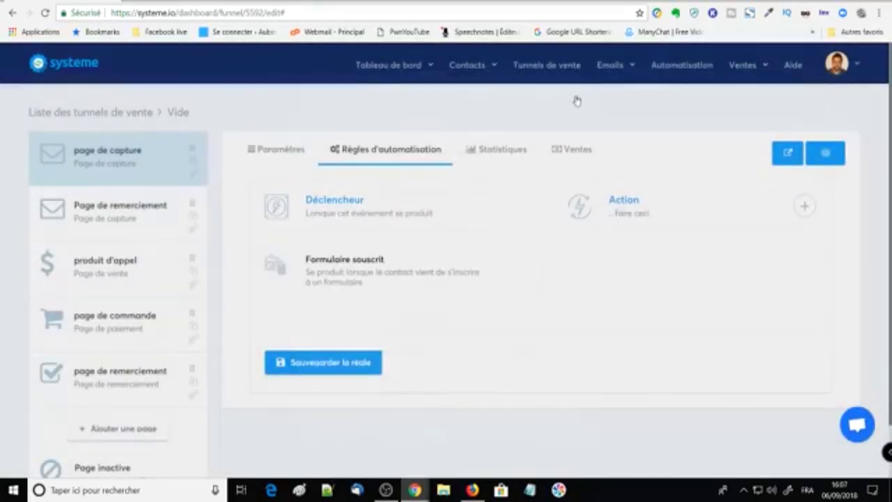
- Examine the automation rule trigger and available actions for the "produit d'appel" step, without adding an action
left_click(98, 220)
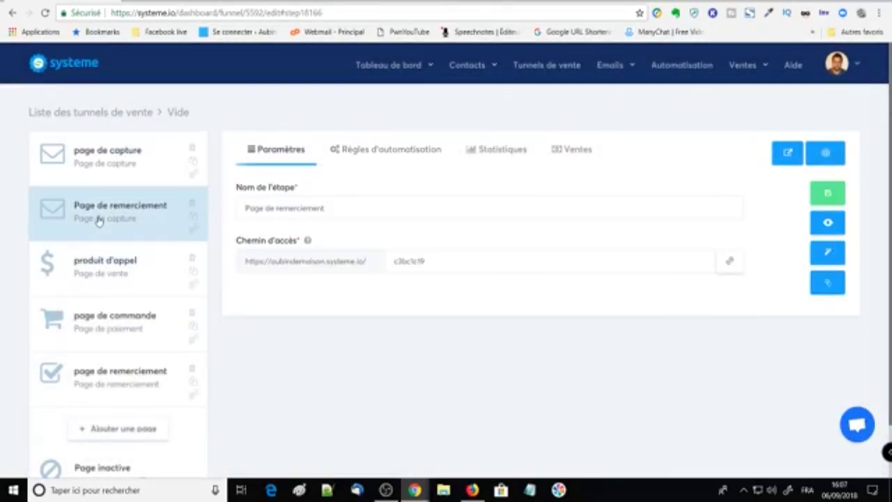
left_click(98, 279)
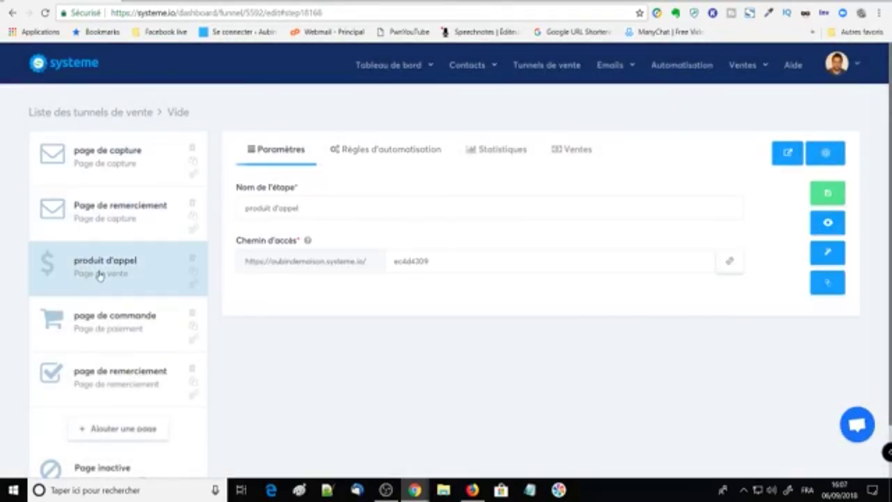
left_click(382, 150)
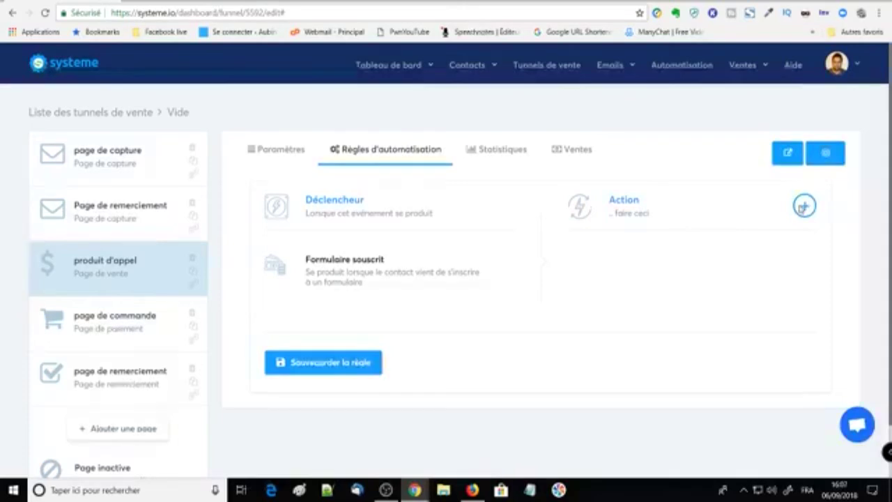
left_click(804, 206)
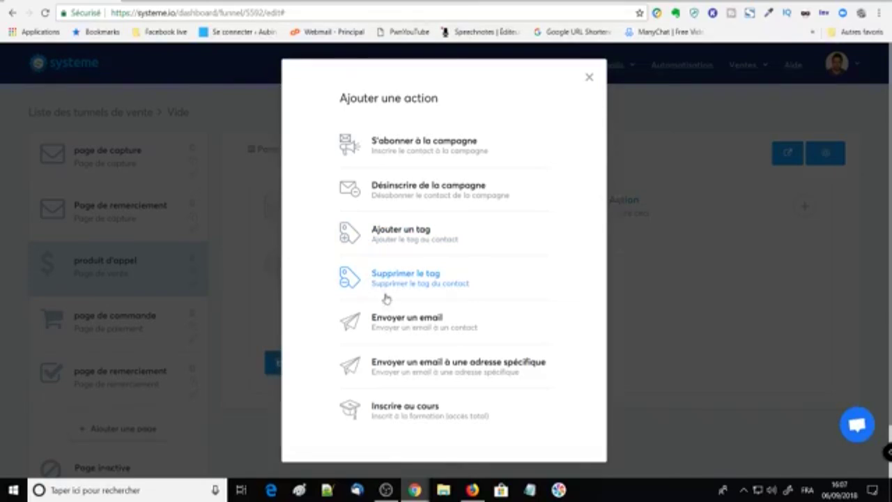
scroll(354, 341, "down", 1)
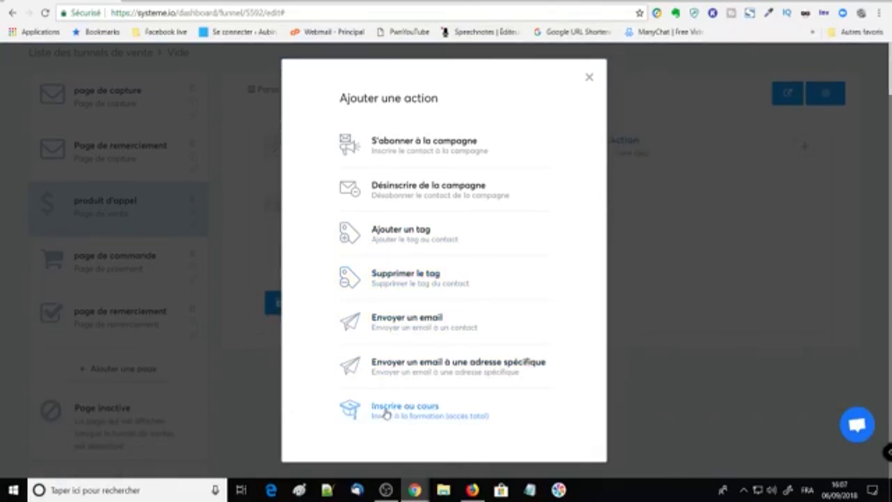
left_click(590, 78)
- Check the automation rule trigger of the "page de commande" step and examine the funnel's page view, opt-in and sales statistics
left_click(113, 260)
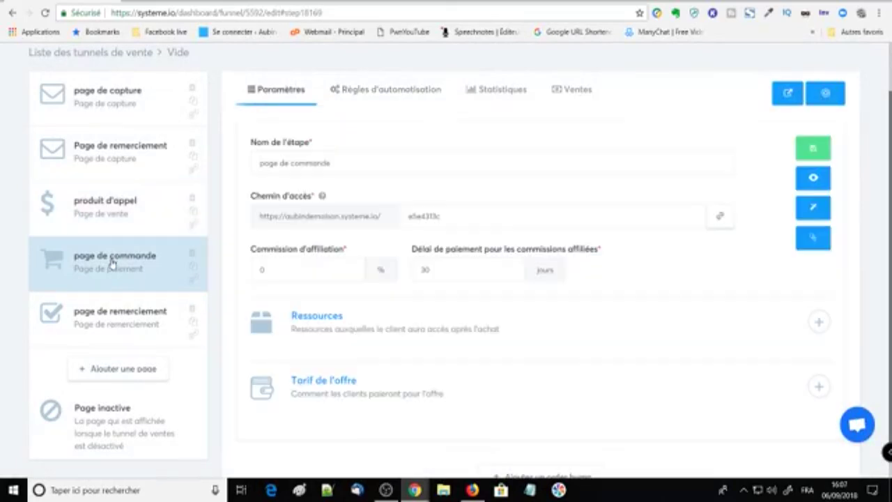
left_click(403, 92)
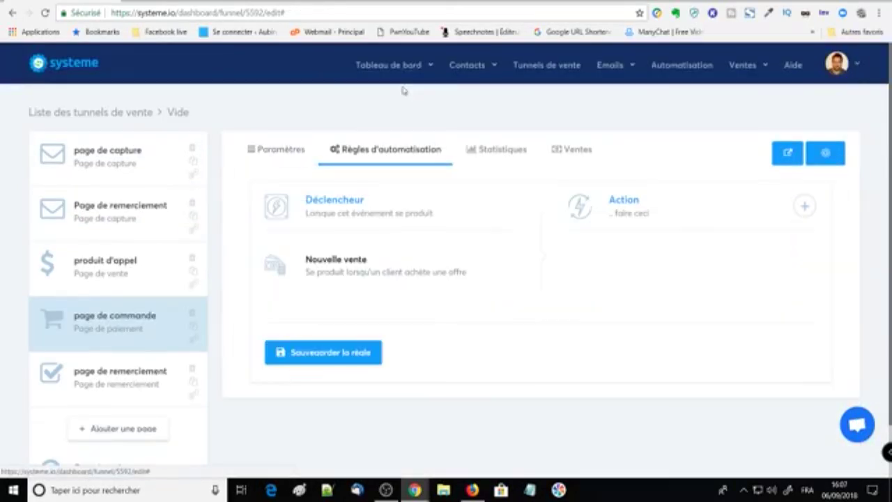
left_click(503, 151)
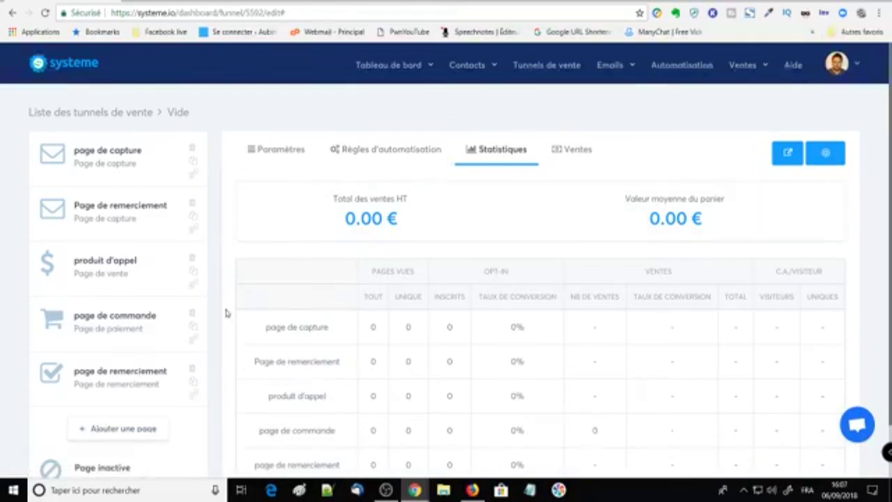
scroll(226, 313, "down", 1)
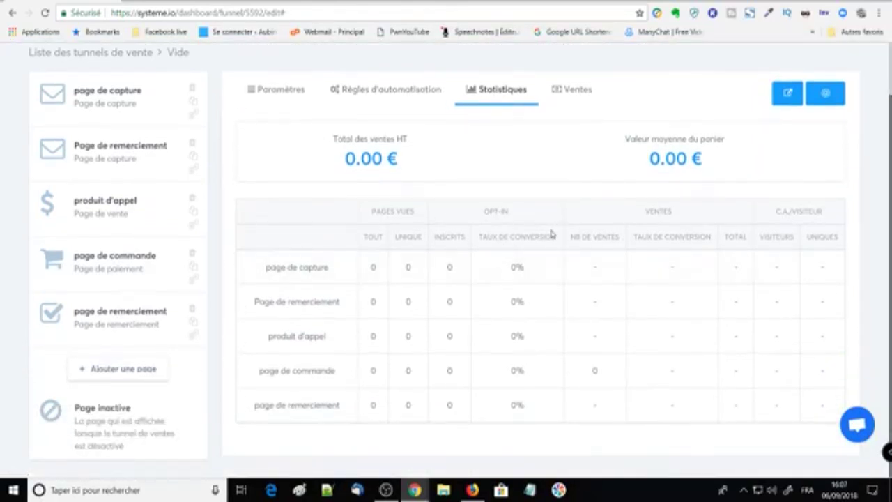
- Examine the funnel's sales list with its date, step, amount, customer and status columns
left_click(565, 90)
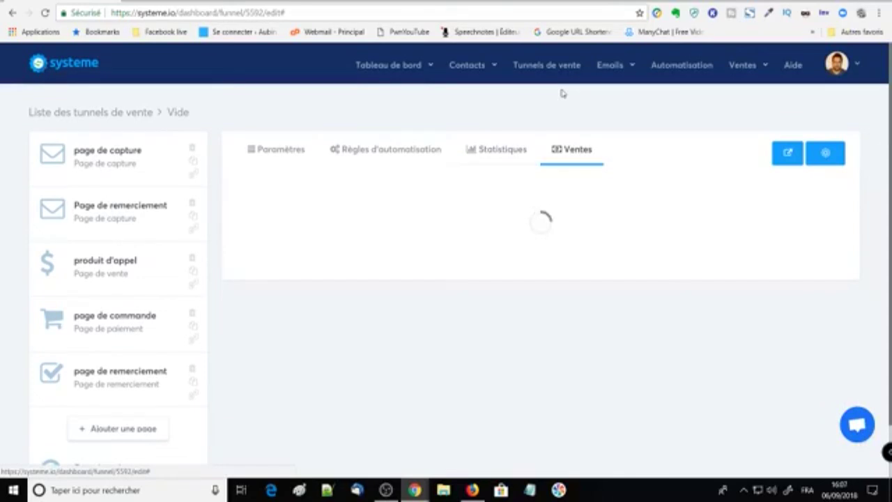
scroll(128, 343, "down", 1)
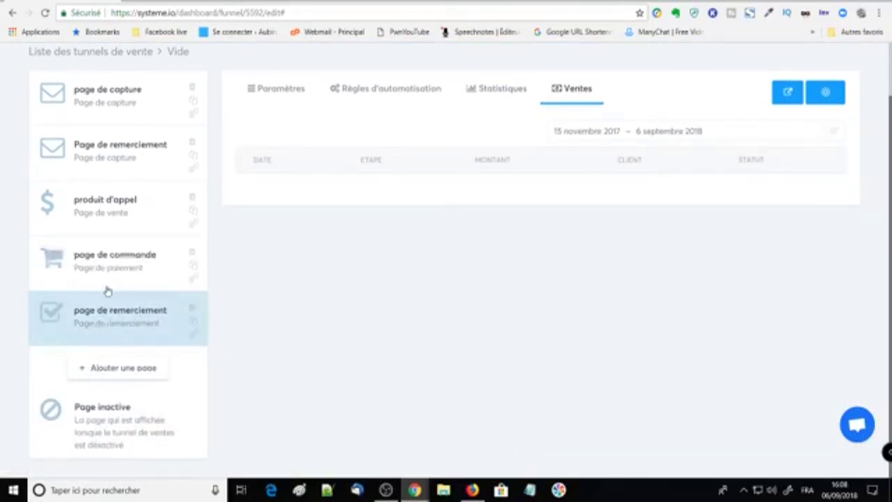
scroll(110, 293, "up", 1)
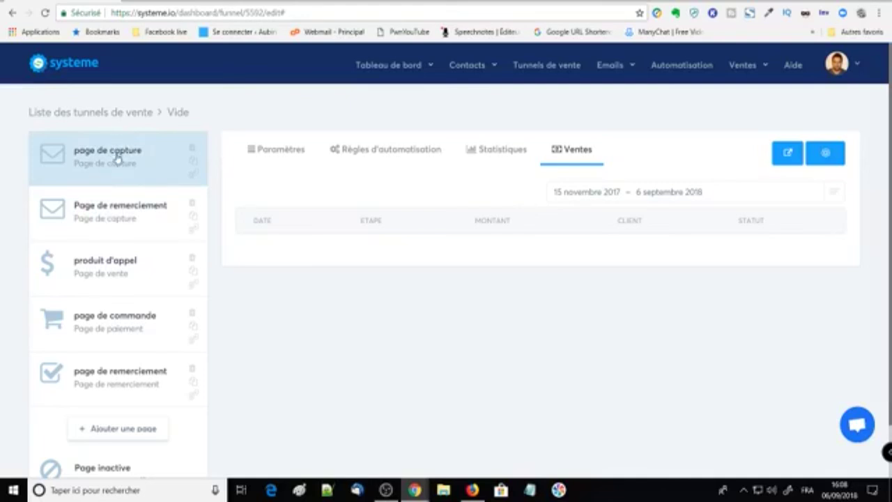
- Recheck the automation rule of the "page de commande" step and the sales list, then view the funnel's general settings without changing them
left_click(367, 144)
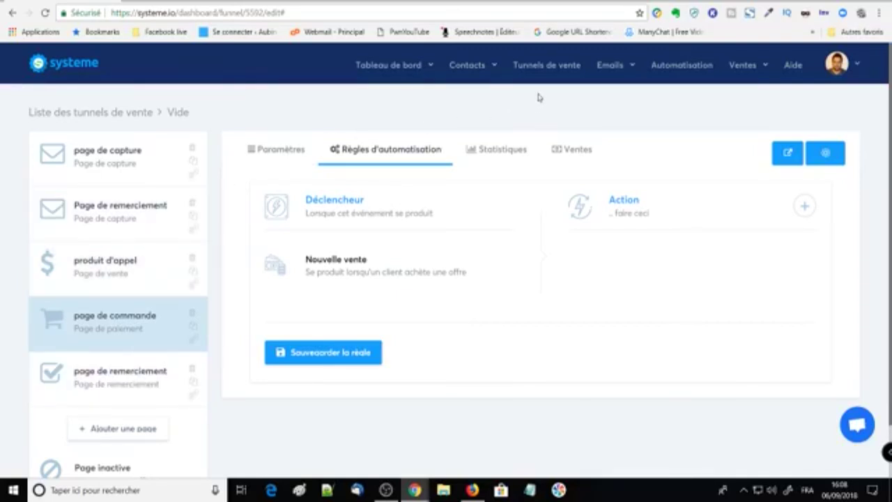
left_click(503, 148)
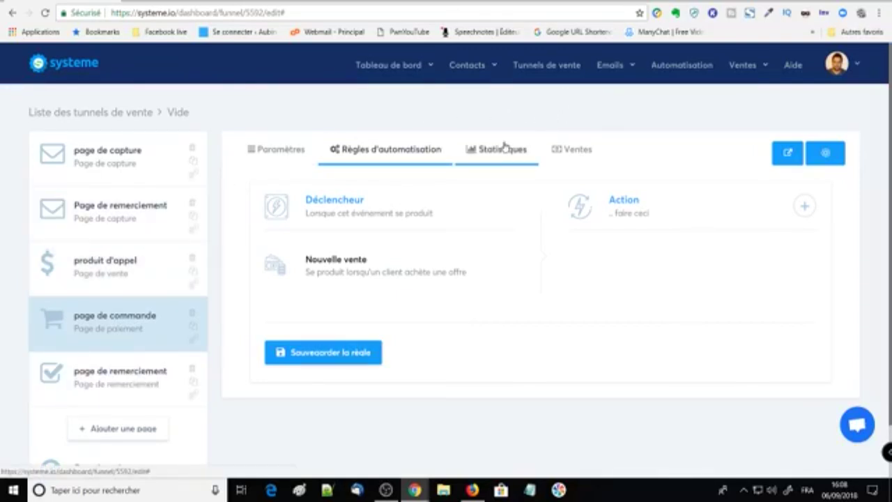
left_click(570, 152)
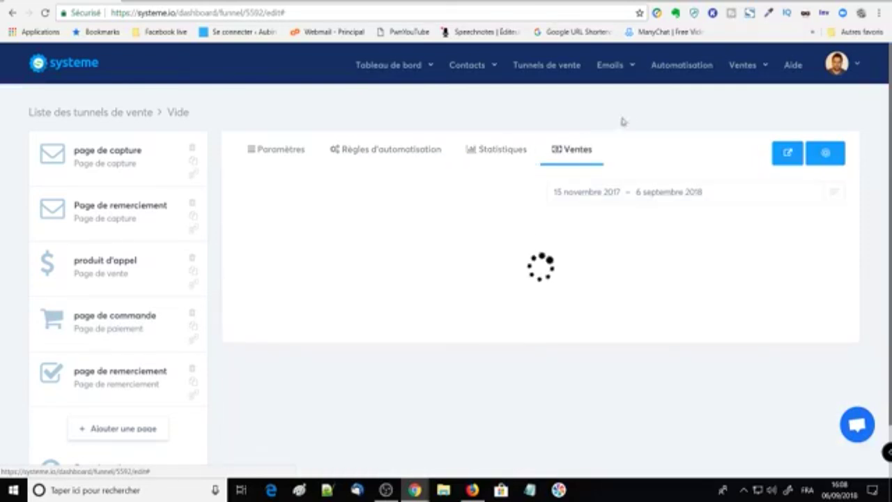
left_click(836, 149)
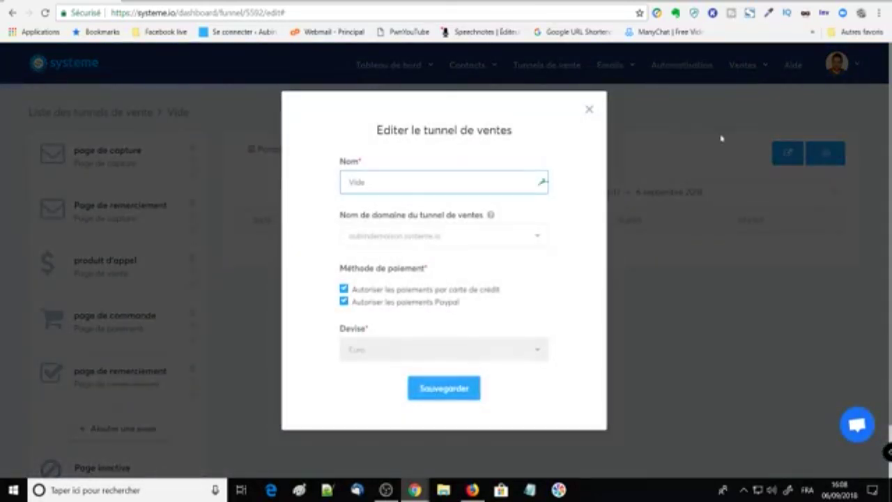
left_click(591, 111)
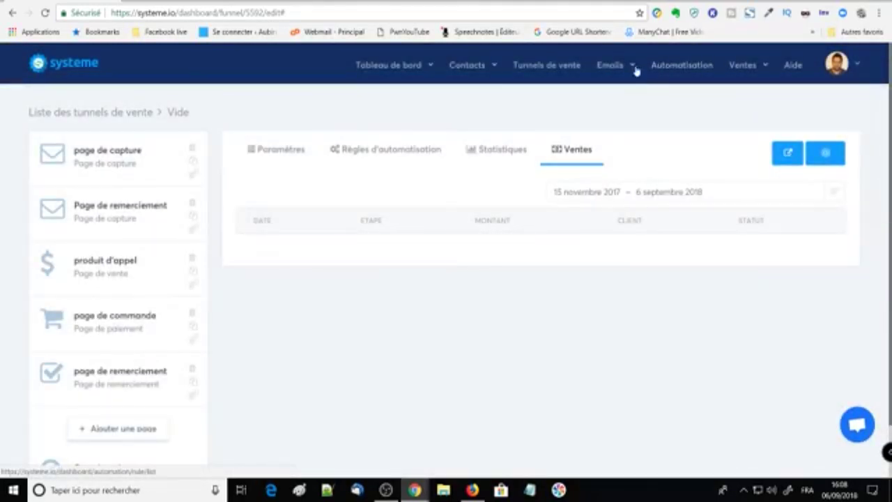
- Open the newsletters list, start a new newsletter and examine its subject, sender, body and footer areas
left_click(633, 70)
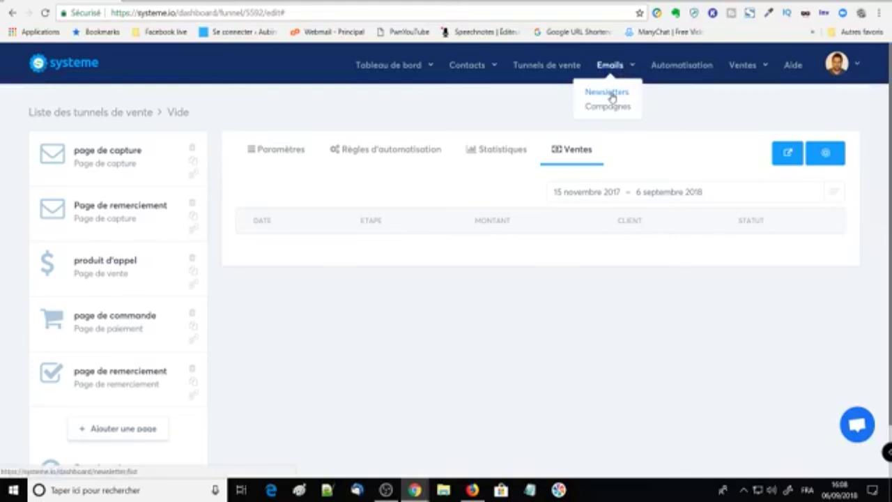
left_click(612, 96)
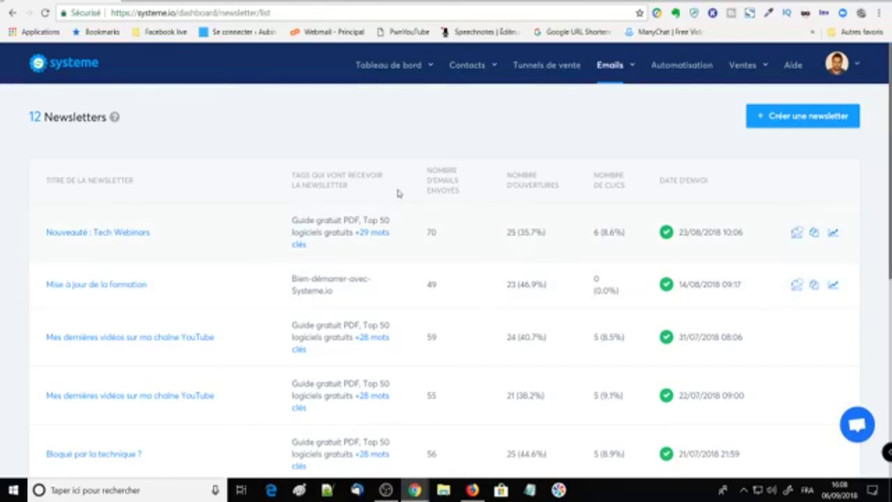
left_click(759, 116)
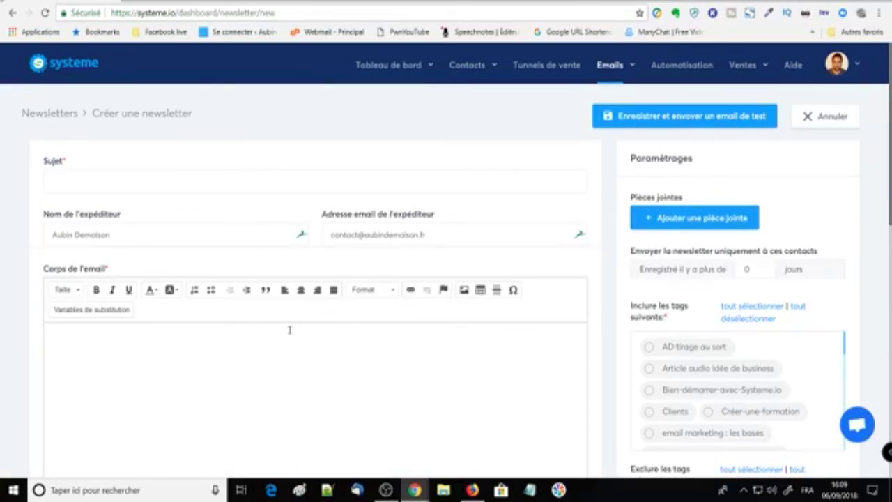
scroll(289, 330, "down", 1)
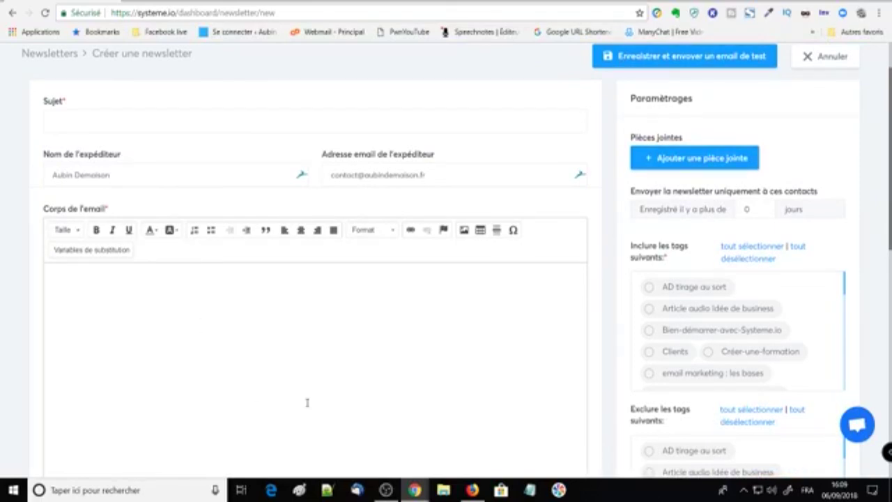
scroll(307, 403, "down", 3)
scroll(295, 351, "up", 4)
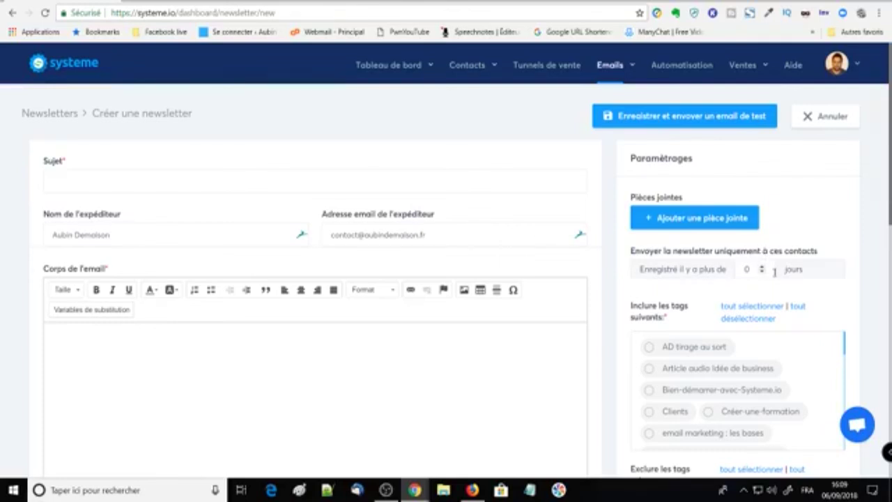
- Try different values for the newsletter's minimum number of days since contact registration, then return it to 0
left_click(763, 272)
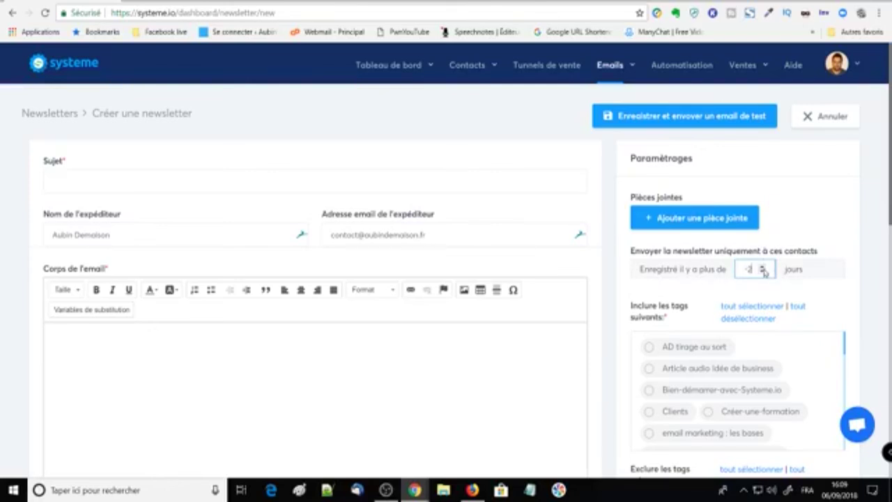
left_click(763, 272)
left_click(764, 272)
scroll(711, 322, "down", 5)
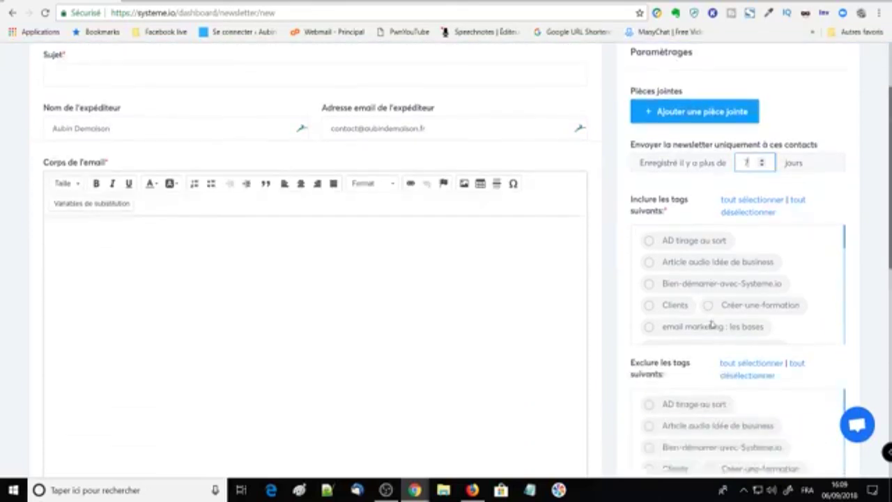
scroll(711, 323, "up", 5)
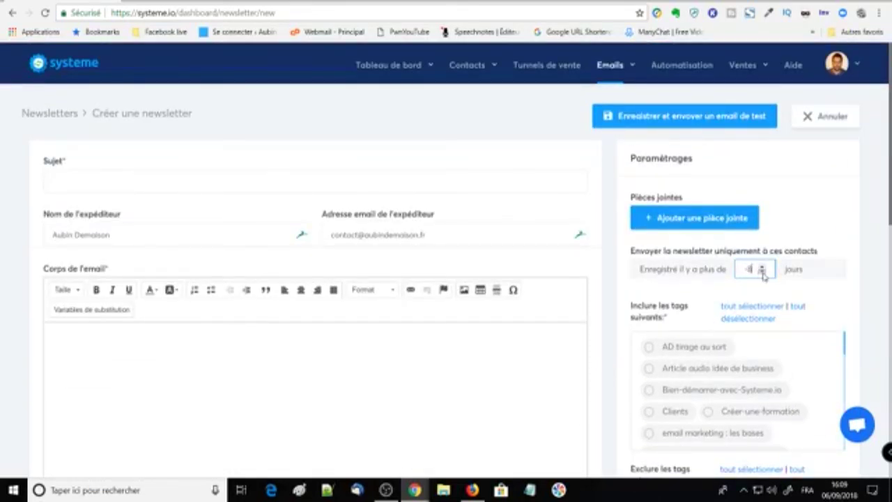
left_click(764, 267)
left_click(764, 268)
left_click(763, 268)
left_click(763, 267)
- Examine the newsletter's included and excluded tag lists and the available substitution variables
scroll(750, 296, "down", 2)
scroll(749, 289, "down", 5)
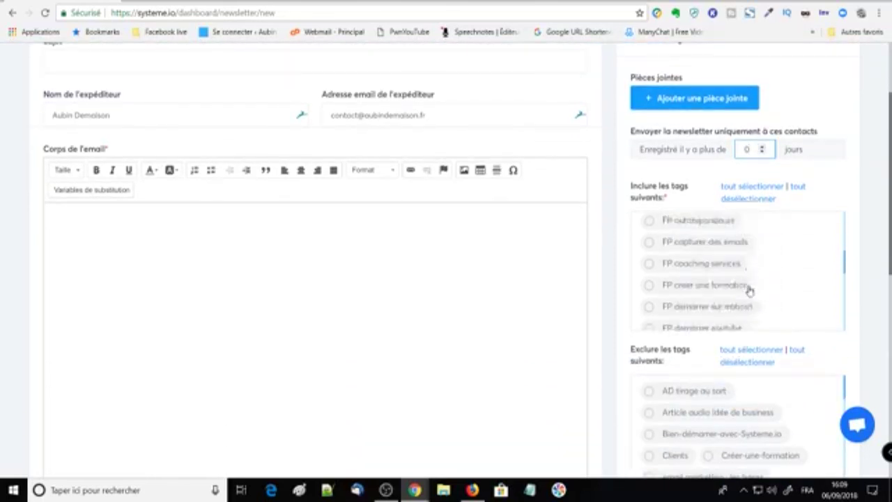
scroll(766, 285, "down", 3)
scroll(729, 283, "up", 6)
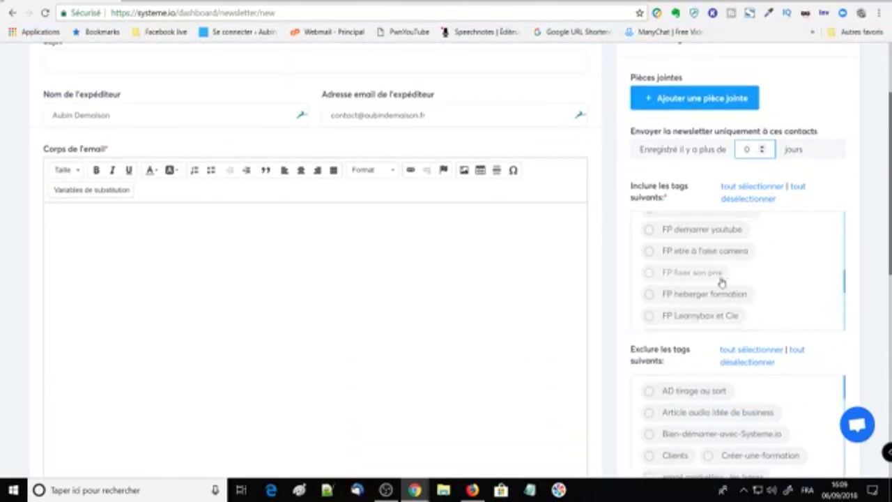
scroll(717, 282, "up", 2)
scroll(704, 286, "down", 4)
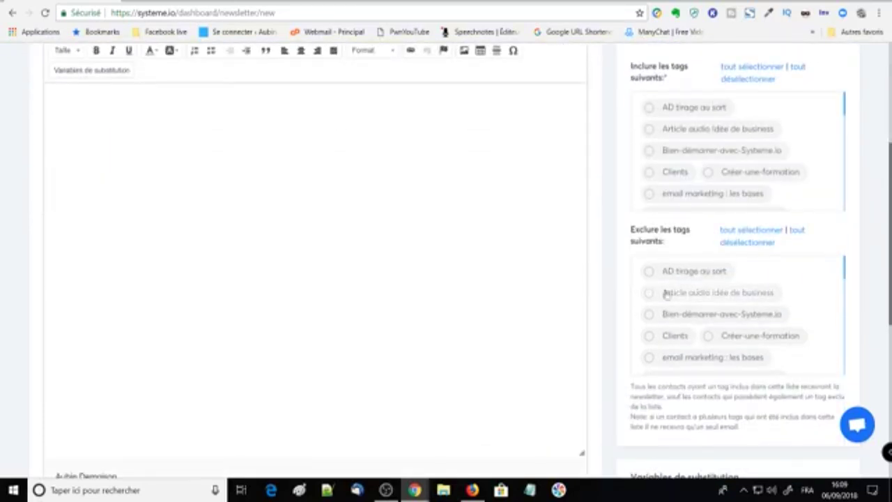
scroll(654, 329, "down", 8)
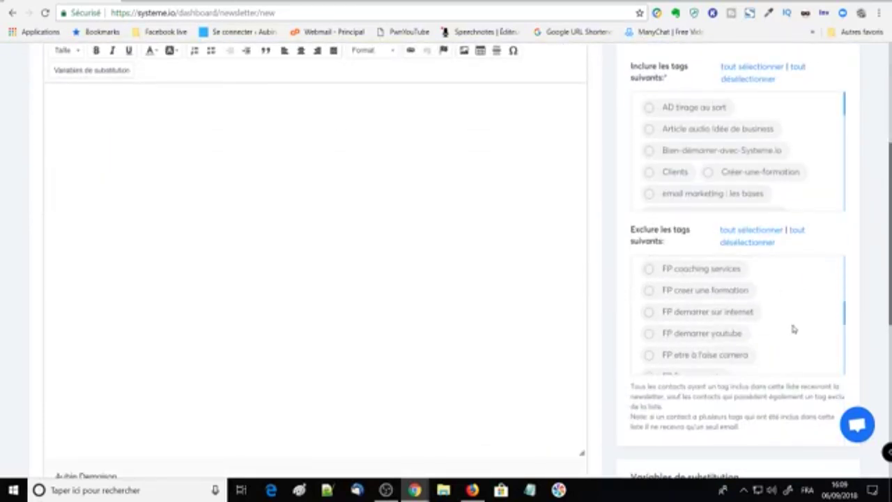
scroll(803, 315, "down", 5)
scroll(803, 315, "up", 3)
scroll(803, 315, "down", 3)
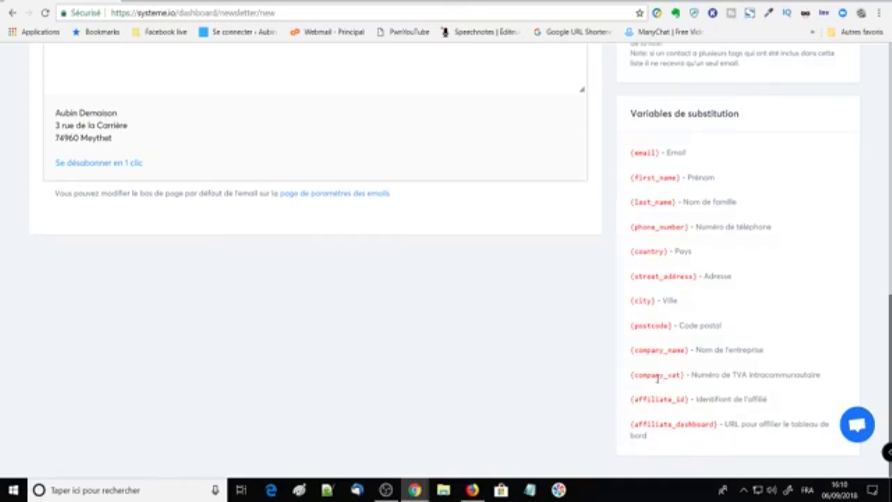
- Look over the newsletter's attachment, tag and substitution variable settings once more, then cancel the new newsletter
scroll(655, 385, "up", 10)
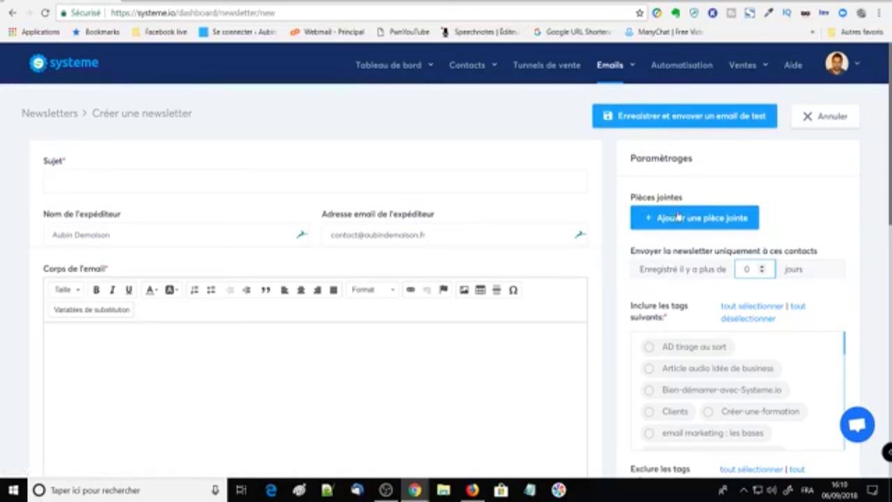
scroll(663, 259, "down", 2)
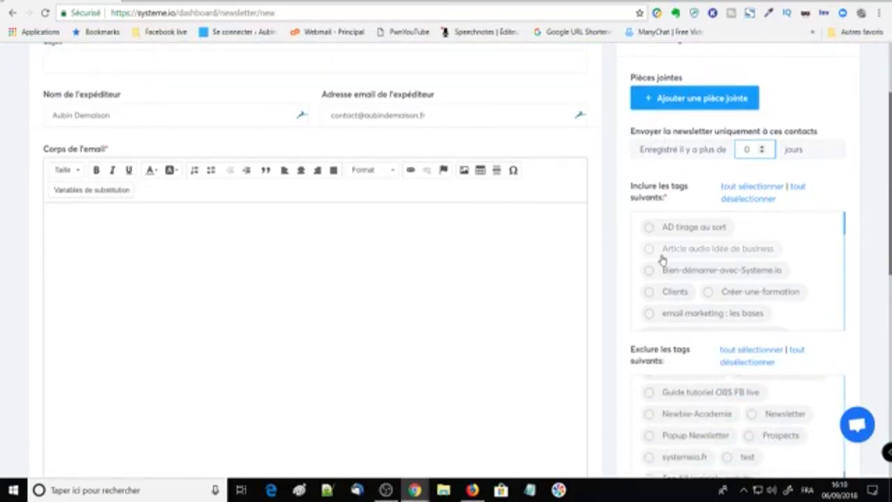
scroll(663, 260, "down", 8)
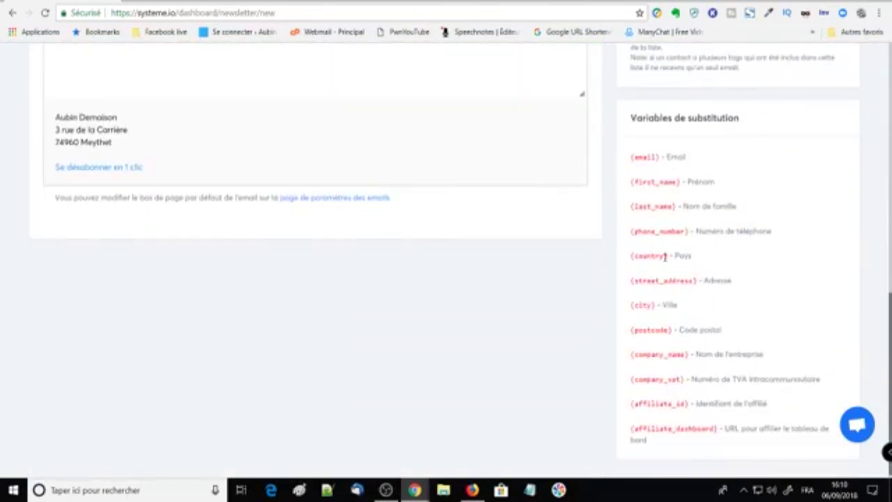
scroll(664, 260, "up", 10)
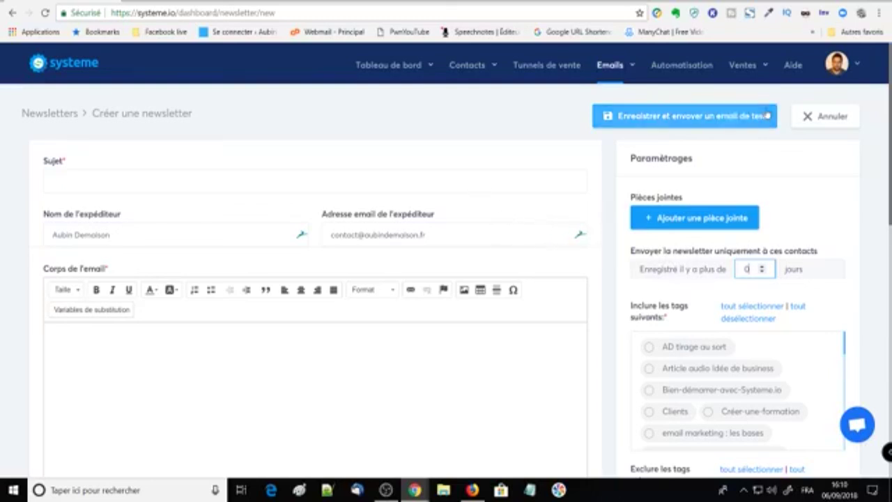
left_click(814, 117)
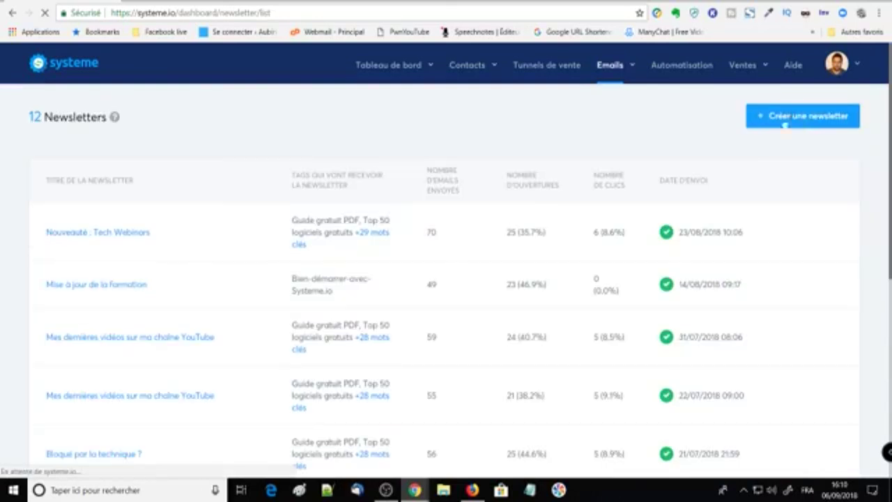
- Open "Campagne 1" from the email campaigns list and display its "Mes débuts sur internet" email
left_click(613, 64)
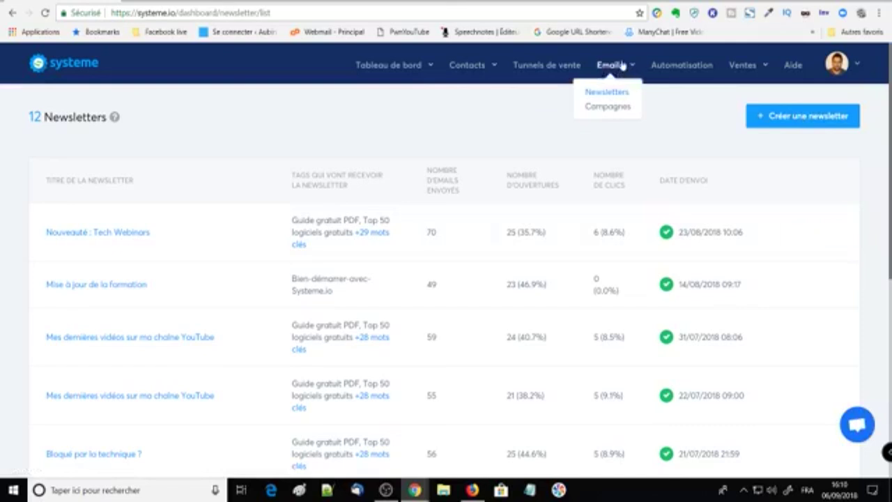
left_click(600, 109)
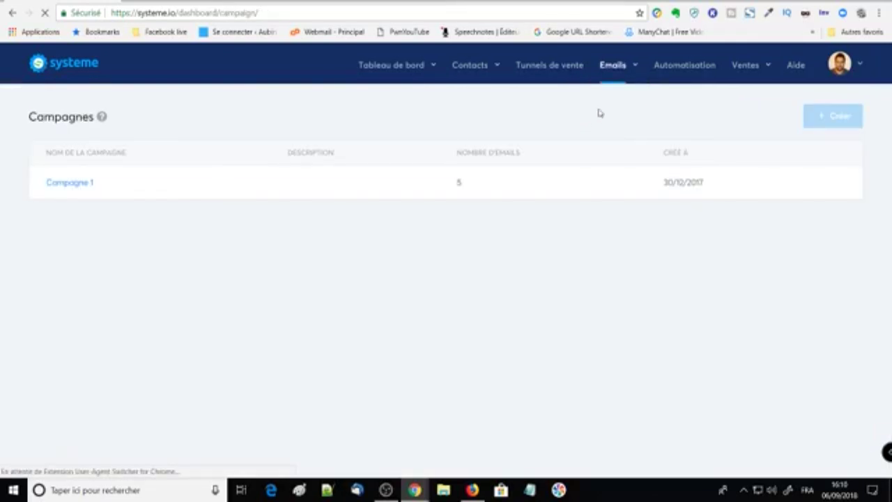
left_click(71, 184)
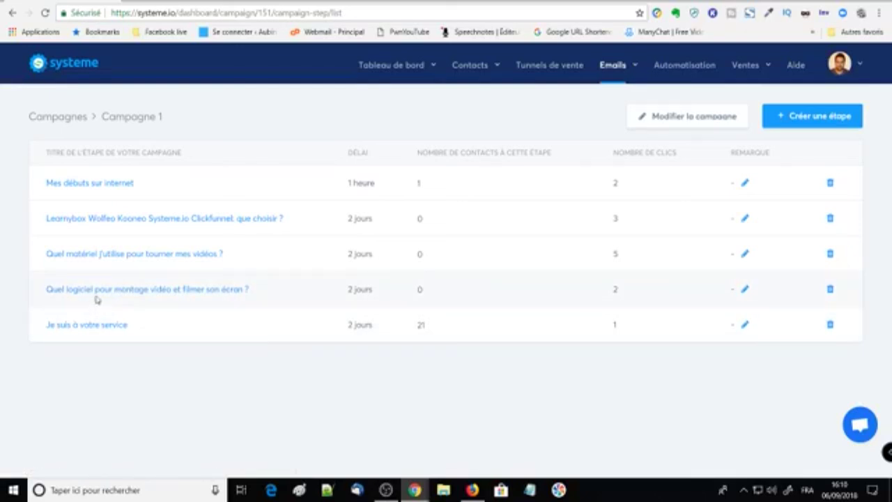
left_click(97, 183)
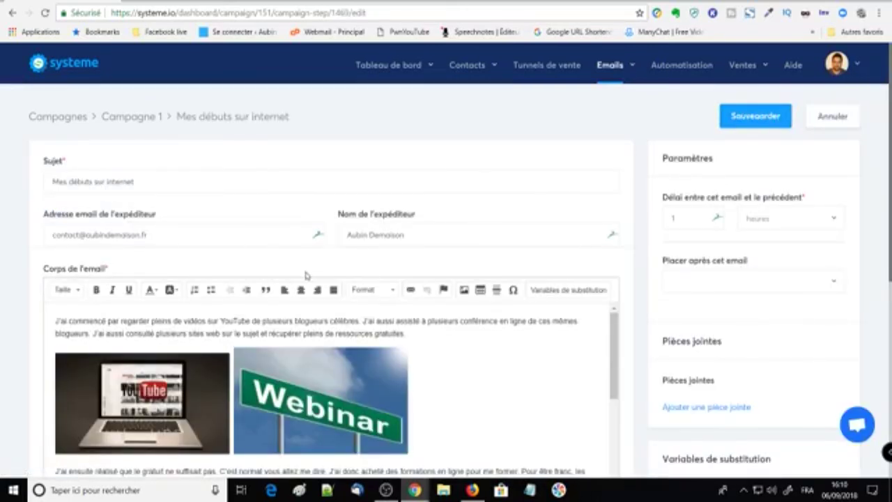
- Inspect the source URL in the Webinar image's properties in the email body, then close them without changes
scroll(296, 300, "down", 1)
left_click(286, 327)
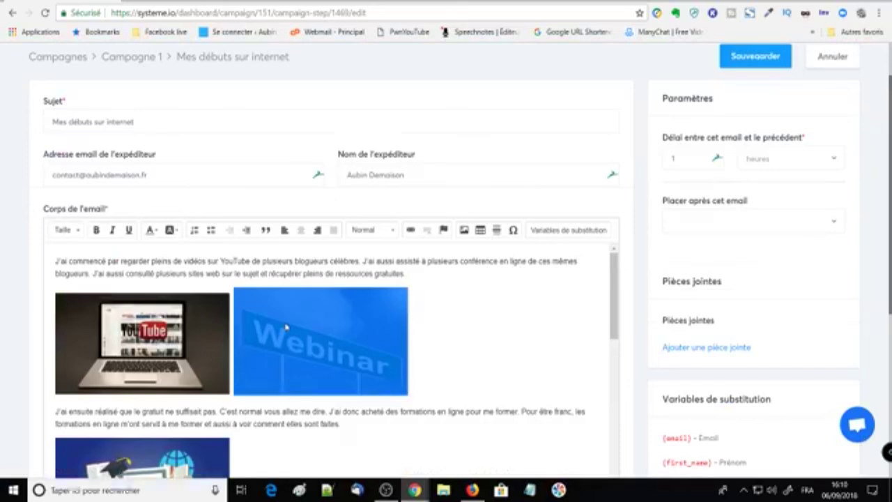
right_click(286, 326)
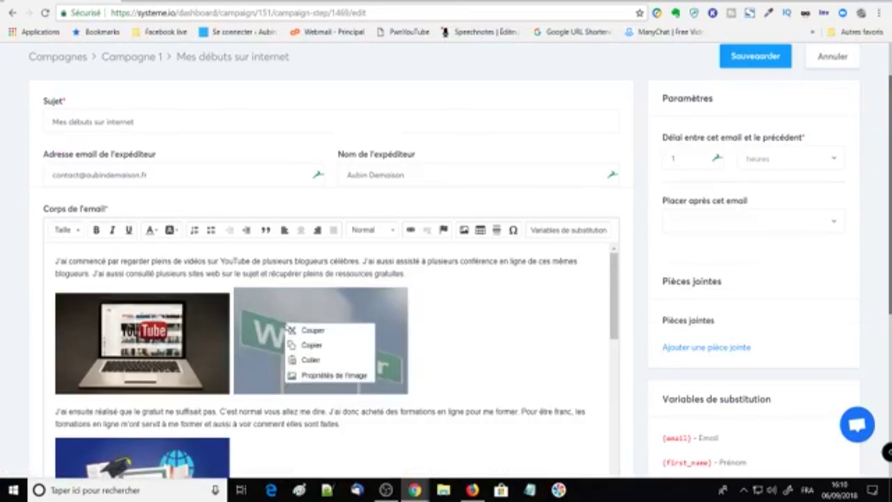
left_click(300, 375)
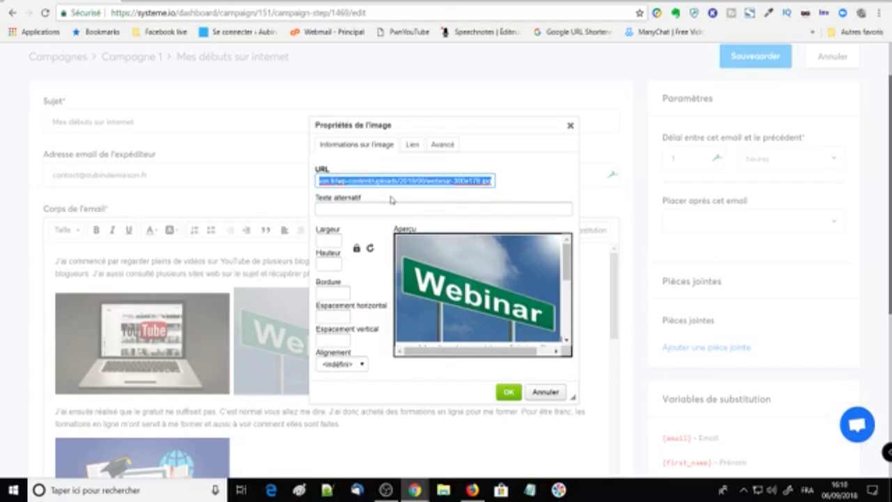
key("Left")
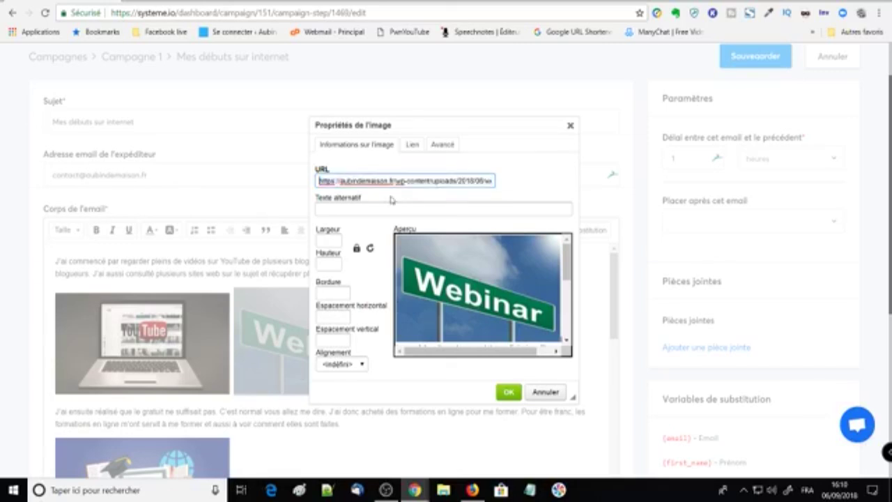
left_click(570, 128)
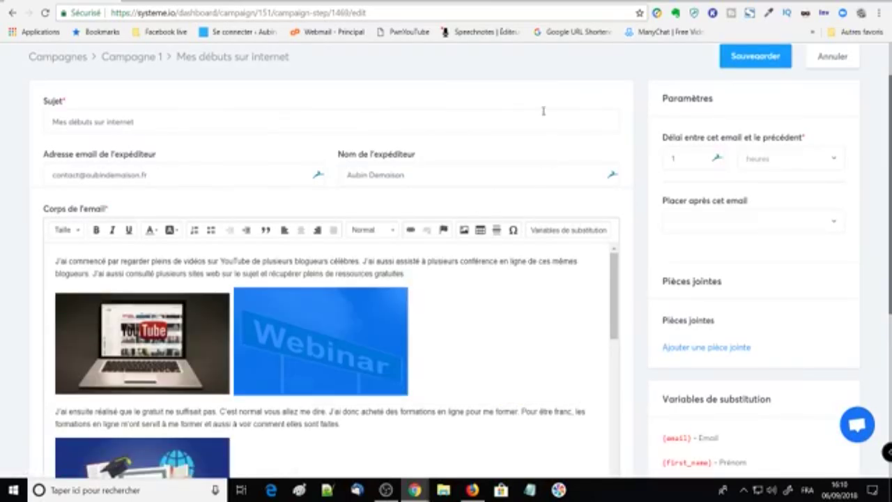
- Close the email without saving, view the blank form for a new step in "Campagne 1" and cancel it
left_click(536, 70)
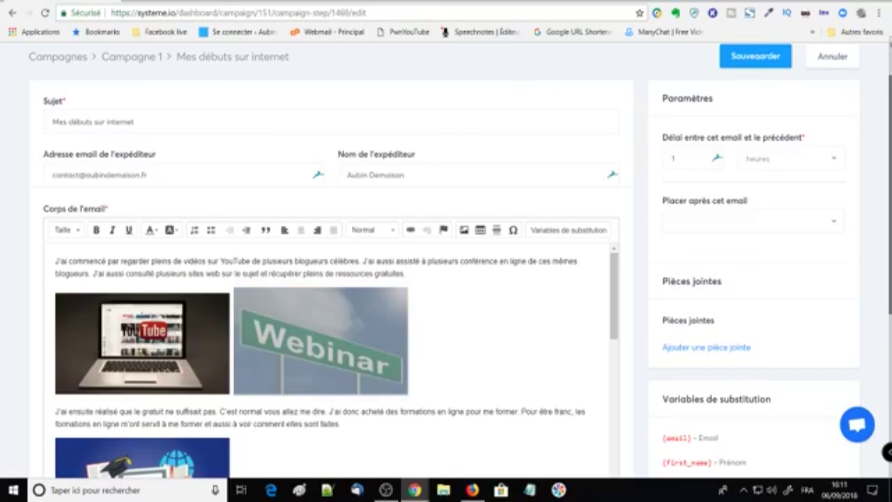
left_click(829, 60)
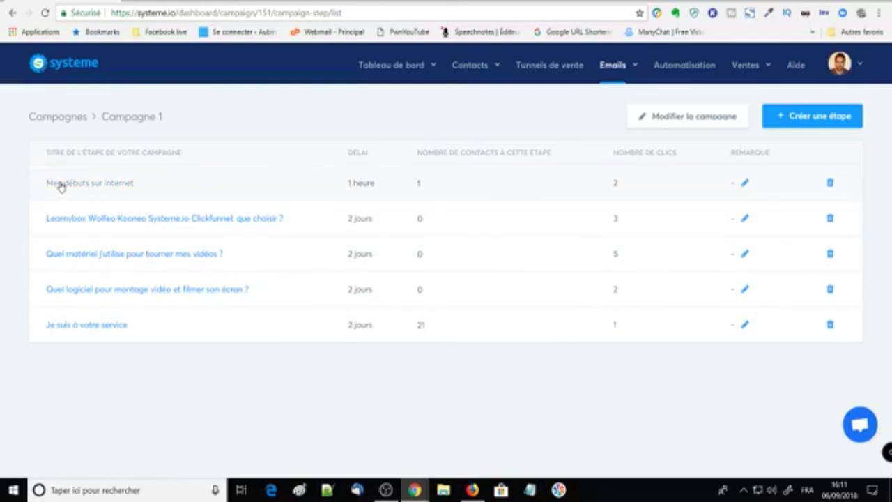
left_click(779, 118)
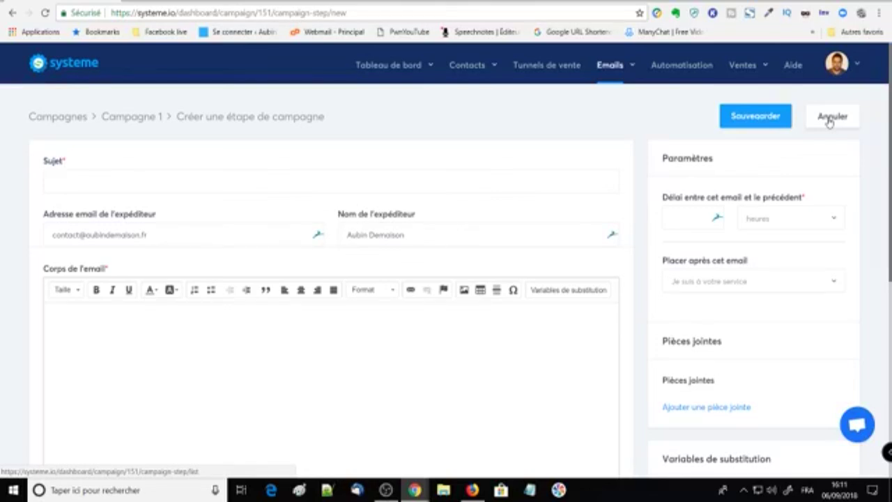
left_click(830, 118)
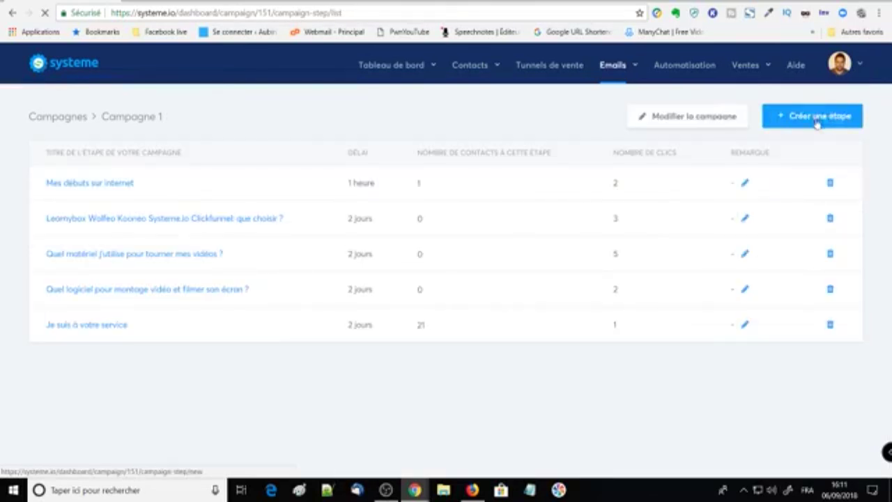
- View the automation rules, then open the "webinaire de folie" webinar and look over its pages, sessions and email statistics
left_click(688, 70)
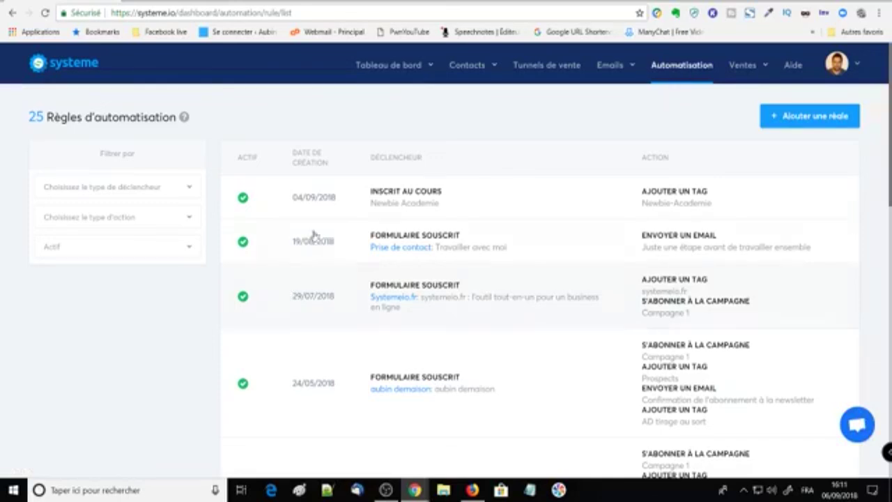
left_click(742, 66)
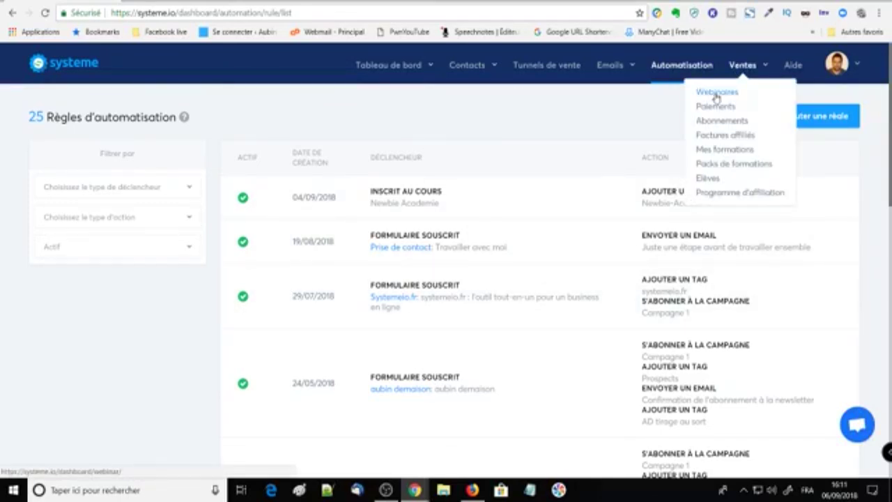
left_click(718, 94)
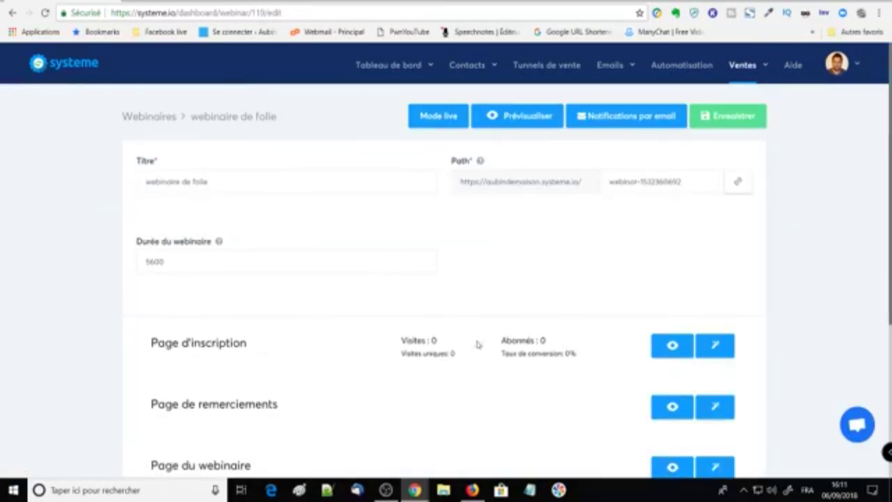
scroll(517, 353, "down", 1)
scroll(518, 353, "down", 2)
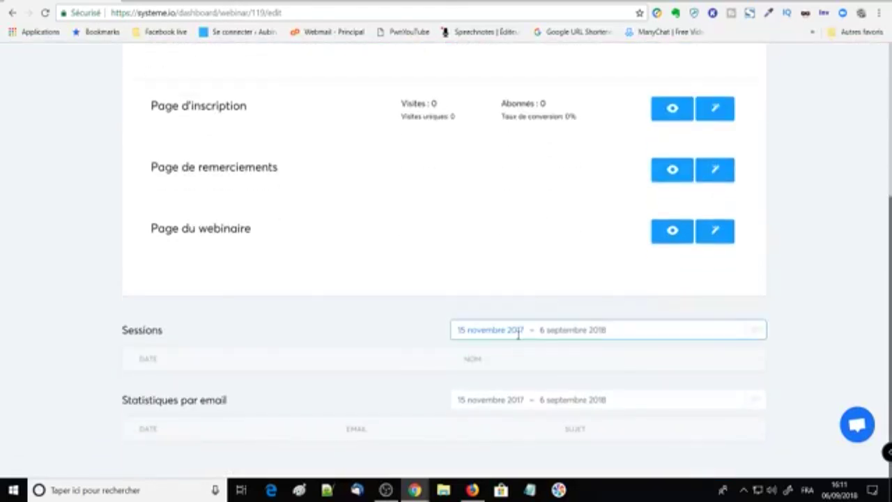
- Preview the webinar's registration, thank-you and webinar pages one after another, returning to the webinar settings each time
left_click(672, 110)
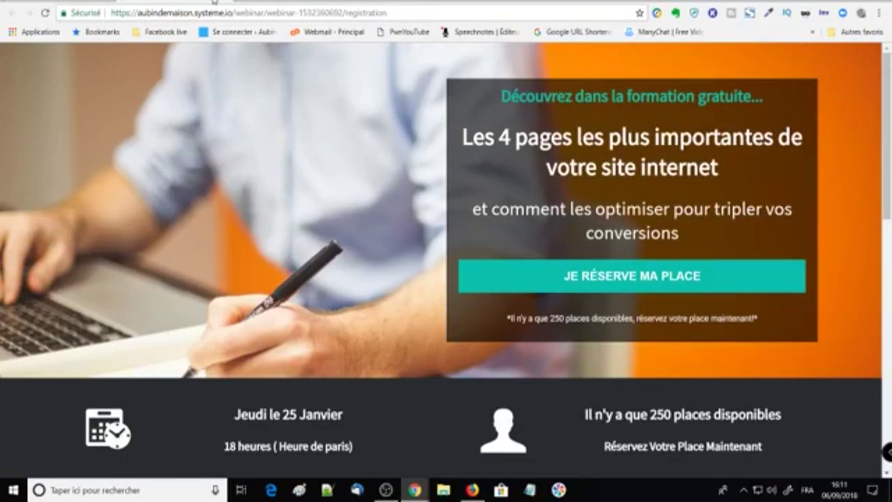
key("alt+Left")
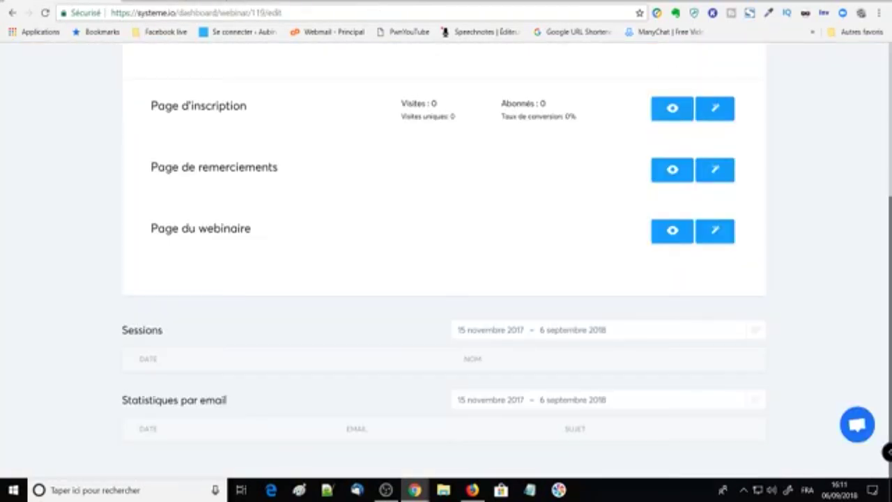
left_click(671, 170)
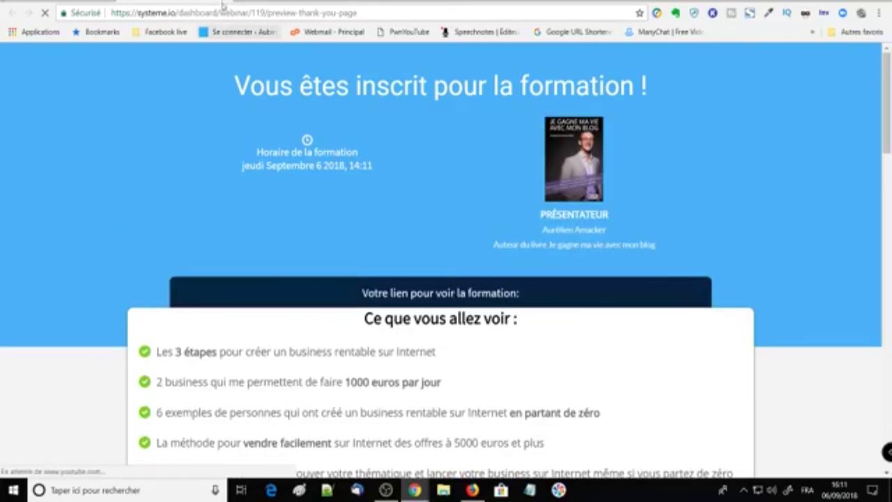
left_click(245, 4)
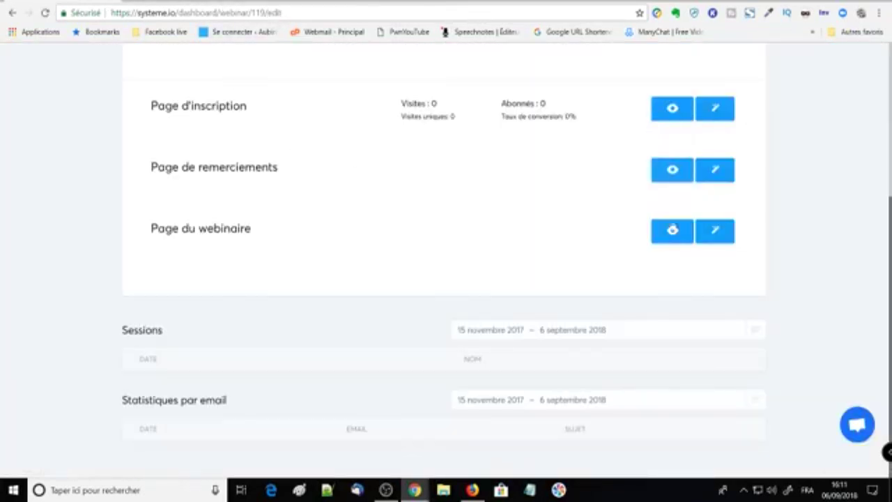
left_click(674, 230)
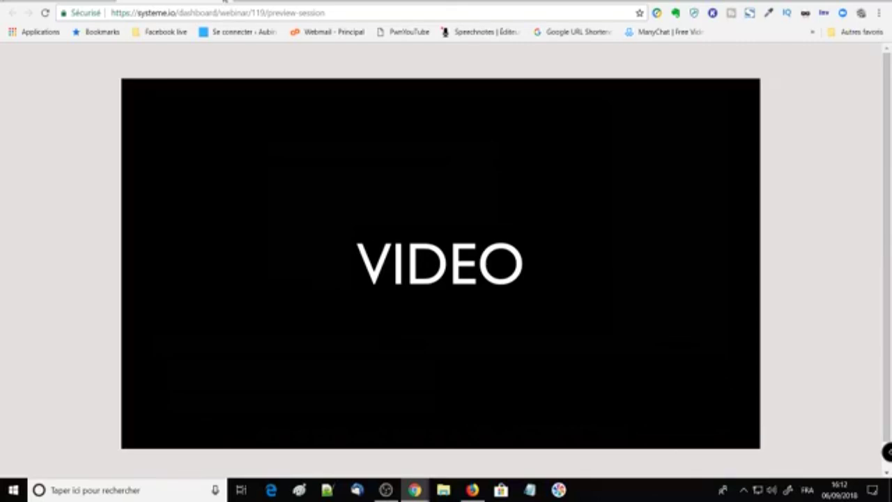
left_click(224, 1)
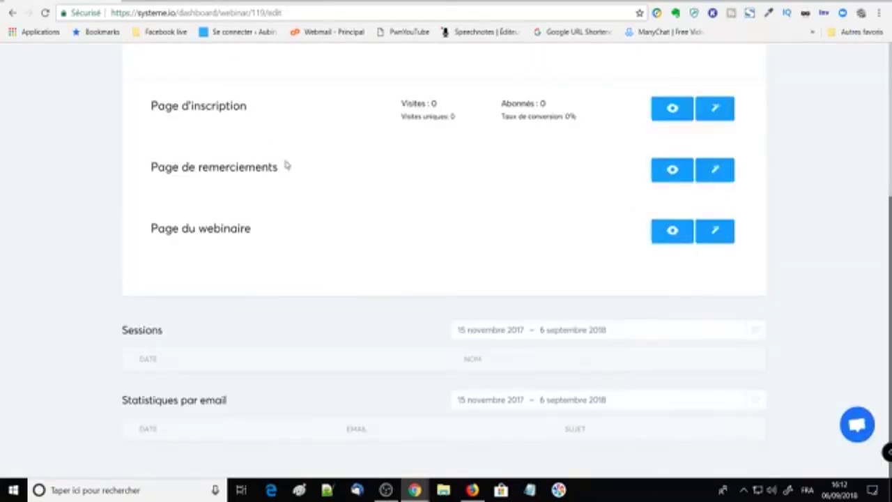
- Review the available sales features and the webinar's title, path and duration settings
scroll(286, 165, "up", 5)
left_click(738, 66)
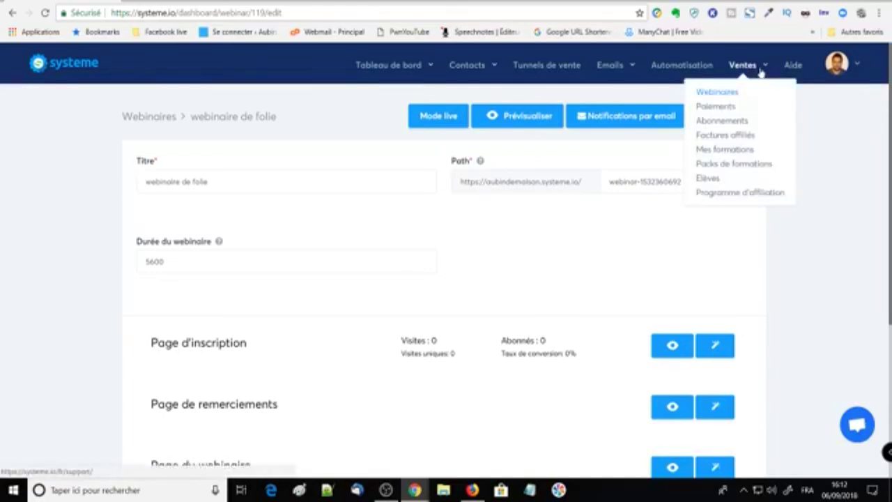
mouse_move(746, 67)
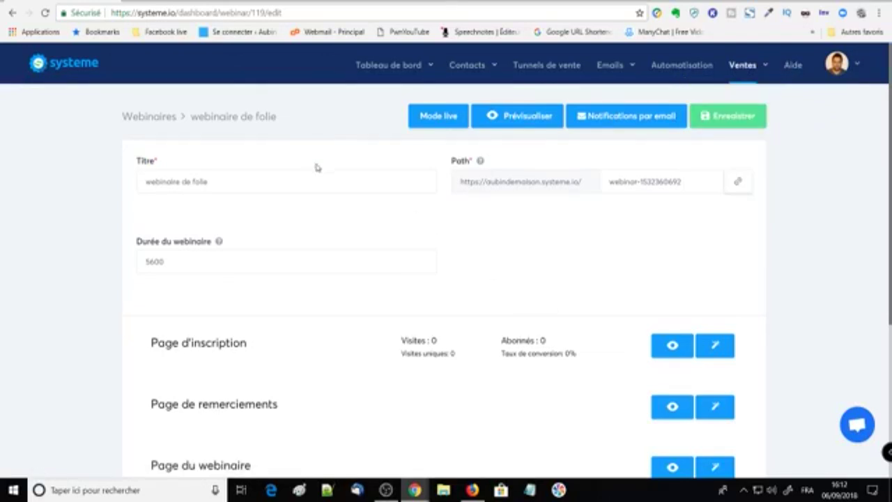
scroll(382, 223, "down", 1)
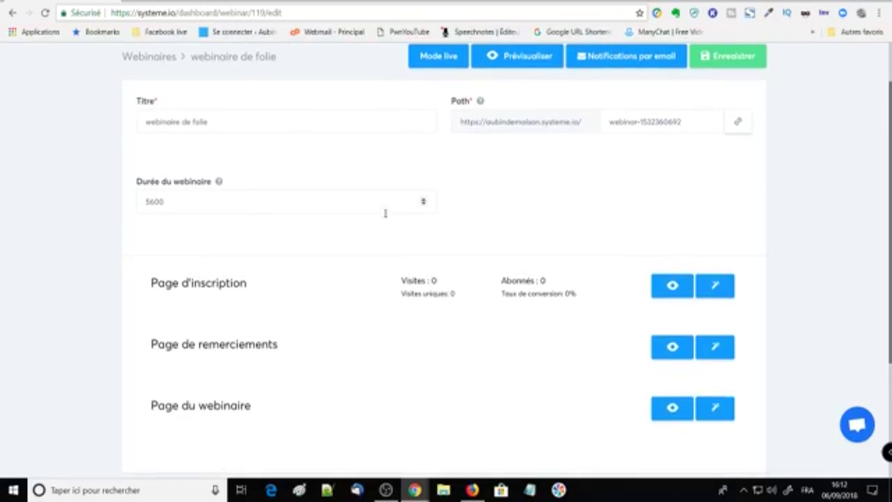